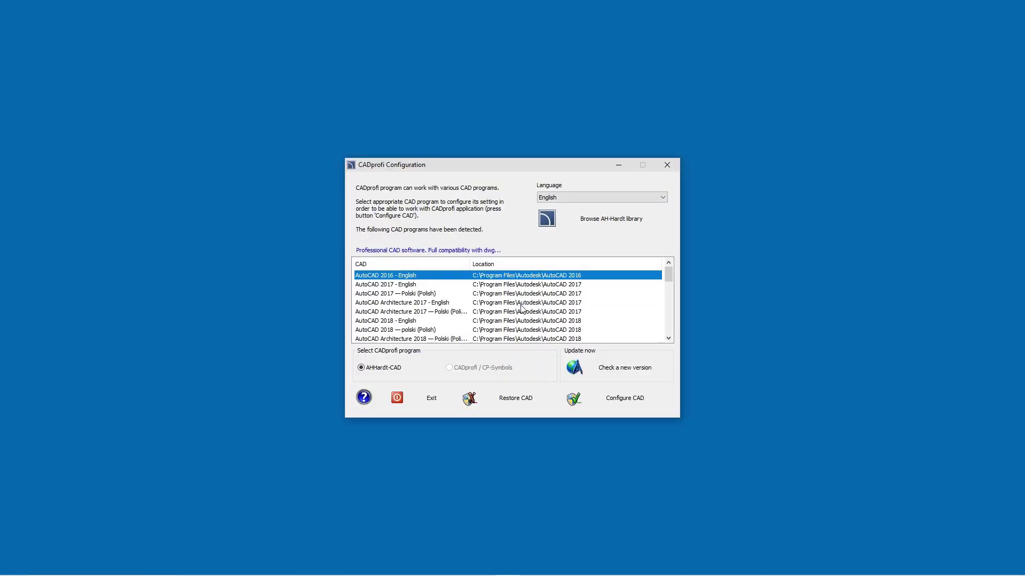
Set the CADprofi language to Polish and the CAD program to Bricscad V24 x64 - pl_PL
click(660, 198)
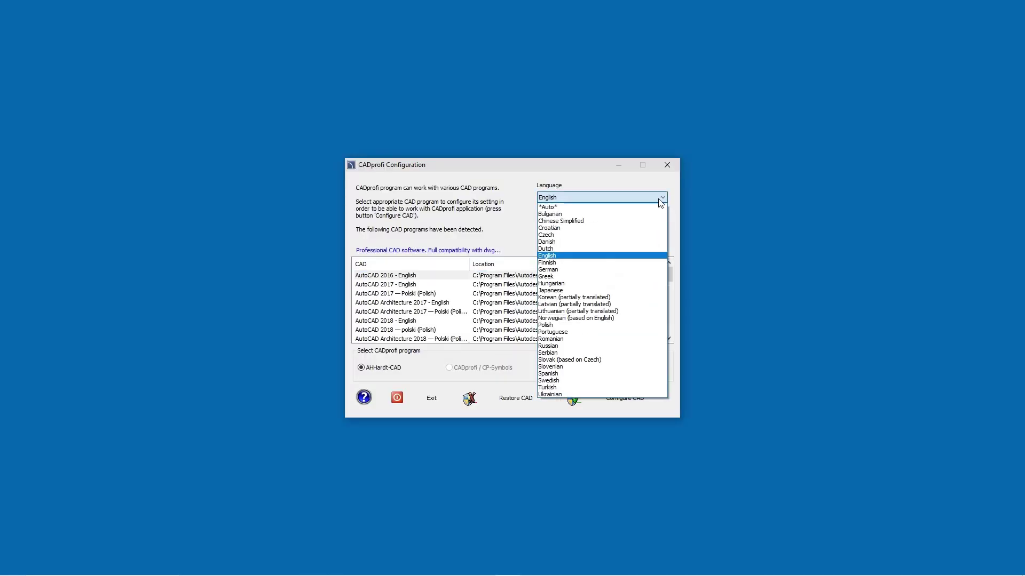
click(615, 325)
drag(667, 274, 667, 306)
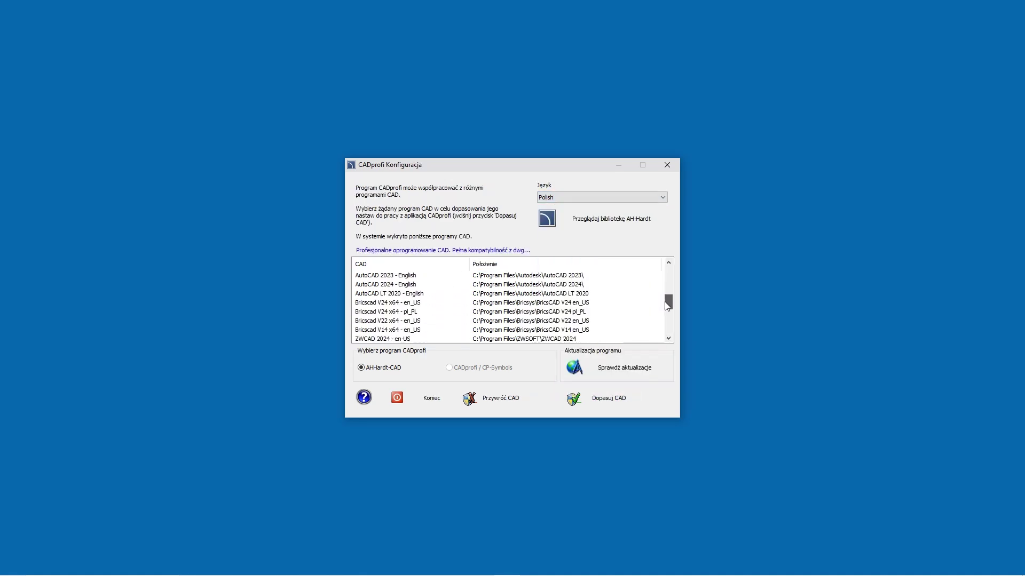
click(587, 313)
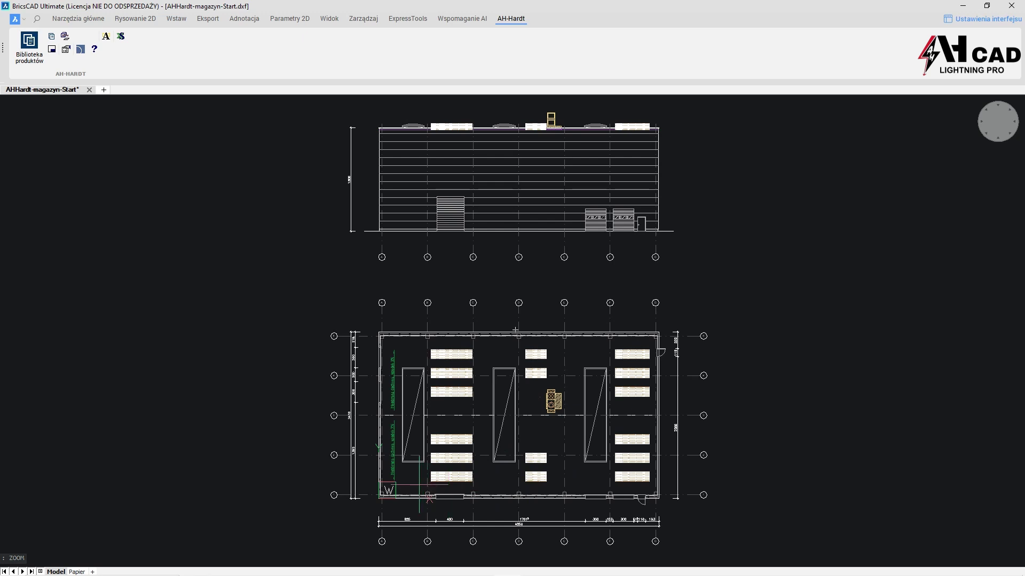
Zoom into the plan's bottom wall and measure the opening there as 400 units
key(Return)
scroll(482, 514, up, 5)
click(482, 514)
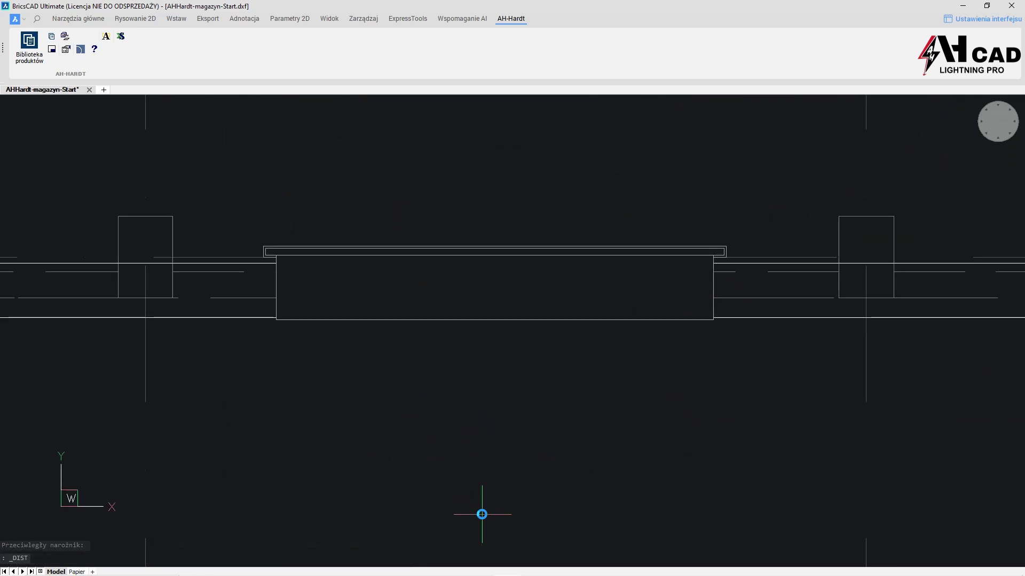
click(275, 321)
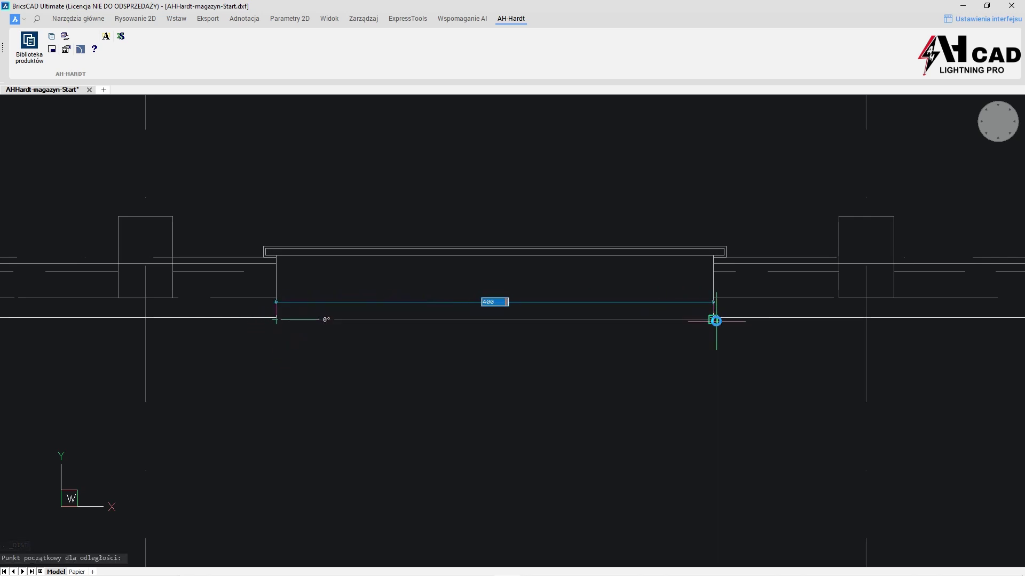
key(Escape)
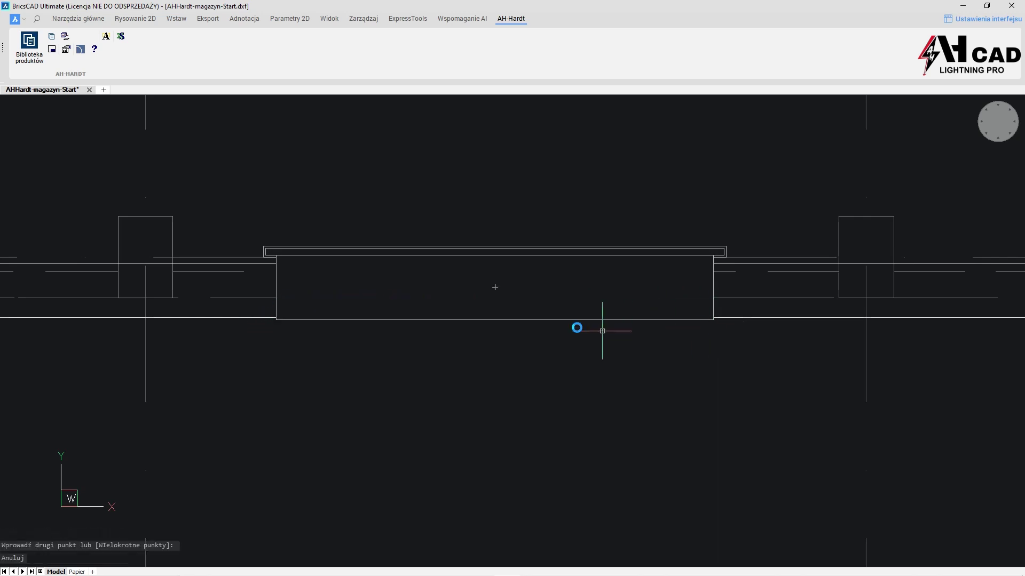
Change the CADprofi drawing unit from millimetres to centymetry (centimetres)
click(67, 54)
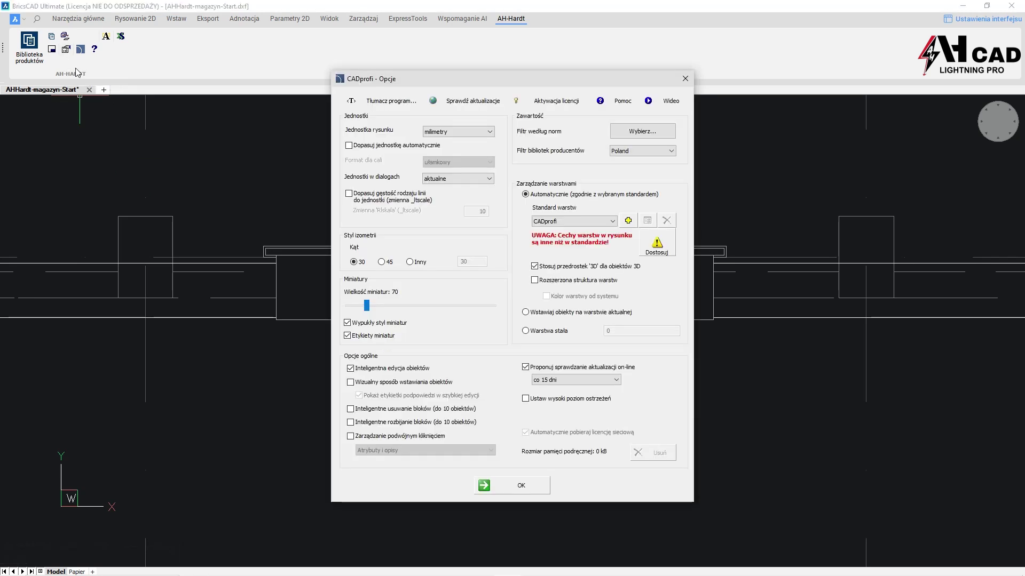
click(474, 134)
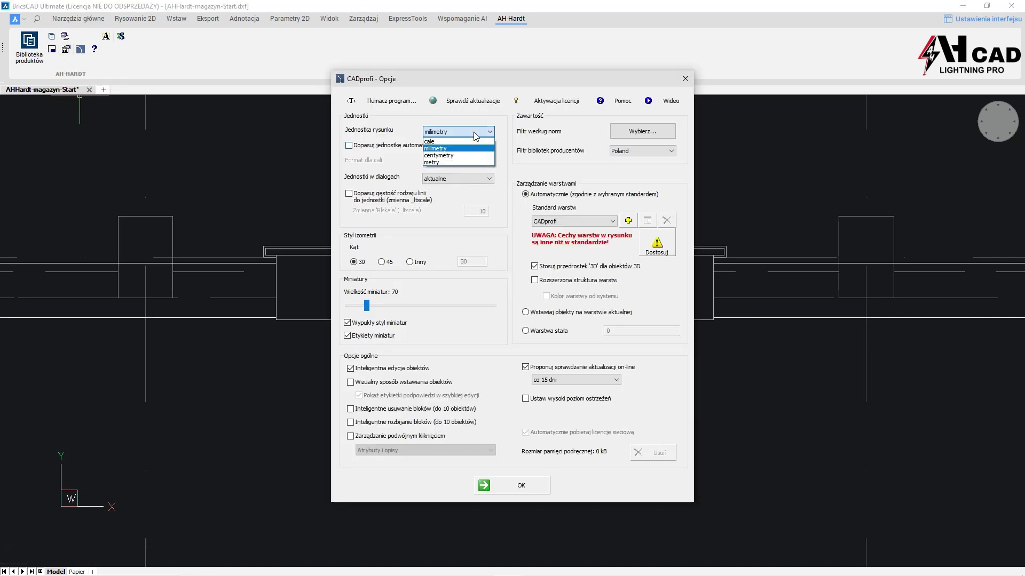
click(455, 159)
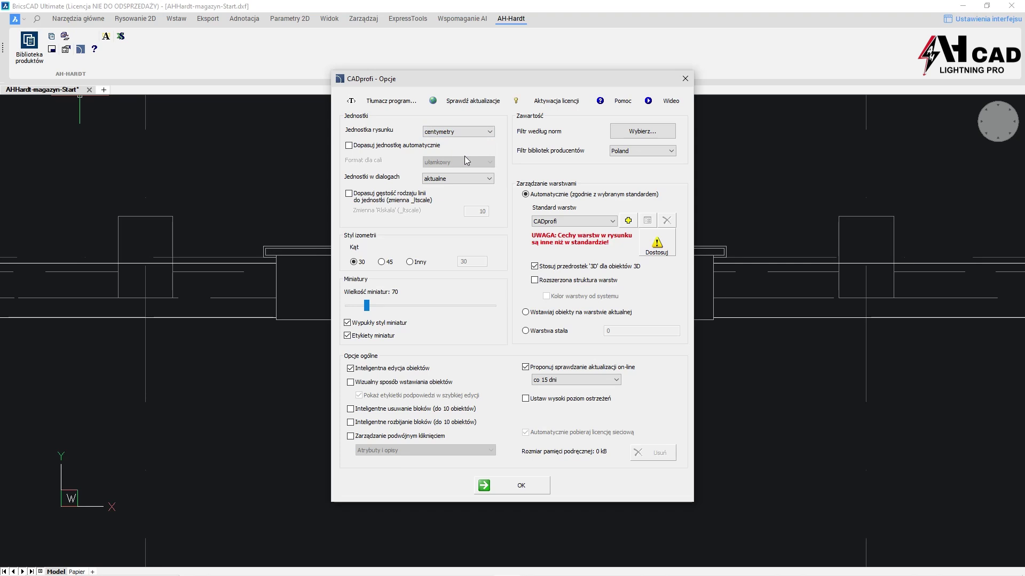
click(554, 107)
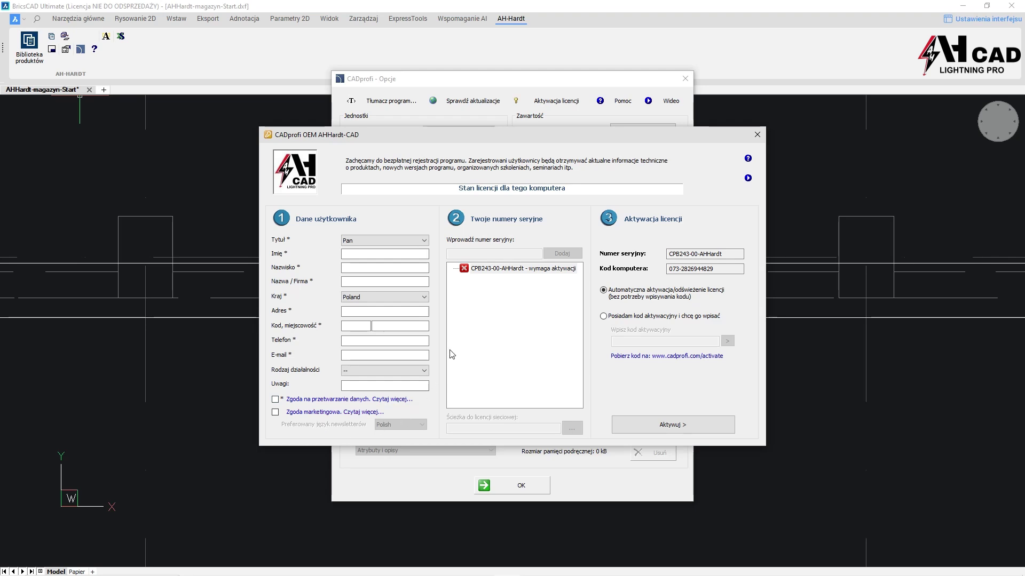
click(275, 399)
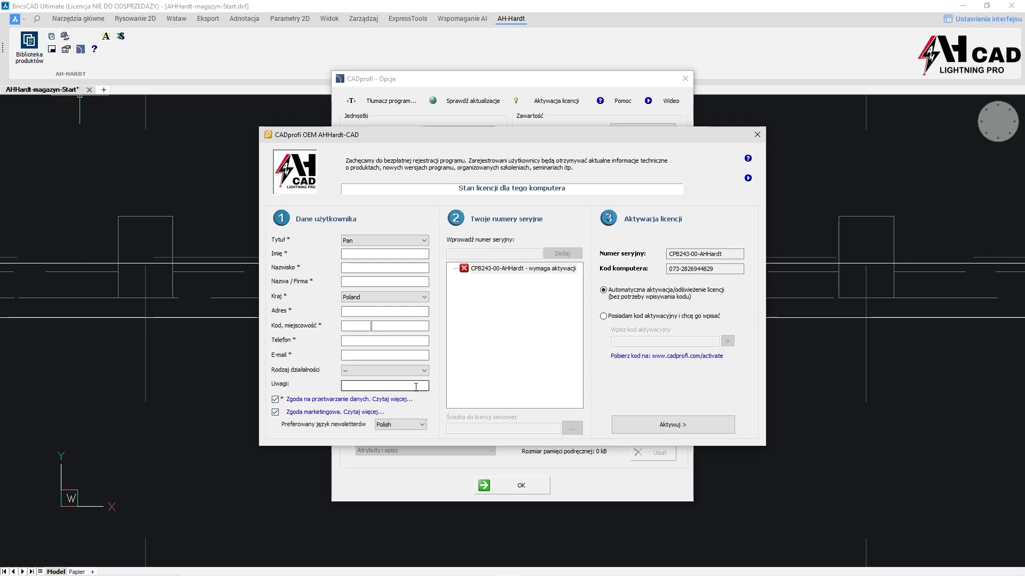
click(511, 270)
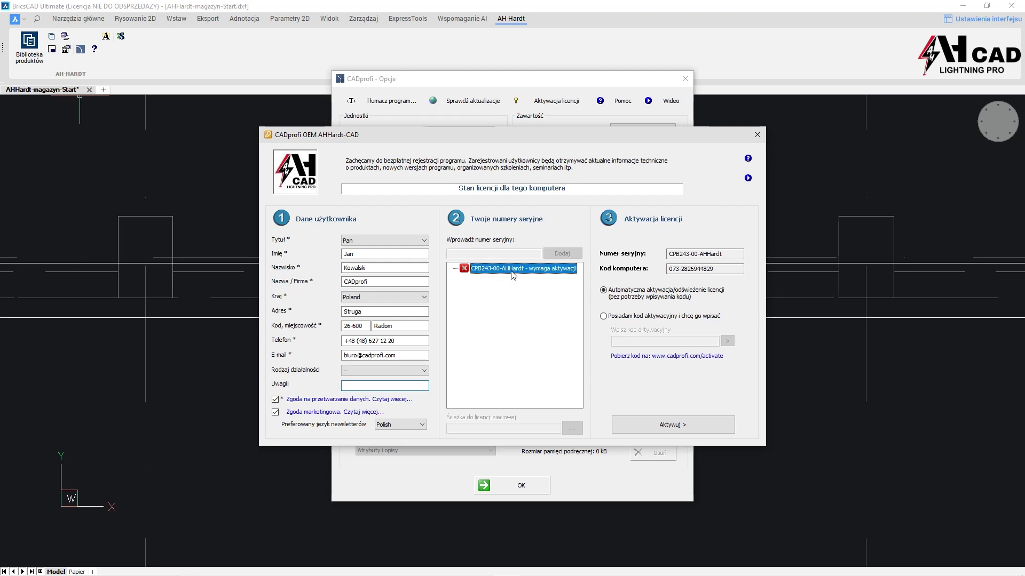
click(642, 426)
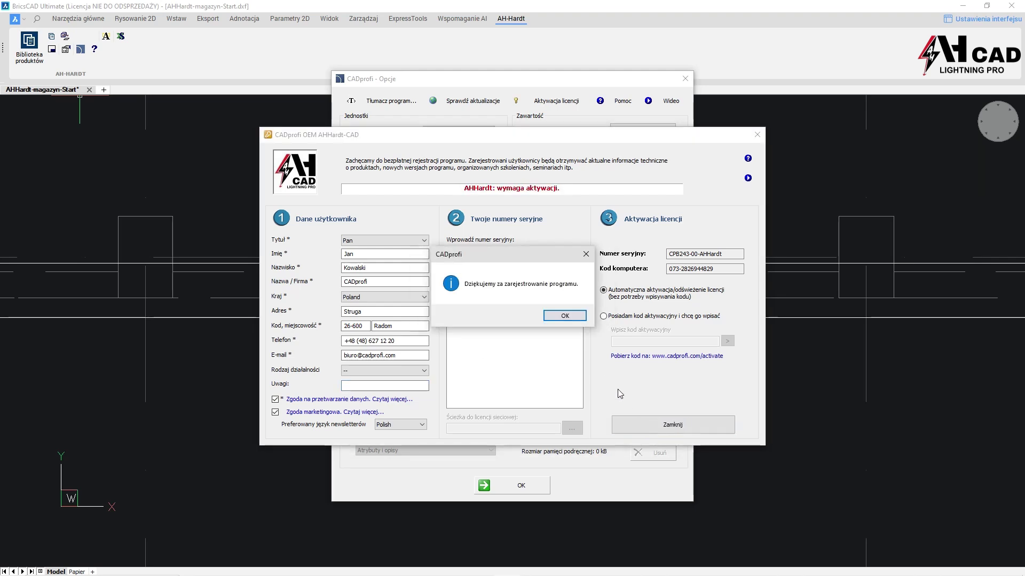
click(573, 316)
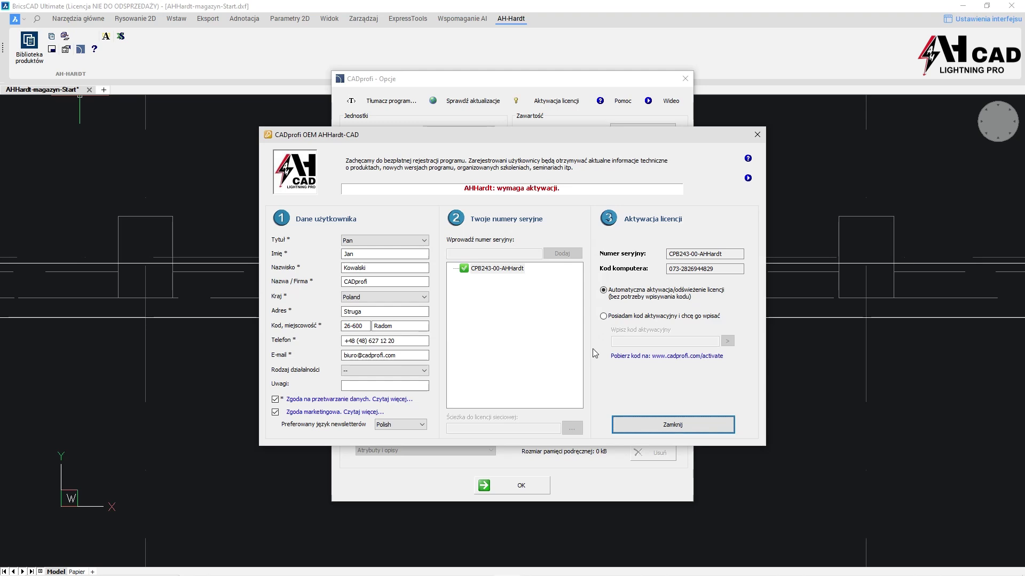
click(643, 425)
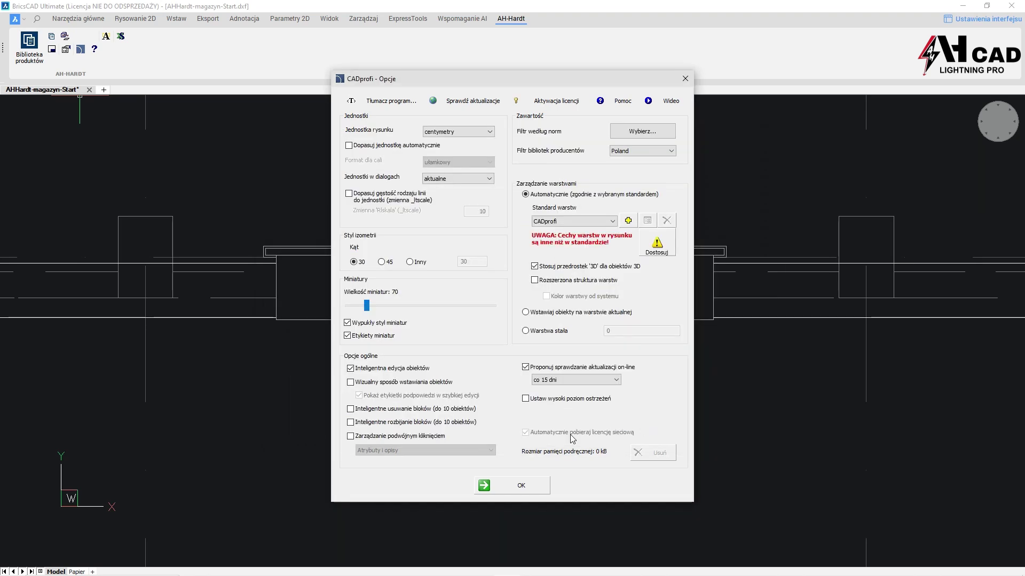
Apply the CADprofi options and load the AH-Hardt - 1. Systemy Odgromowe library
click(521, 486)
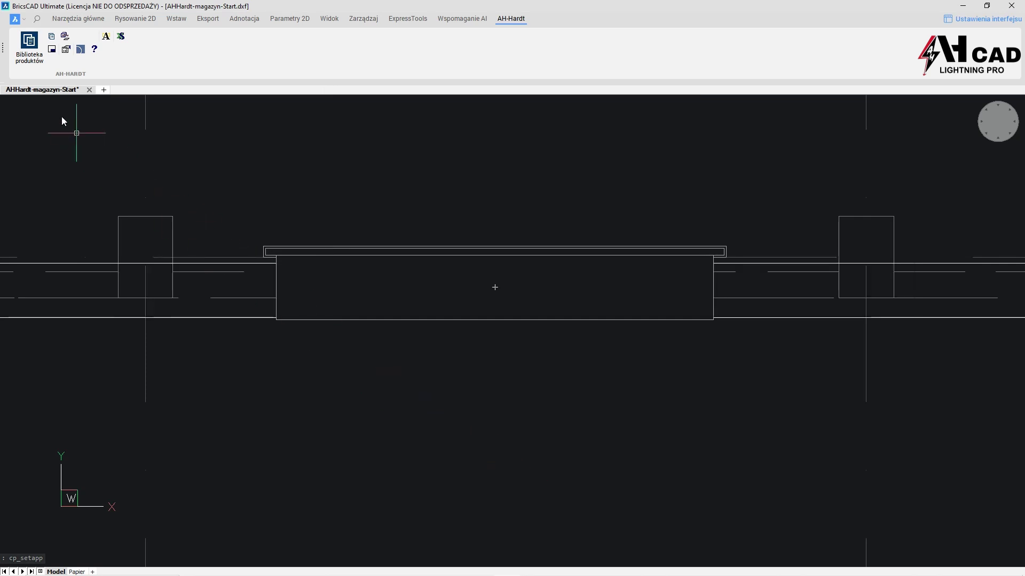
click(24, 58)
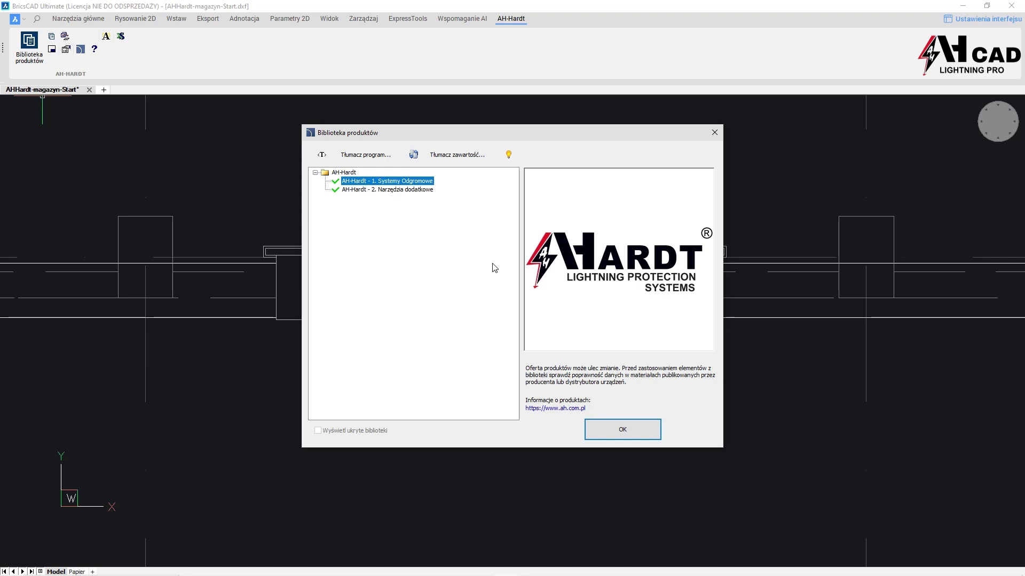
click(613, 431)
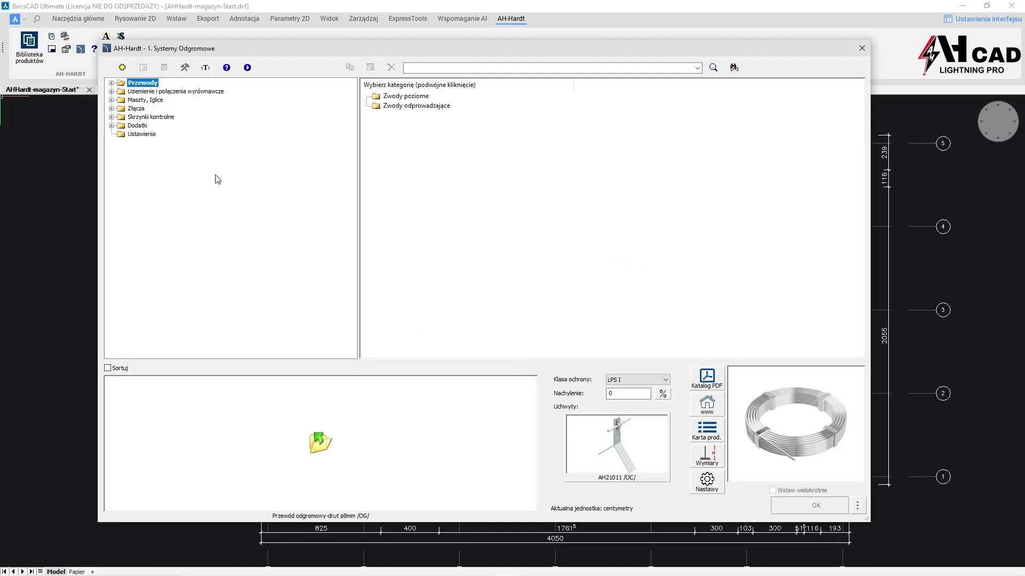
Select Siatka - dach dwuspadowy under Dodatki > Siatki pomocnicze and begin picking its length
click(111, 83)
click(111, 185)
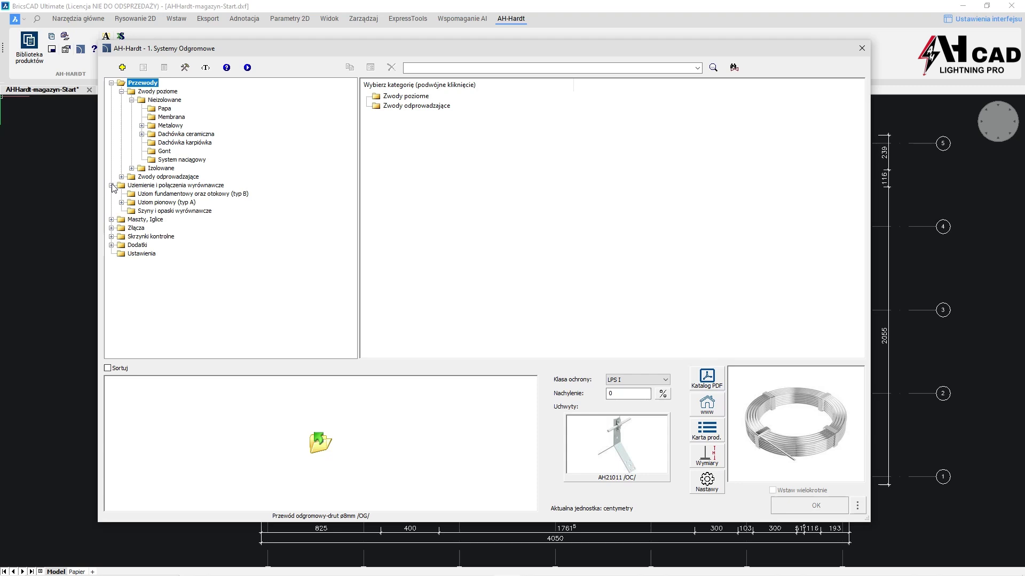
click(111, 220)
click(112, 322)
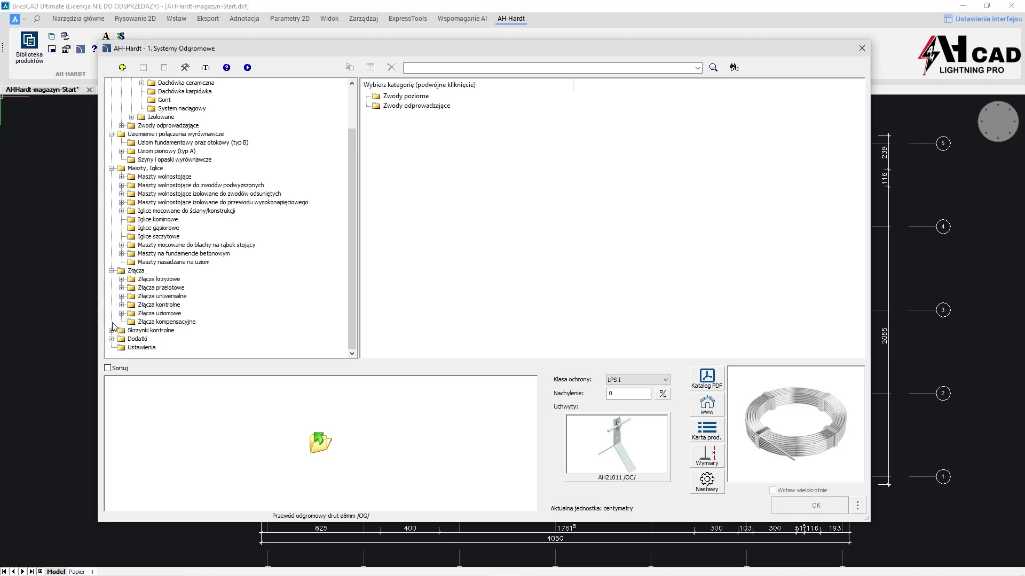
click(112, 330)
click(111, 339)
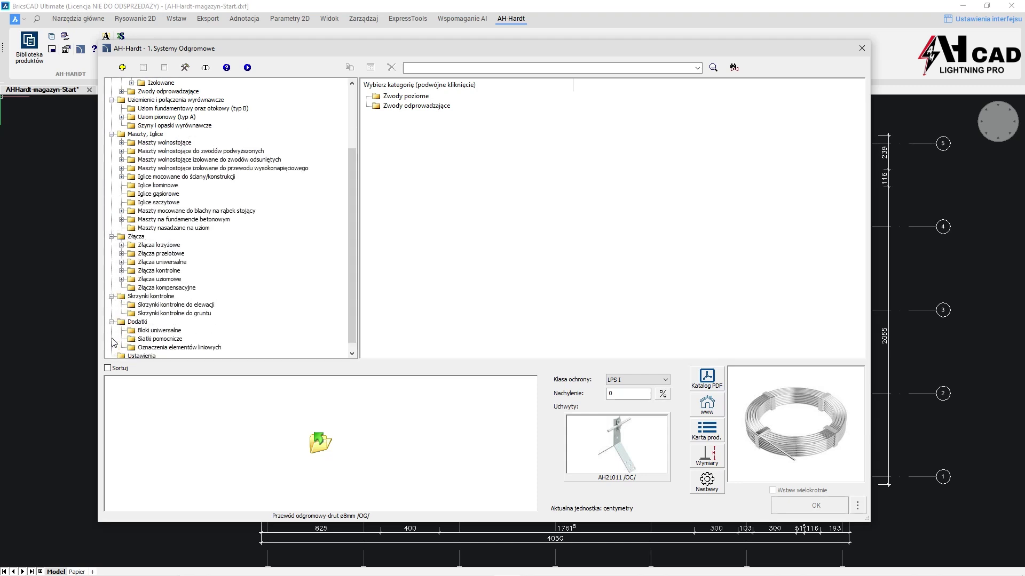
click(139, 340)
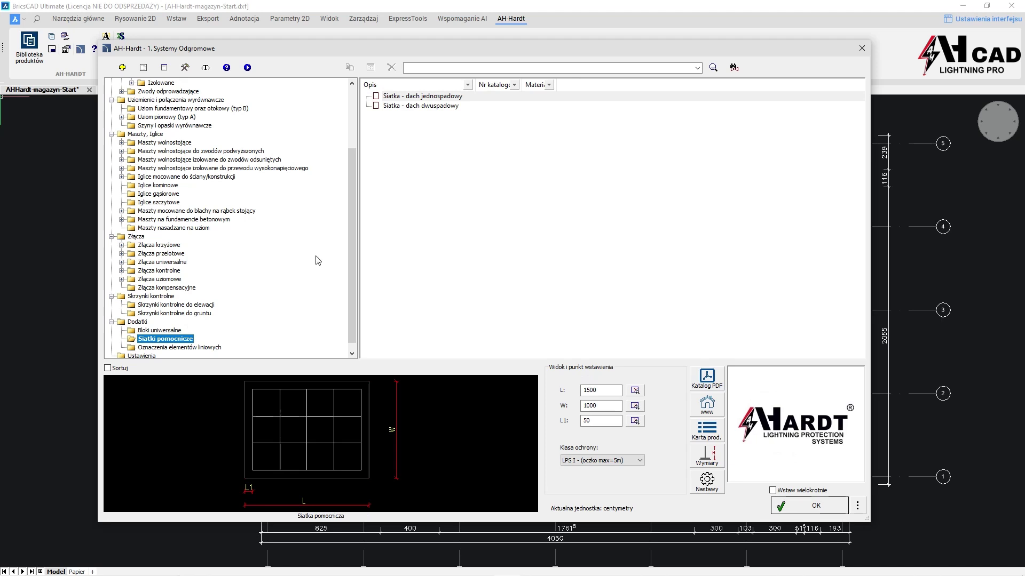
click(416, 106)
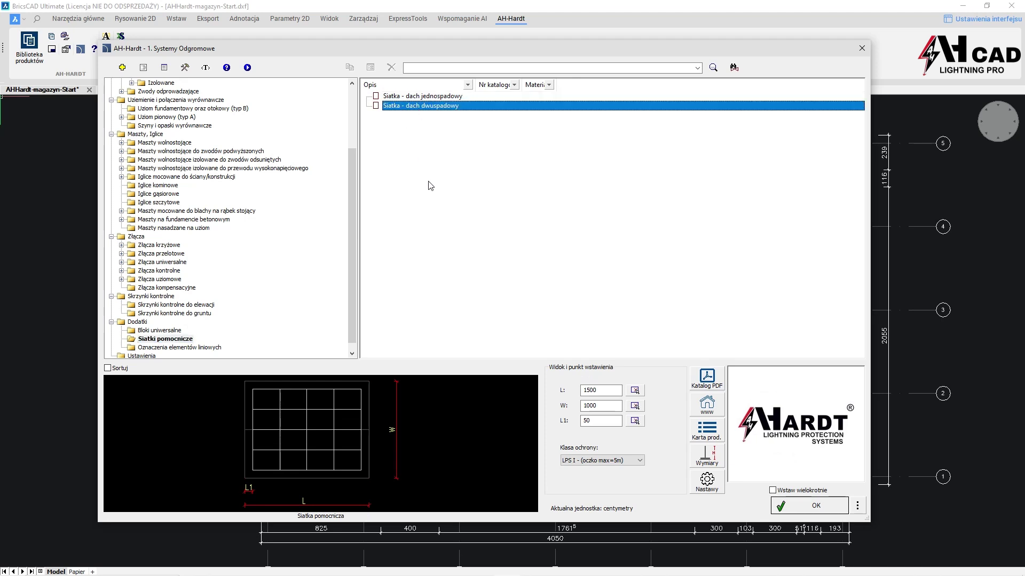
click(635, 391)
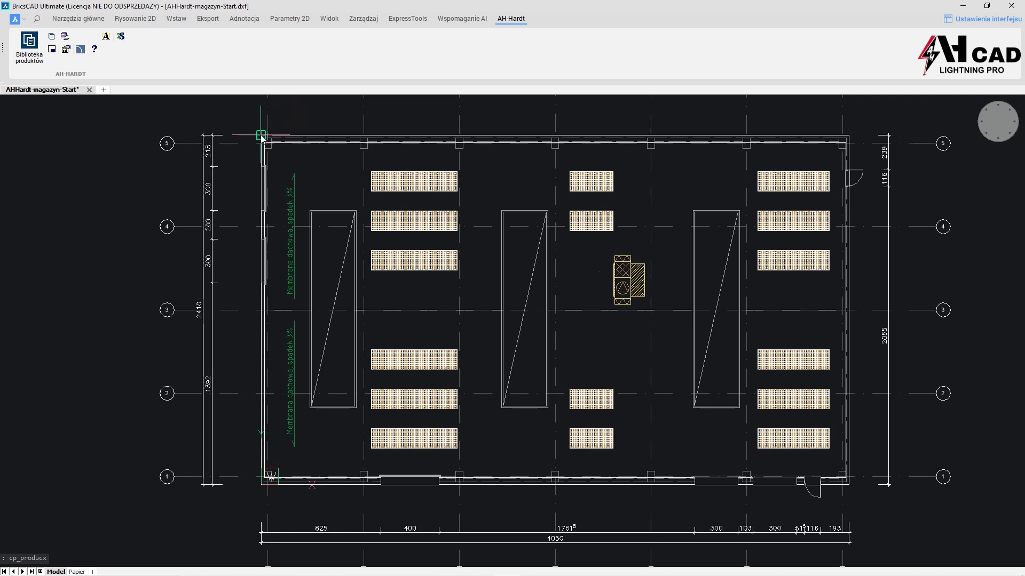
Pick the roof corners to set the mesh length to 4050 and width to 2410
click(261, 137)
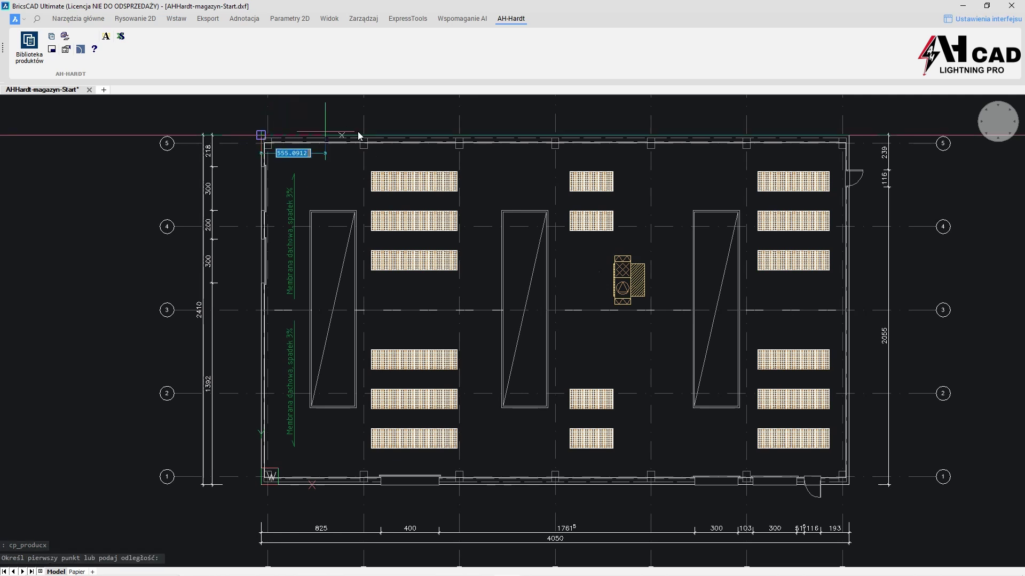
click(849, 137)
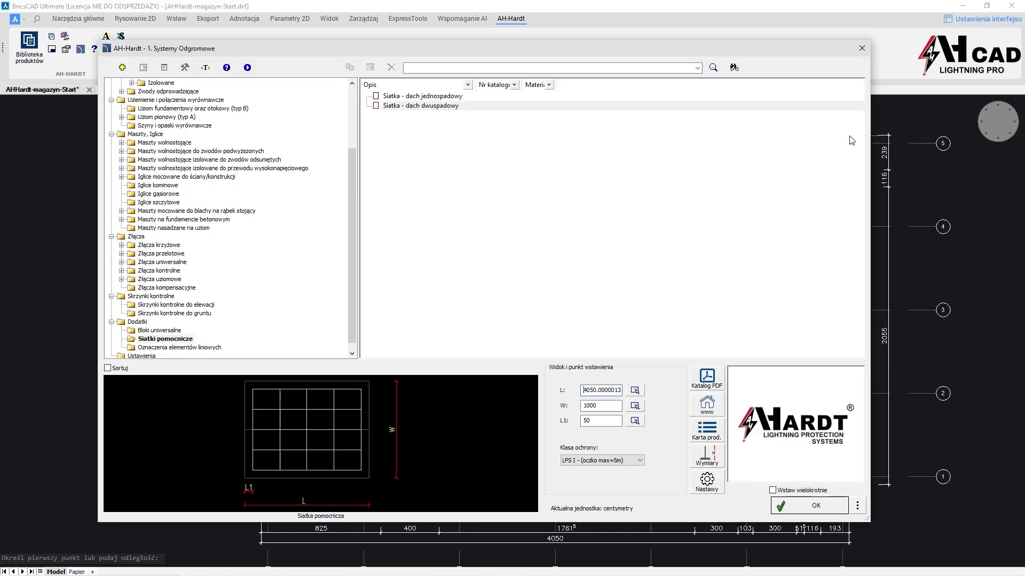
click(635, 406)
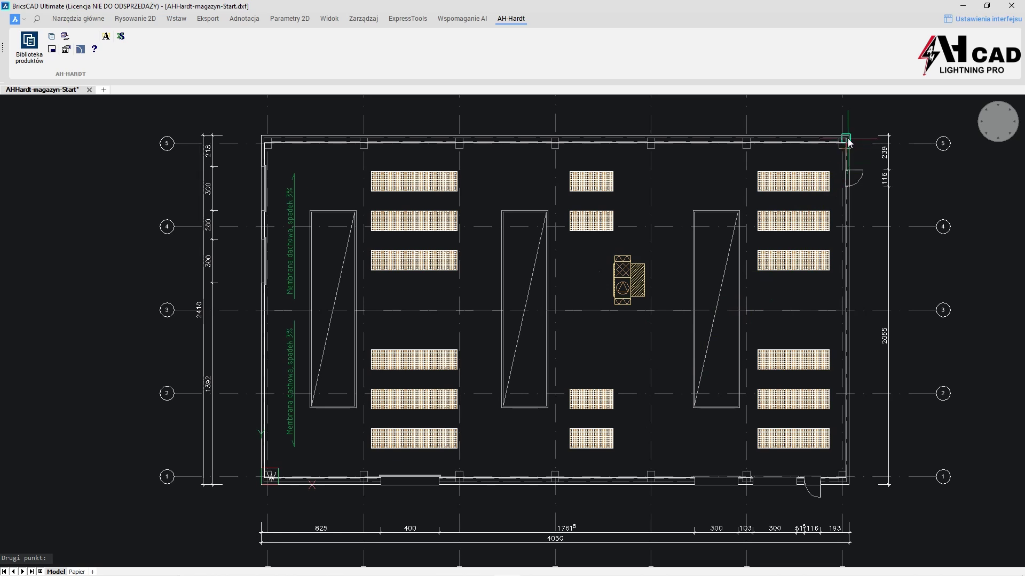
click(849, 484)
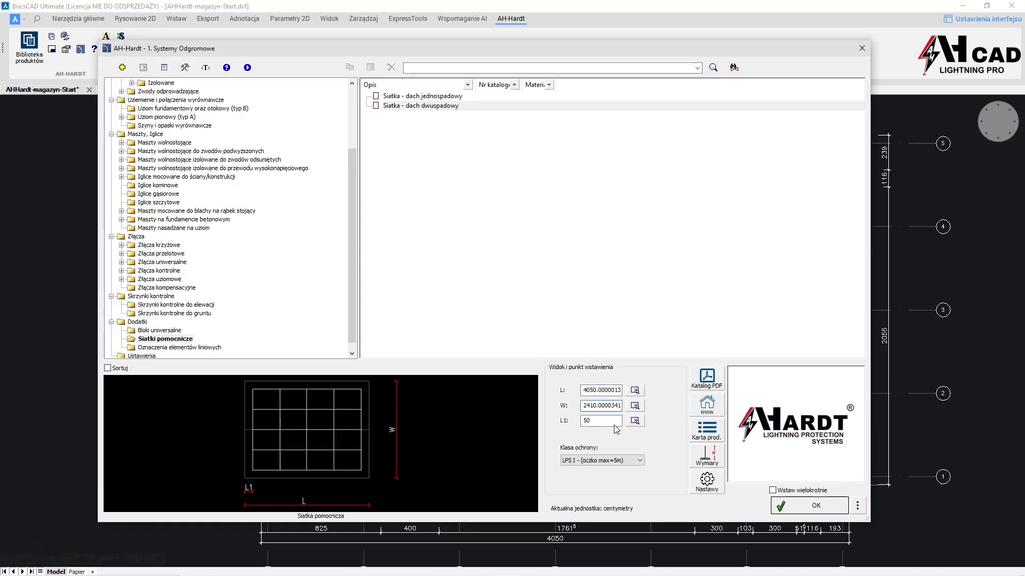
Set L1 to 100 and protection class LPS III, then confirm the mesh
double_click(601, 421)
text(50)
drag(601, 423, 570, 422)
click(640, 460)
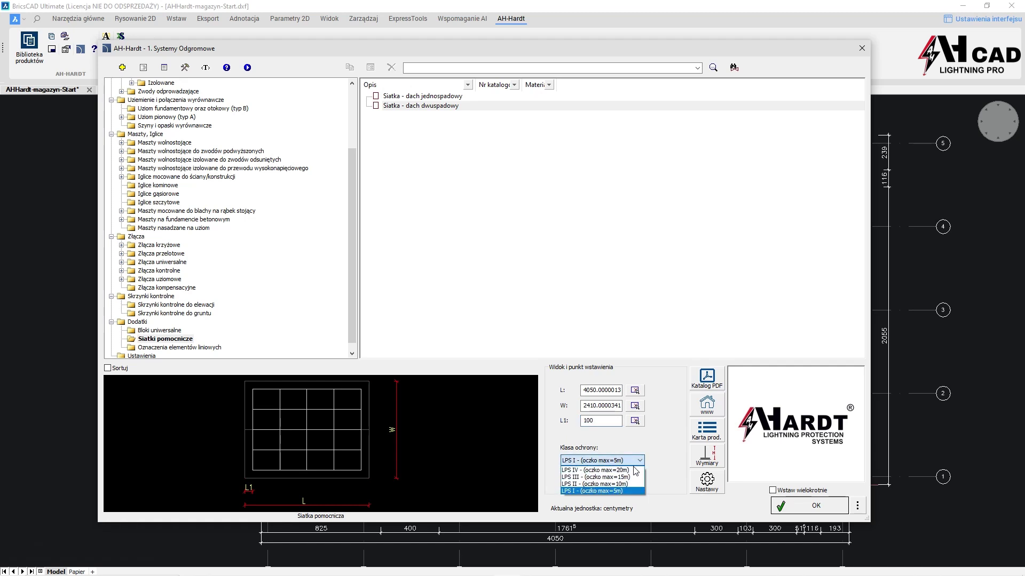
click(627, 477)
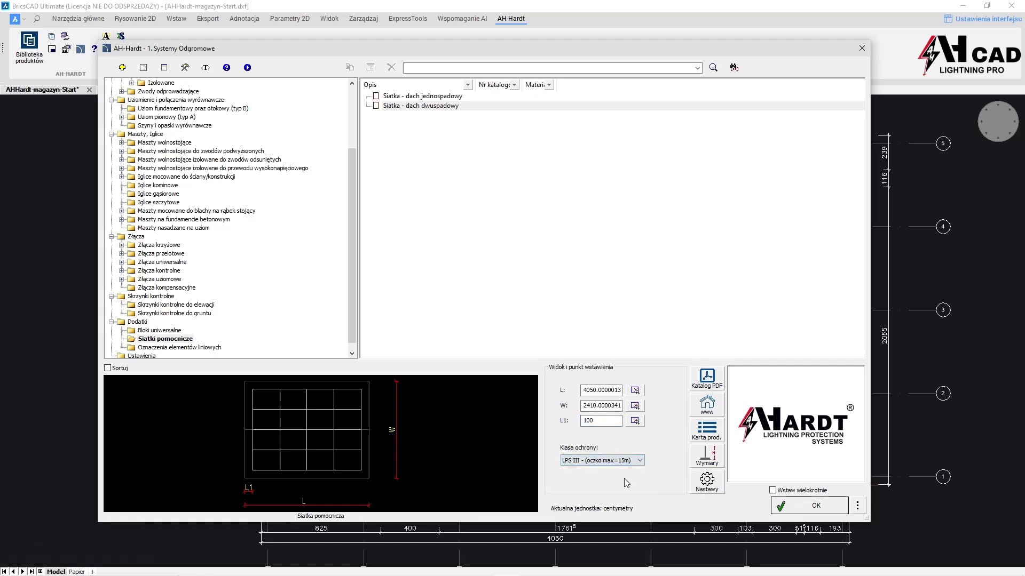
click(802, 504)
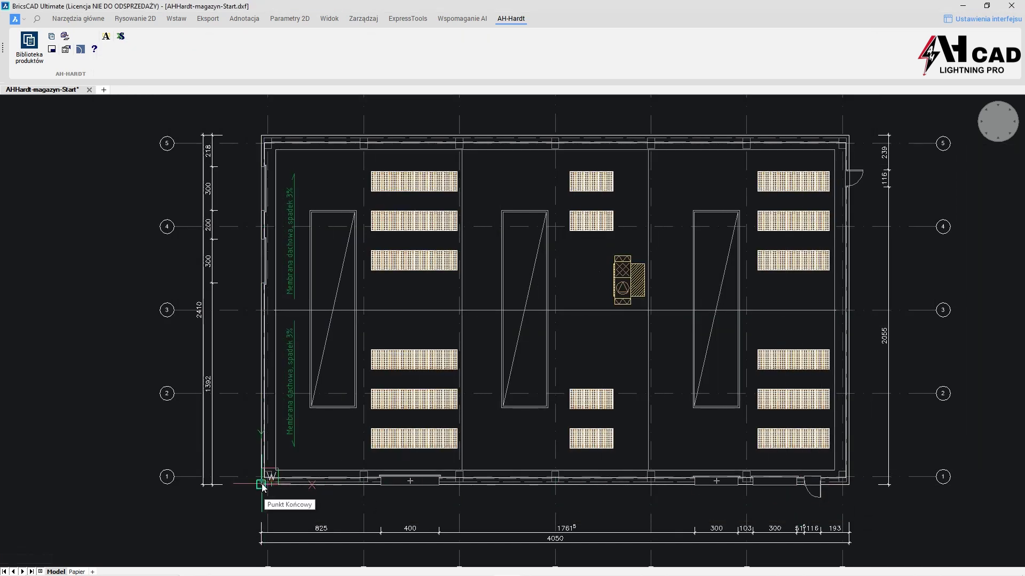
Place the mesh at the roof's lower-left corner at 0°, explode it, and reopen the library
click(261, 485)
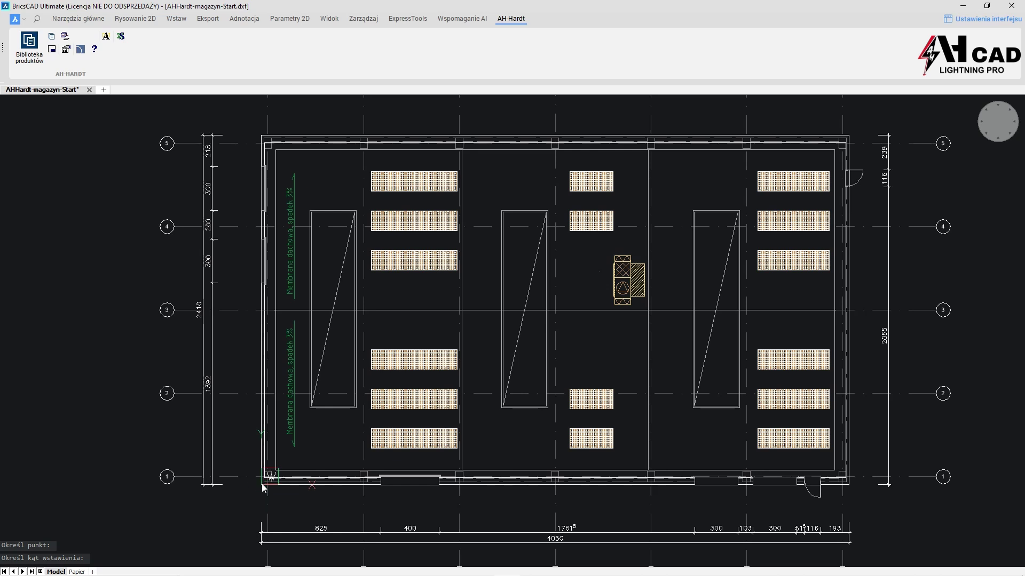
click(251, 458)
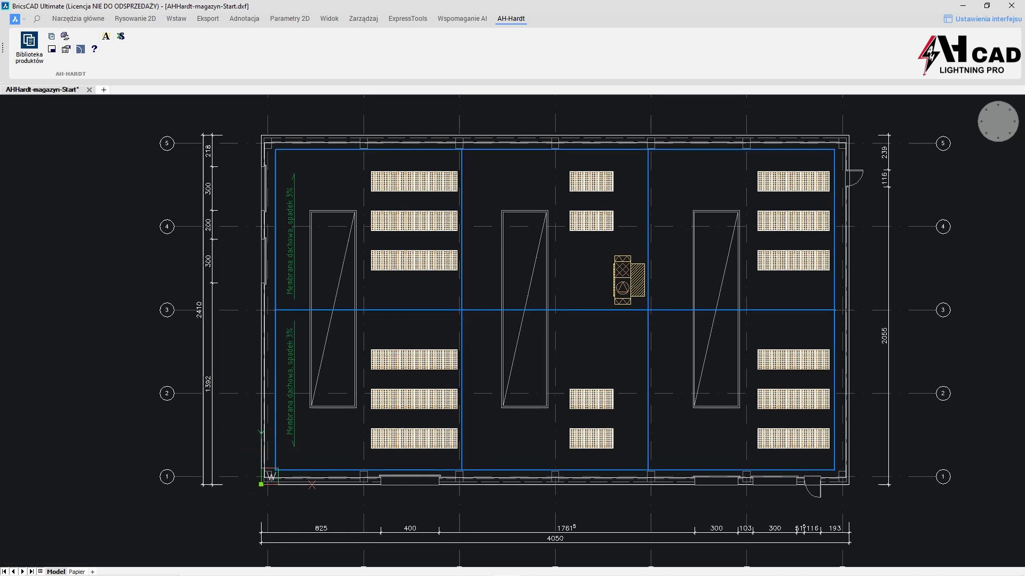
click(274, 446)
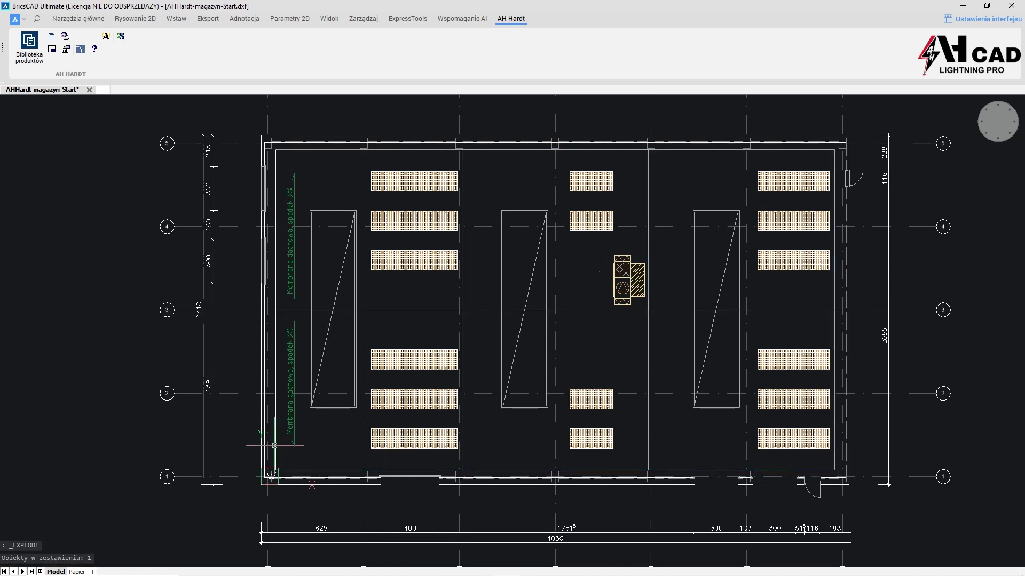
click(52, 38)
click(111, 83)
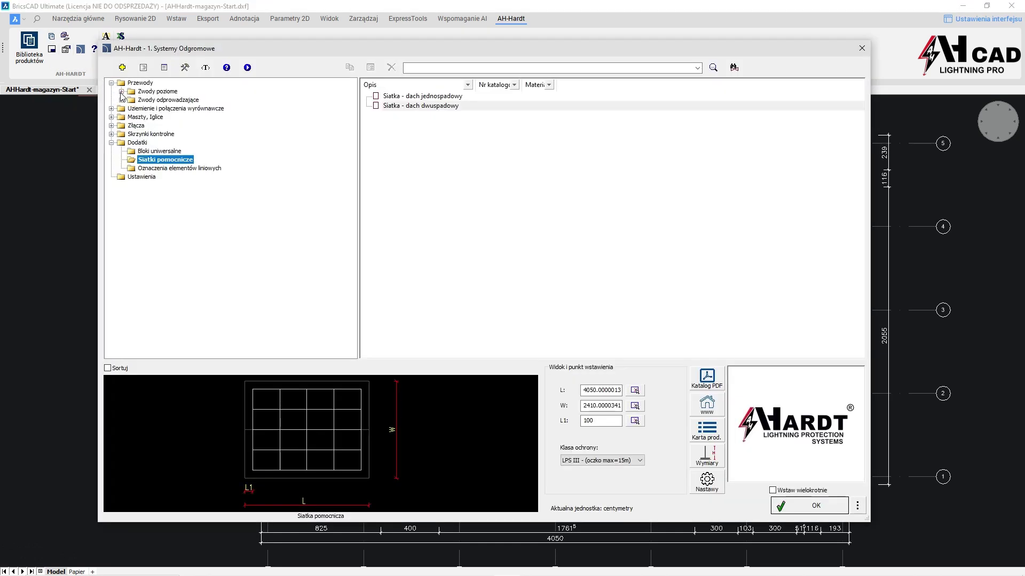
Choose the uninsulated membrane-roof conductor in OG material, LPS III, with slope in percent
click(122, 92)
click(160, 118)
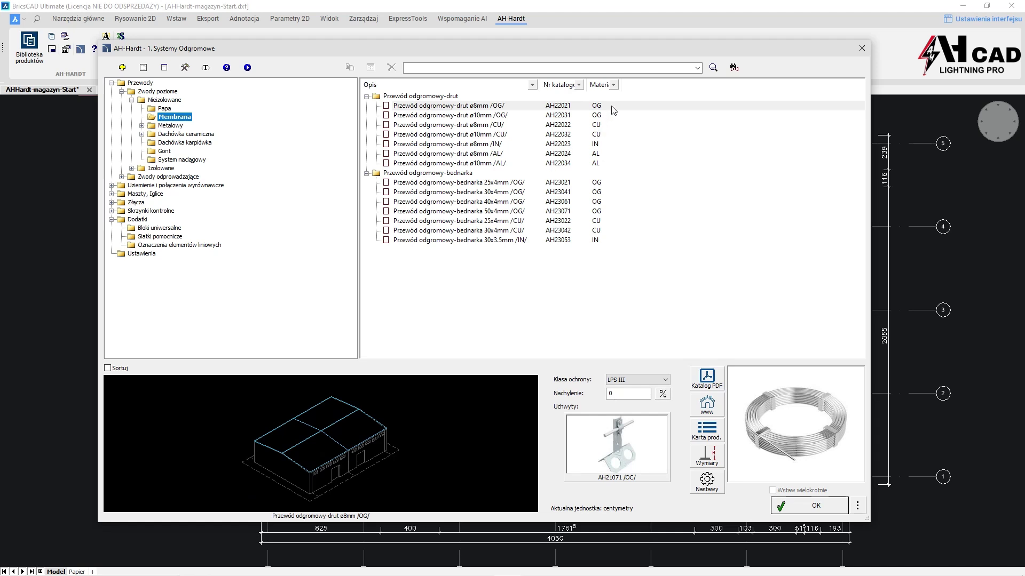
click(614, 85)
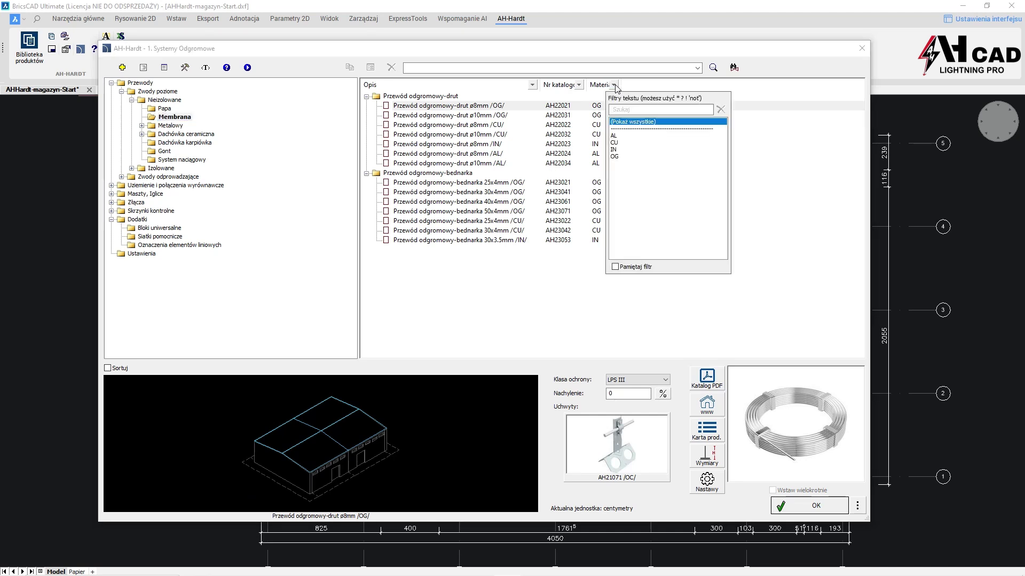
click(614, 156)
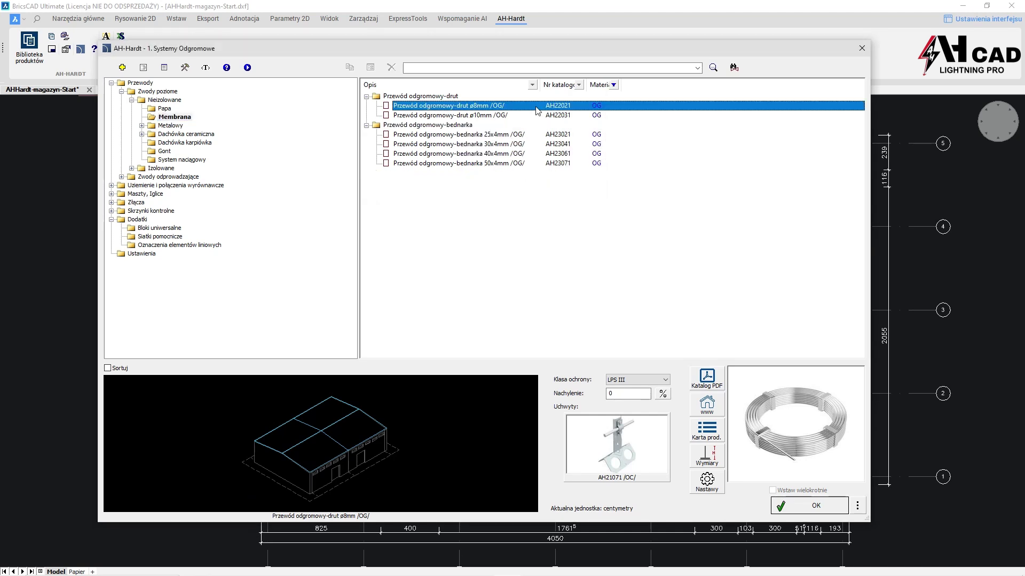
click(665, 380)
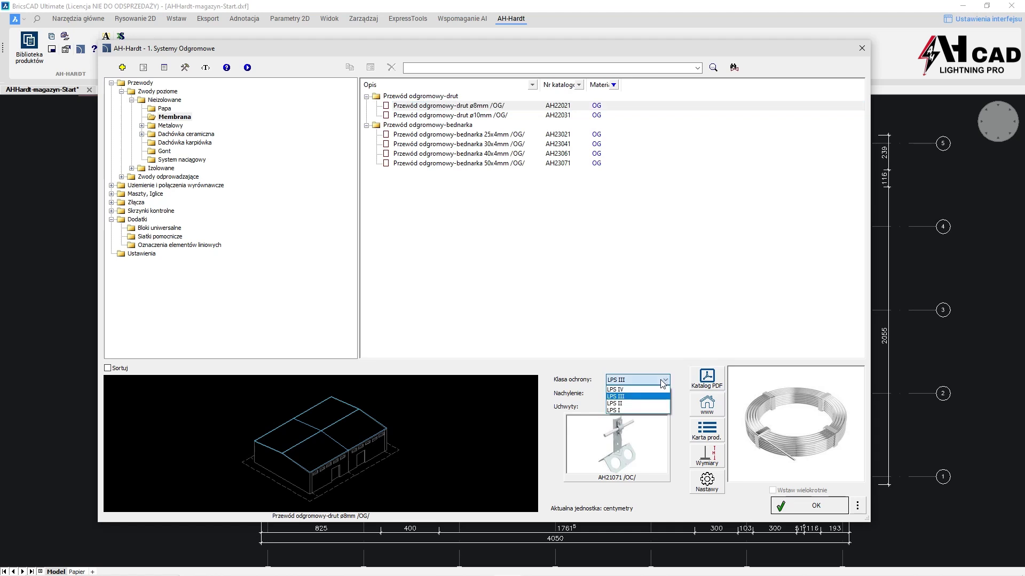
click(645, 396)
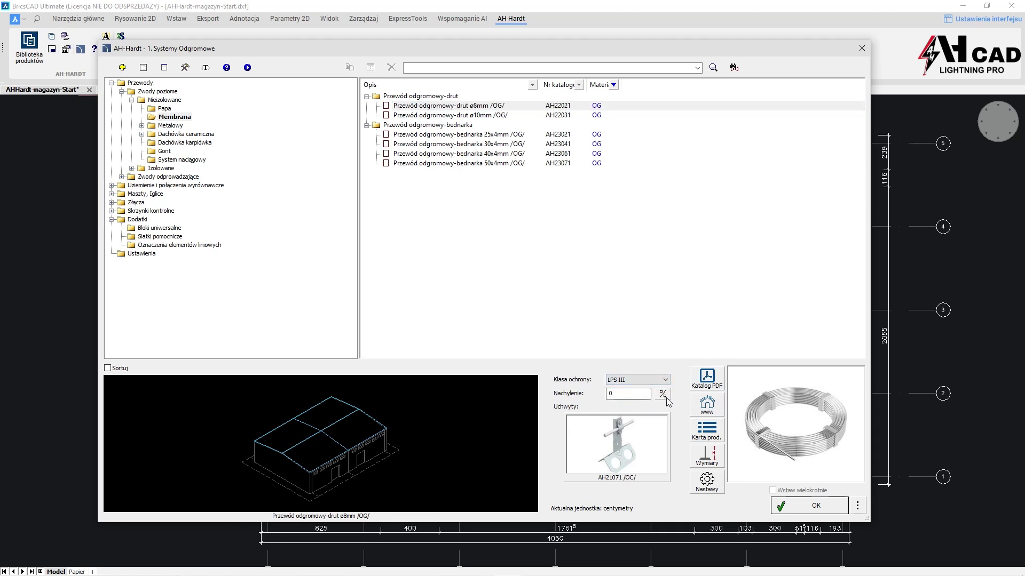
click(669, 396)
Use AH12190PA /TW/ holders and confirm centred drawing of the conductor
click(626, 445)
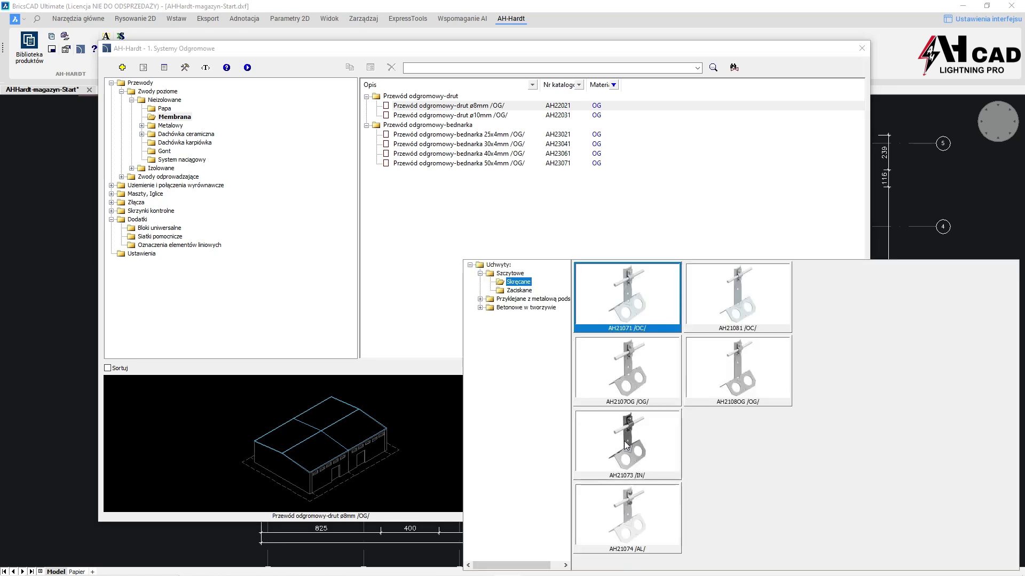
click(480, 299)
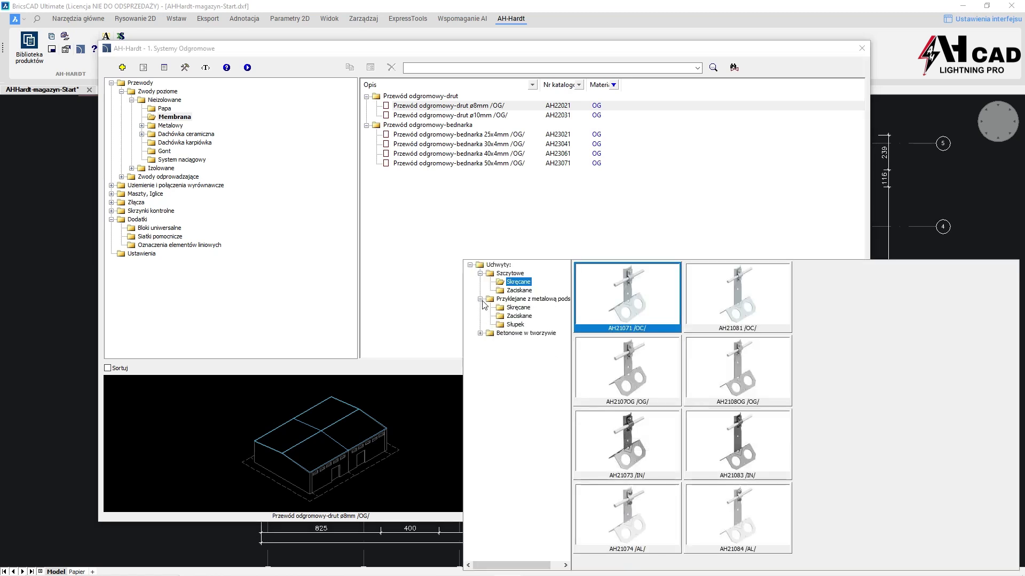
click(480, 333)
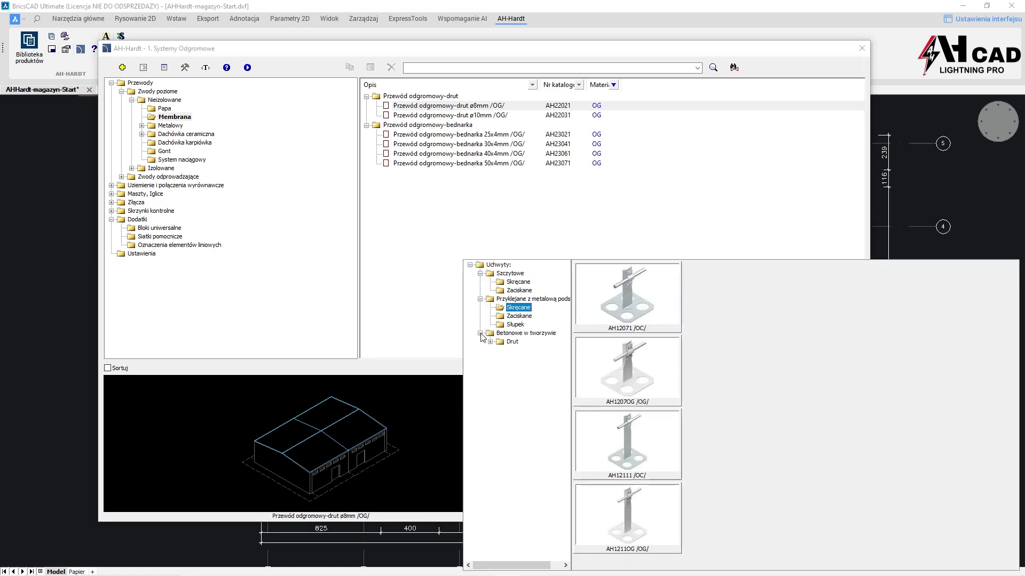
click(490, 343)
click(516, 368)
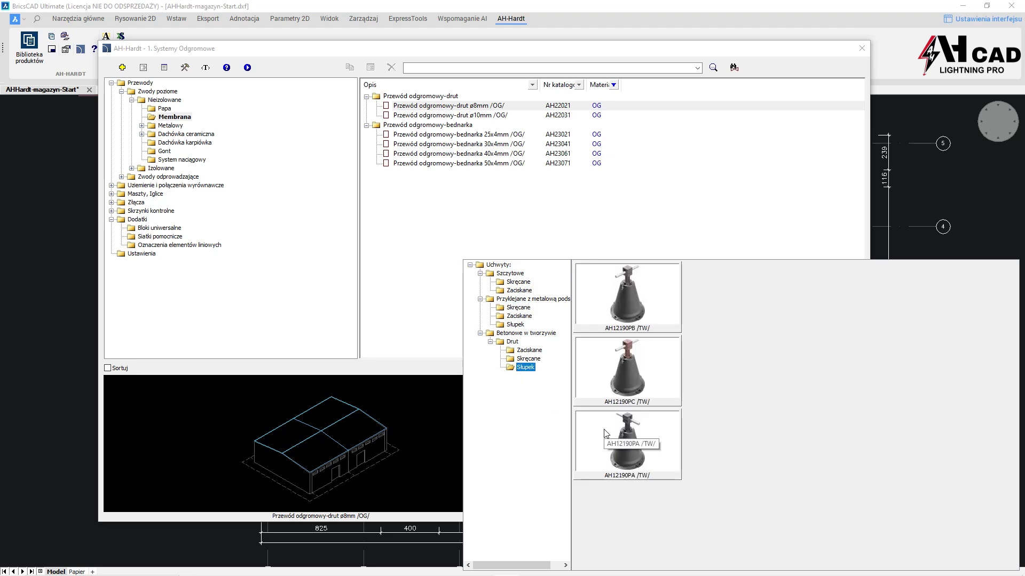
click(604, 432)
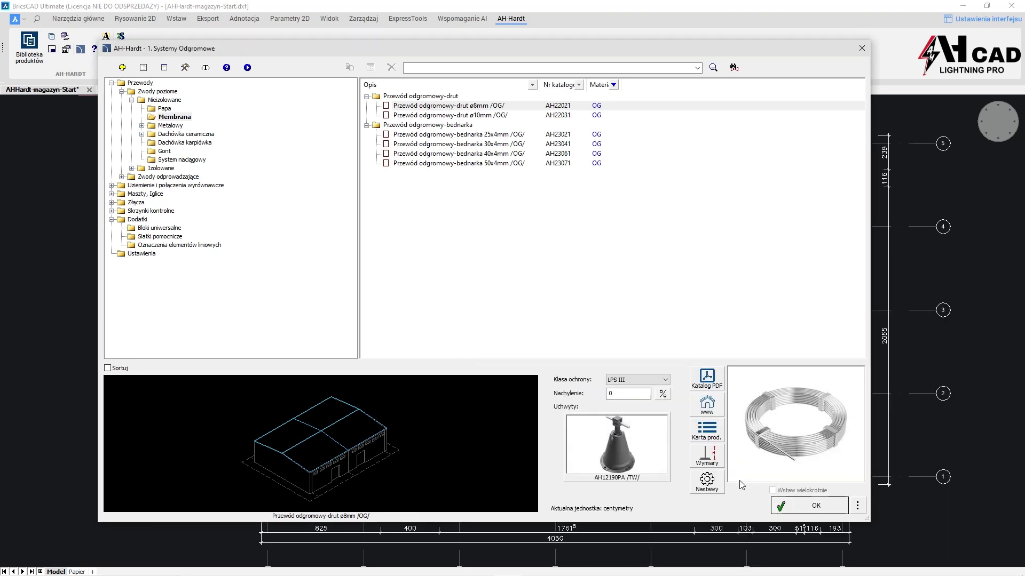
click(791, 511)
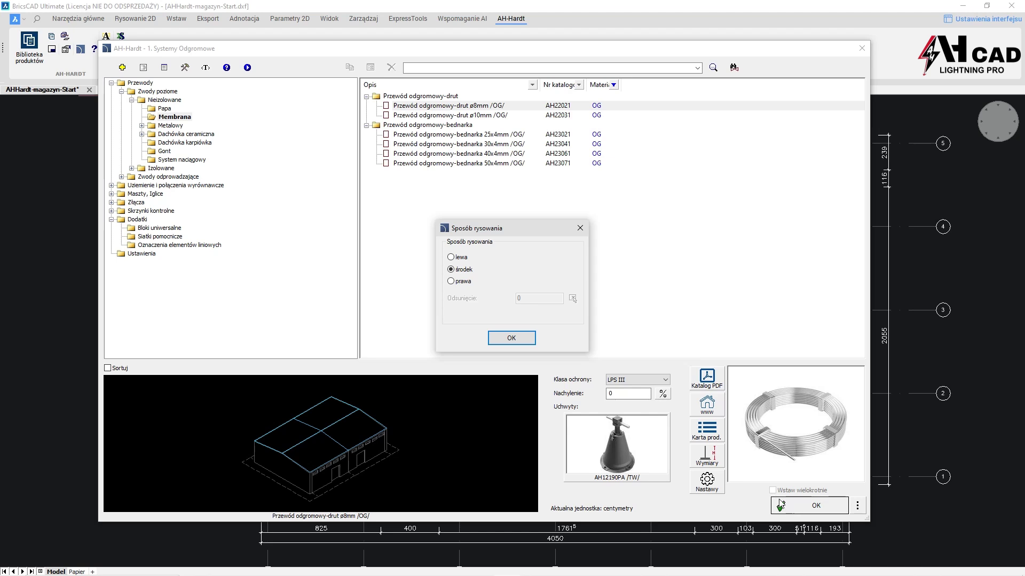
click(534, 344)
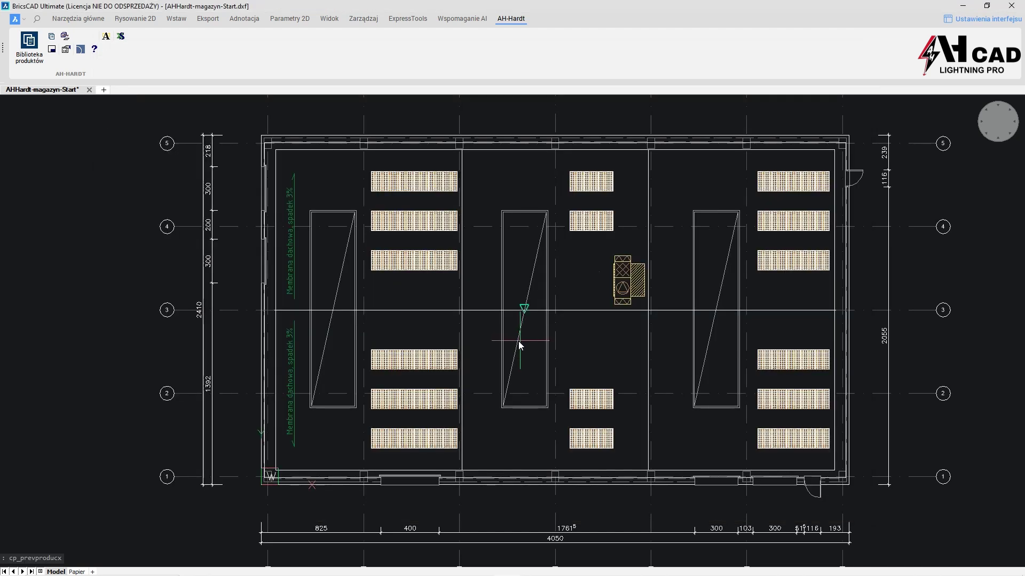
Draw the 38.5 m conductor along the roof's bottom edge, lower-left to lower-right corner
click(276, 470)
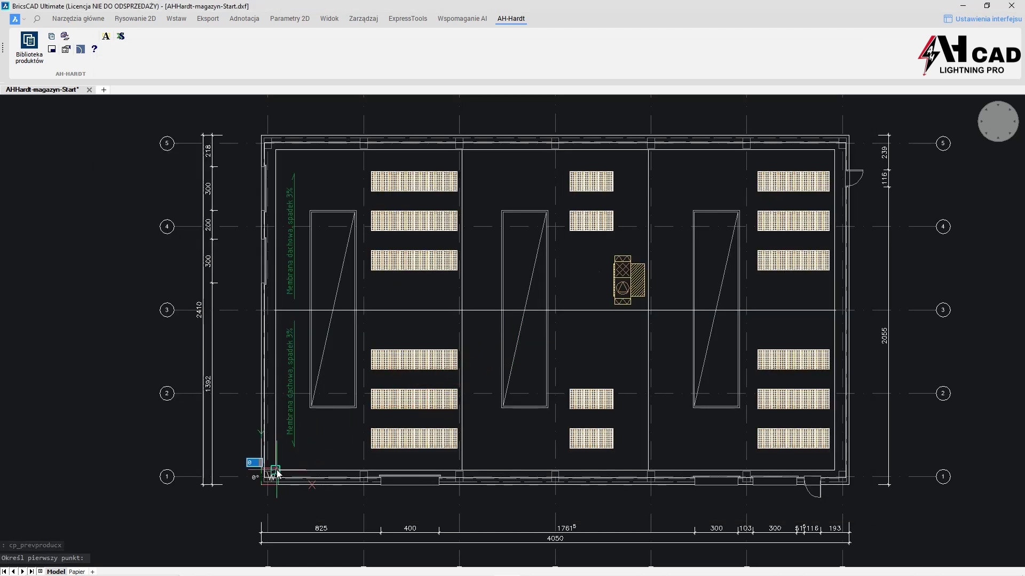
click(834, 471)
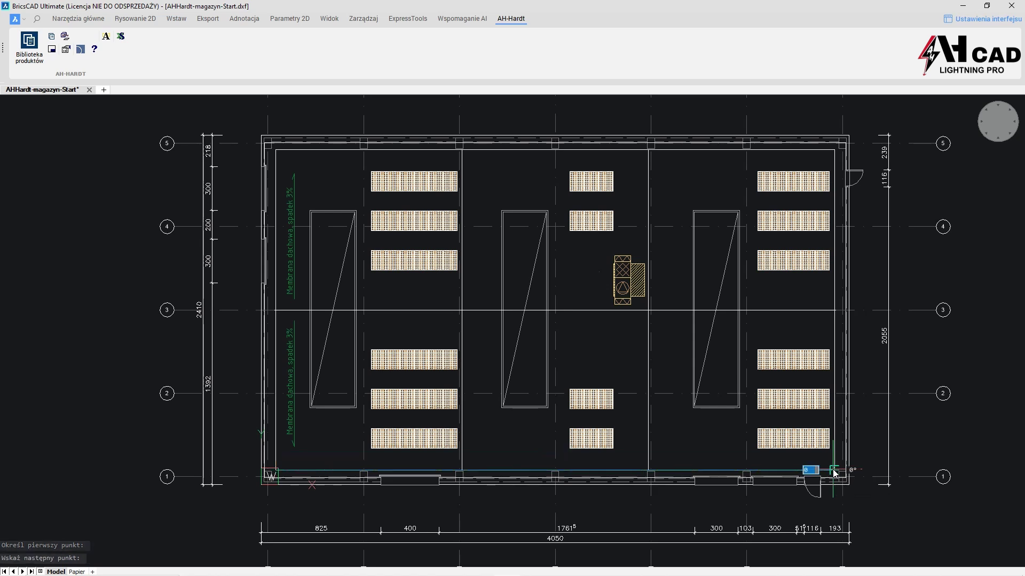
key(Escape)
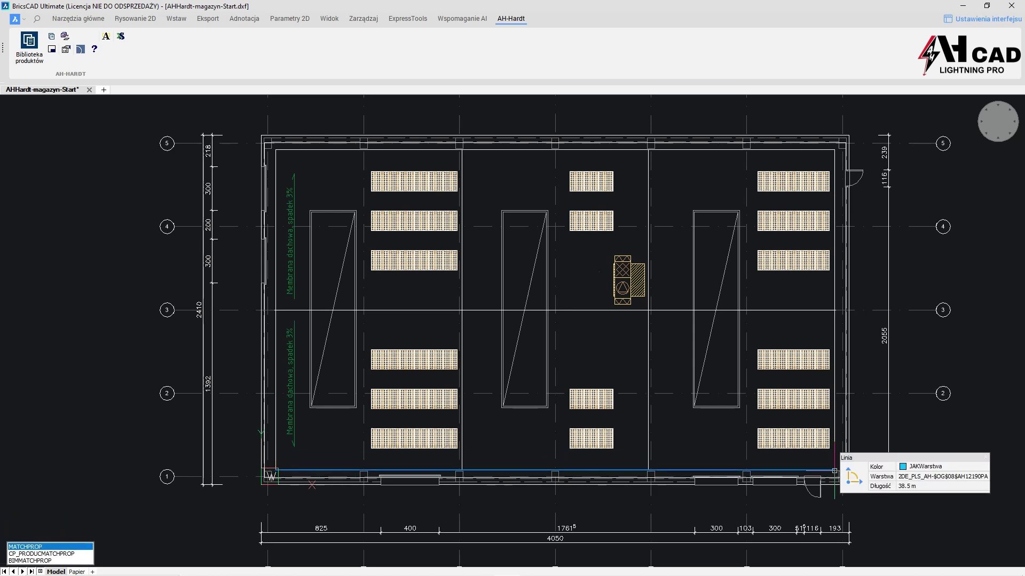
Use MA to copy the bottom conductor's properties onto the other mesh lines
text(ma)
key(Return)
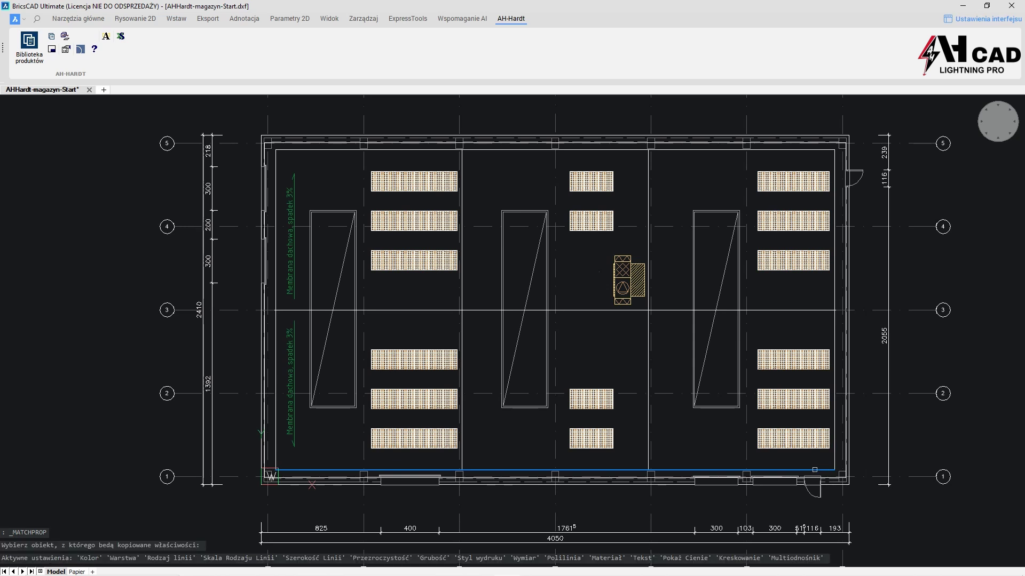
click(780, 310)
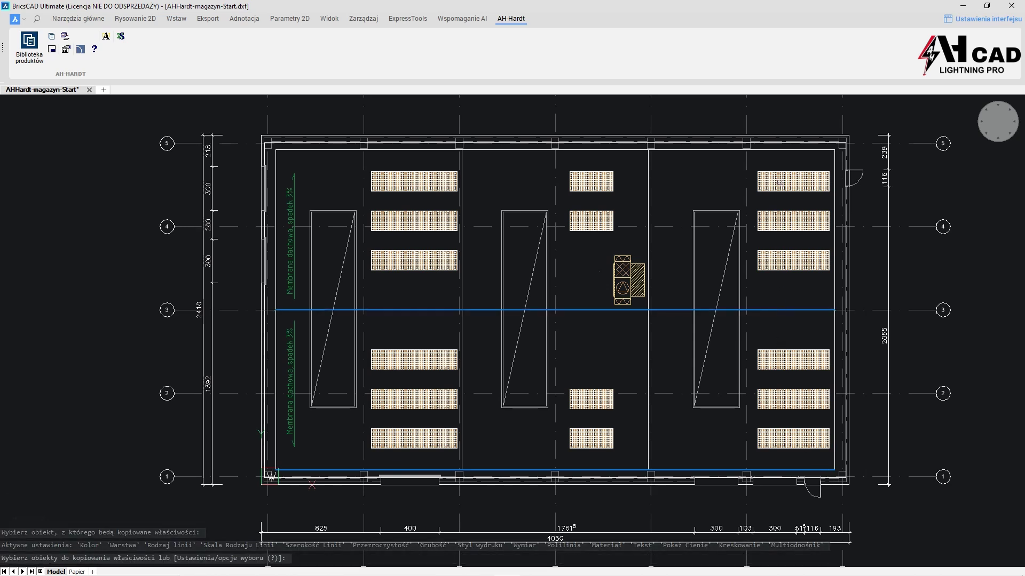
click(780, 151)
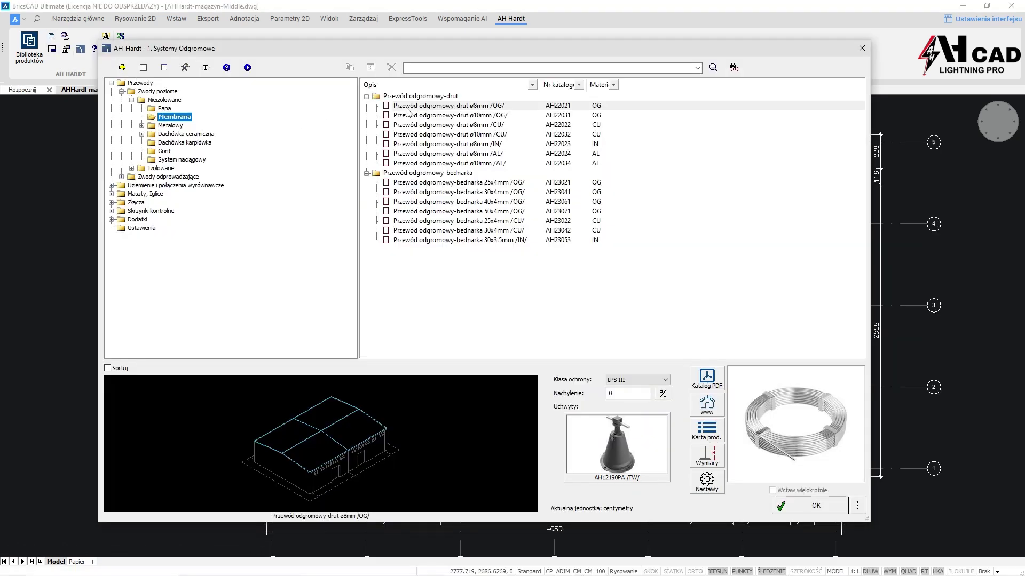
Choose the ø8mm /OG/ wire, set its roof slope to 3 %, and keep centred placement
click(411, 107)
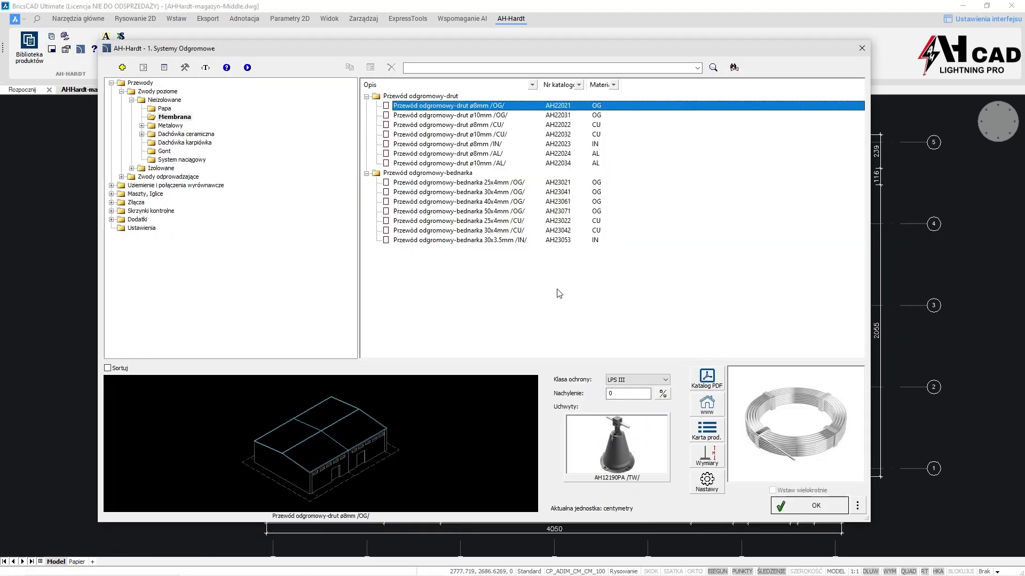
drag(619, 393, 605, 395)
text(3)
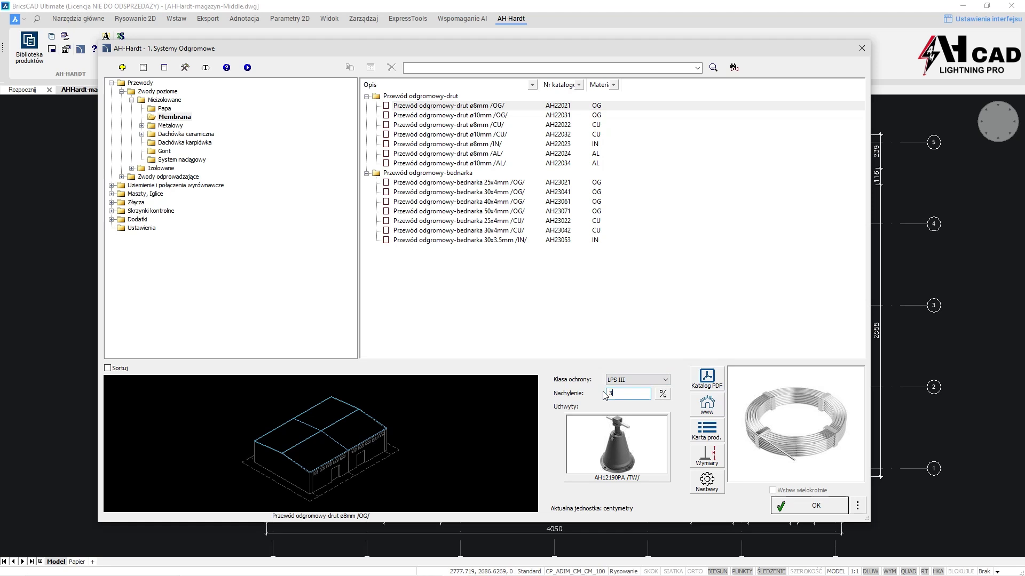
click(797, 507)
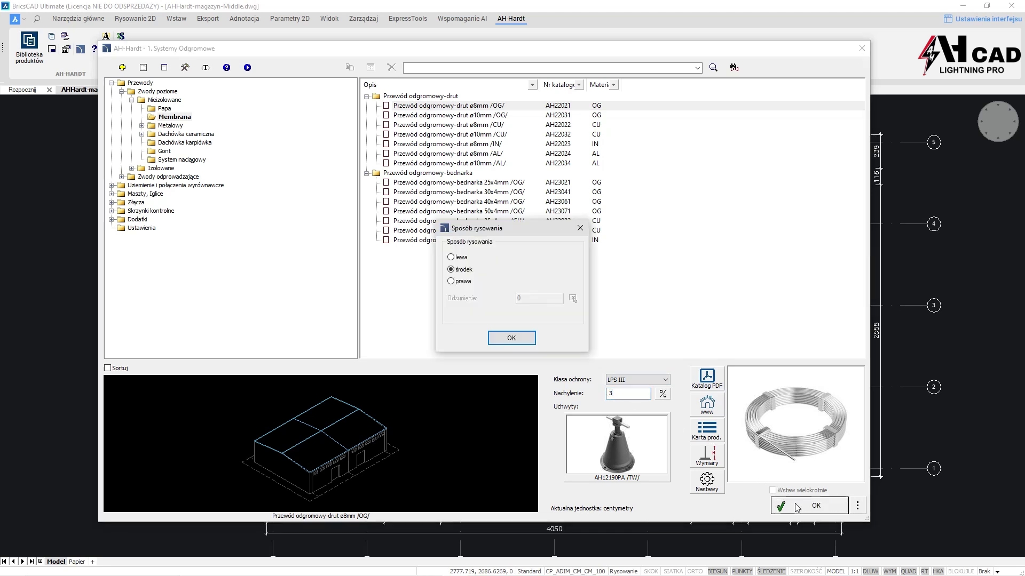
click(511, 338)
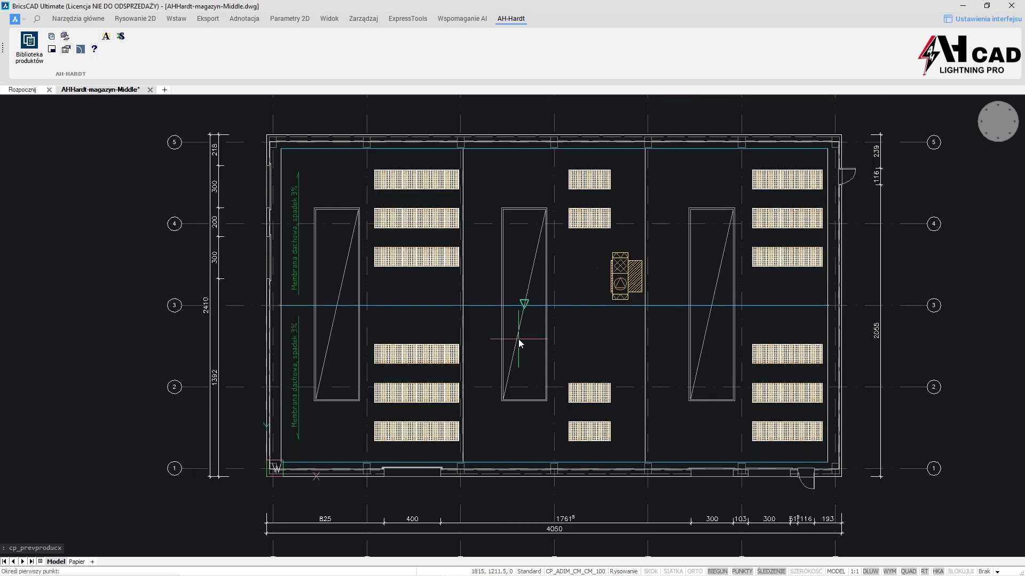
Draw the wire down the roof's left edge, then MATCHPROP both interior roof lines to the cyan line
click(281, 151)
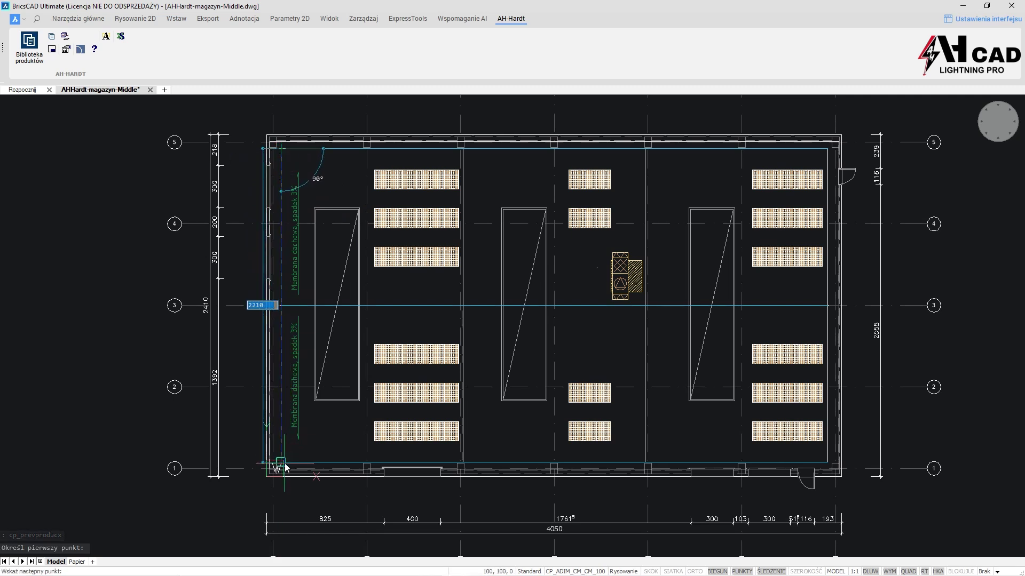
click(286, 468)
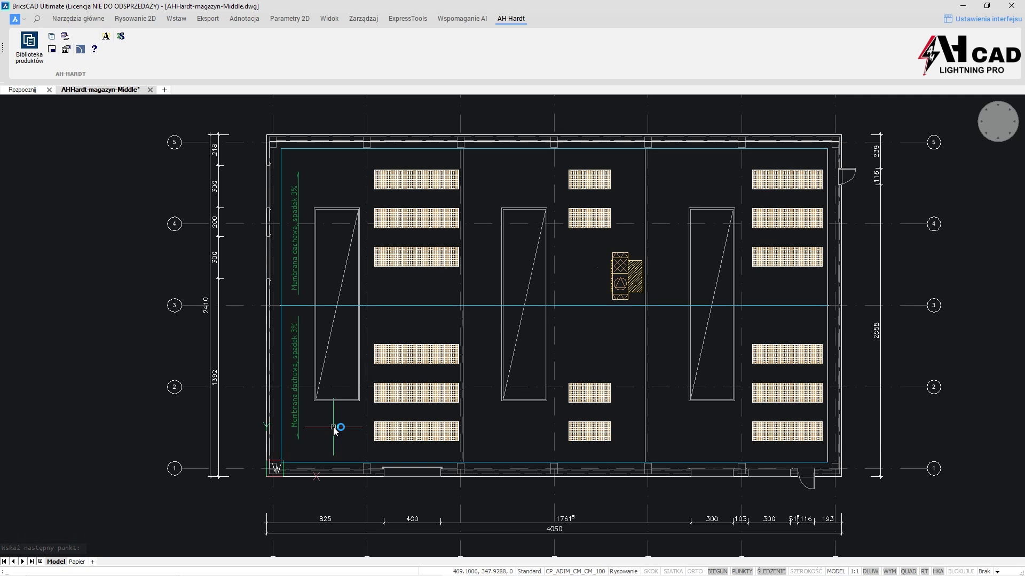
text(MATCHPROP)
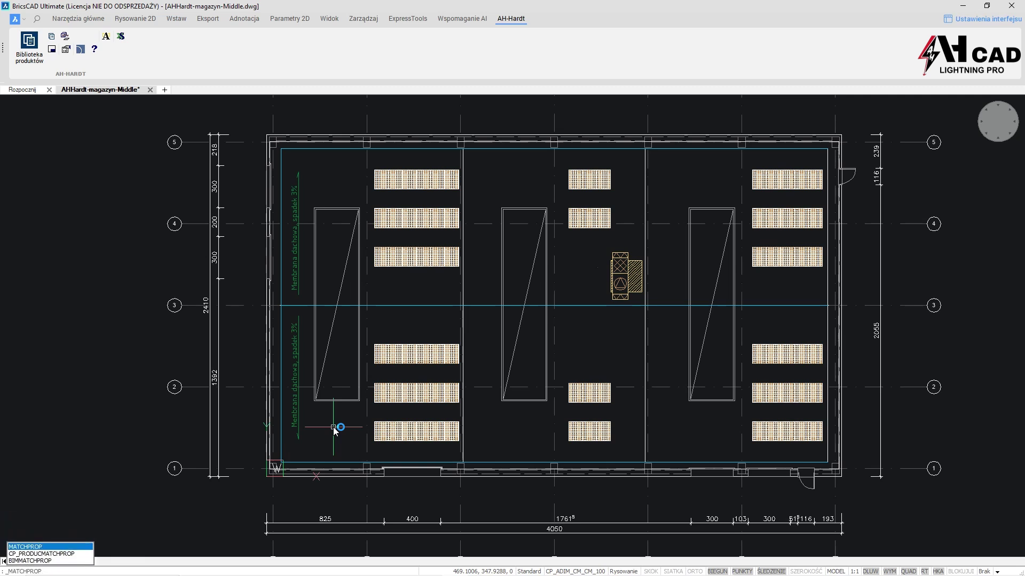
key(Return)
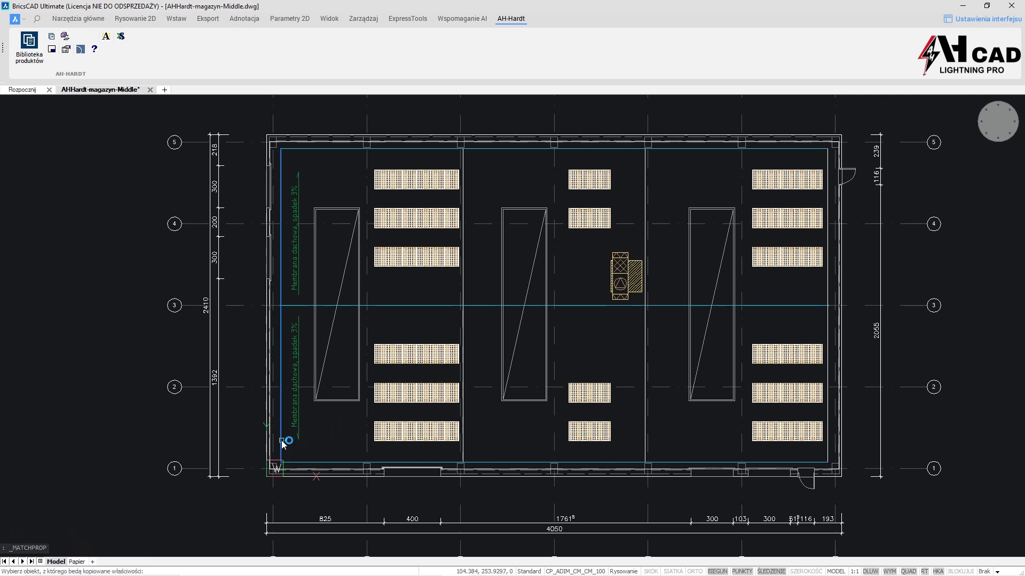
click(281, 441)
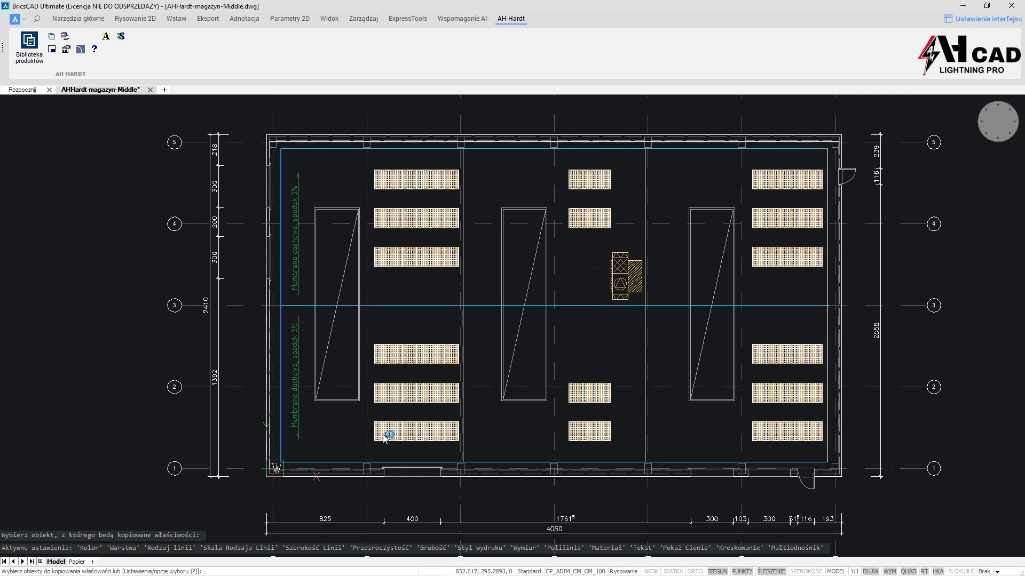
click(464, 429)
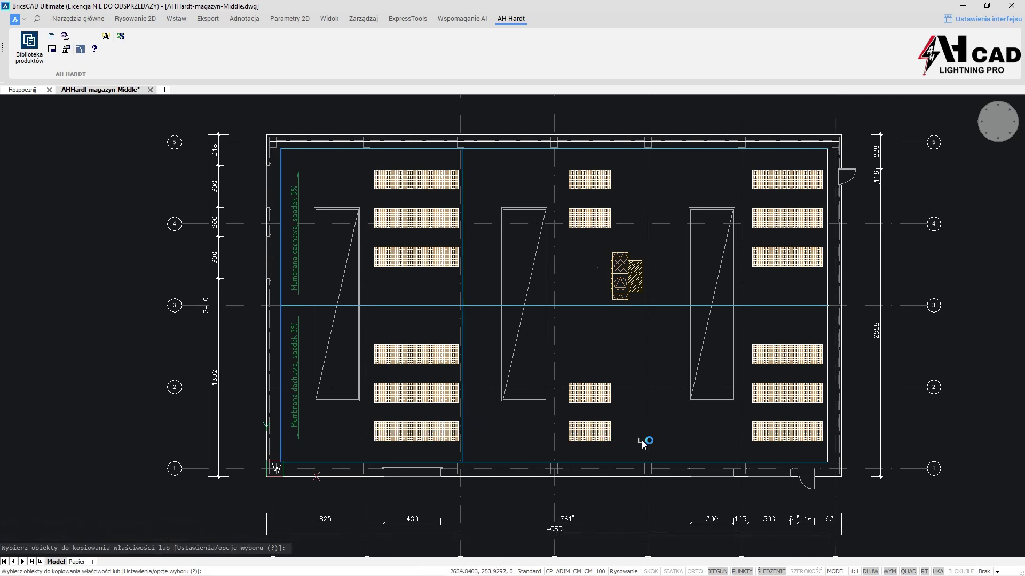
click(644, 441)
click(829, 435)
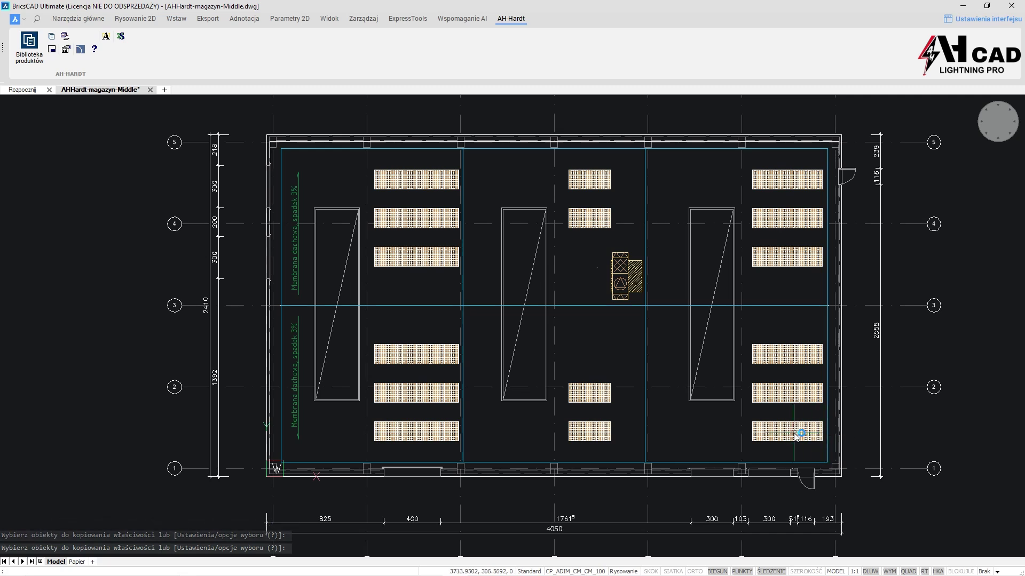
Select the 30x4mm /OG/ foundation earthing strip in the library's earthing category
click(51, 38)
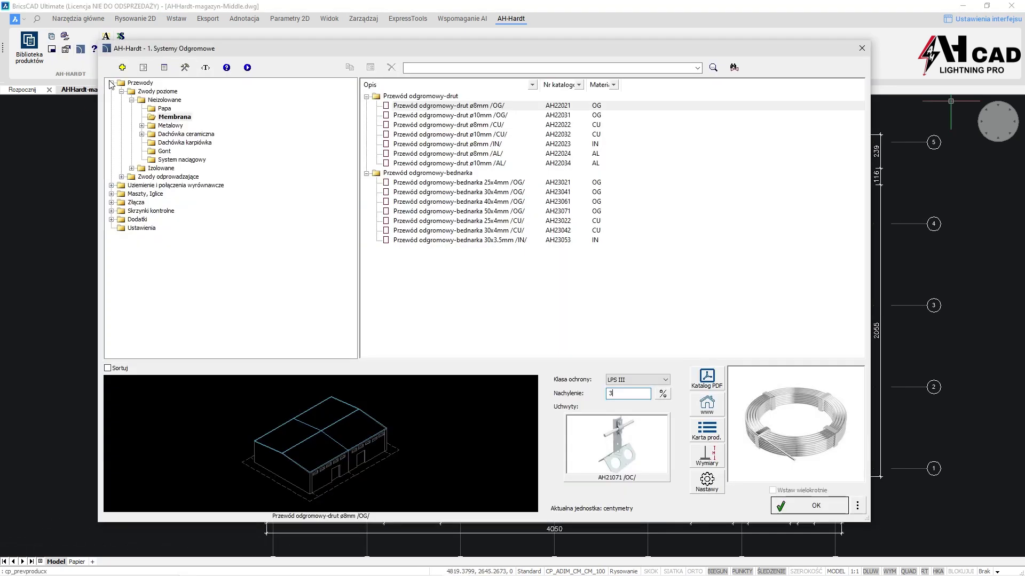
click(111, 83)
click(112, 92)
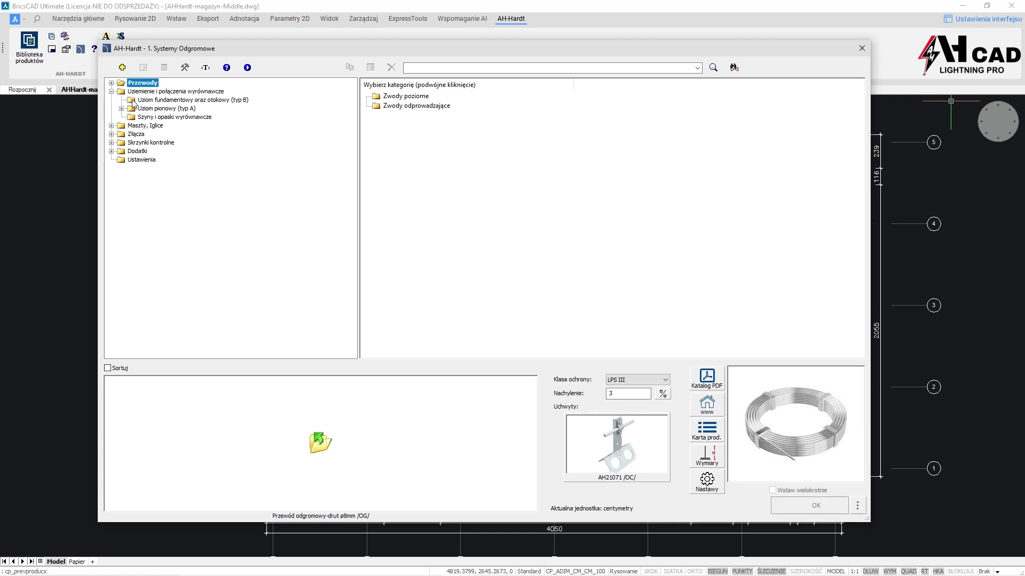
click(154, 100)
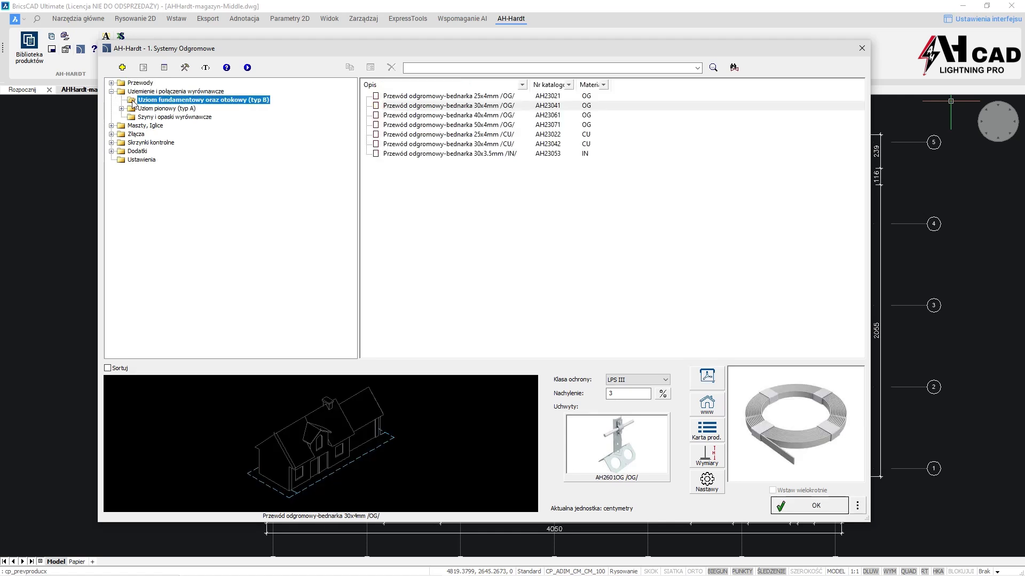
click(401, 109)
Give the strip slope 0, AH2601OG holders, and left placement with offset 10
drag(617, 393, 598, 393)
text(0)
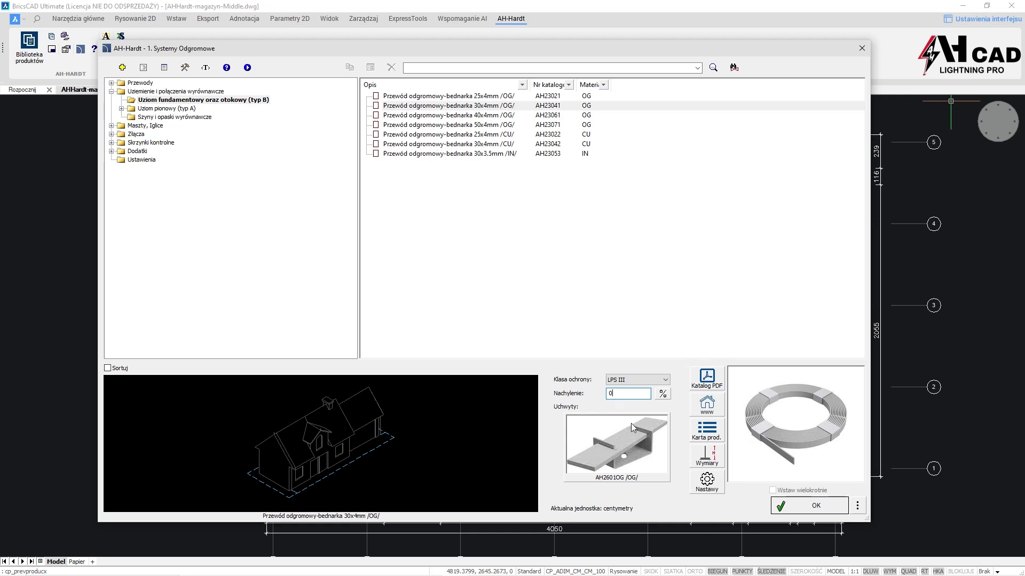
click(642, 446)
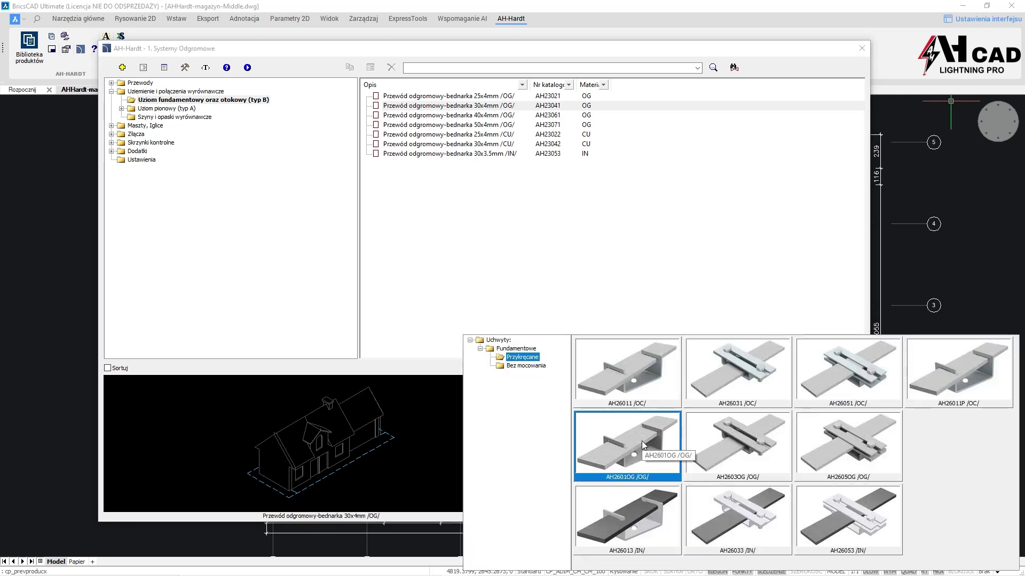
click(642, 445)
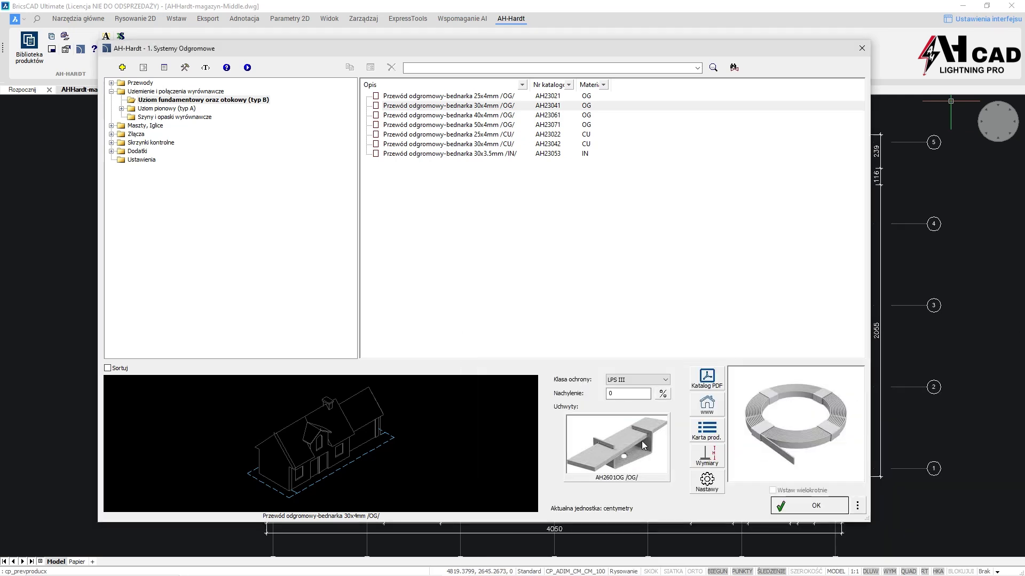
click(797, 510)
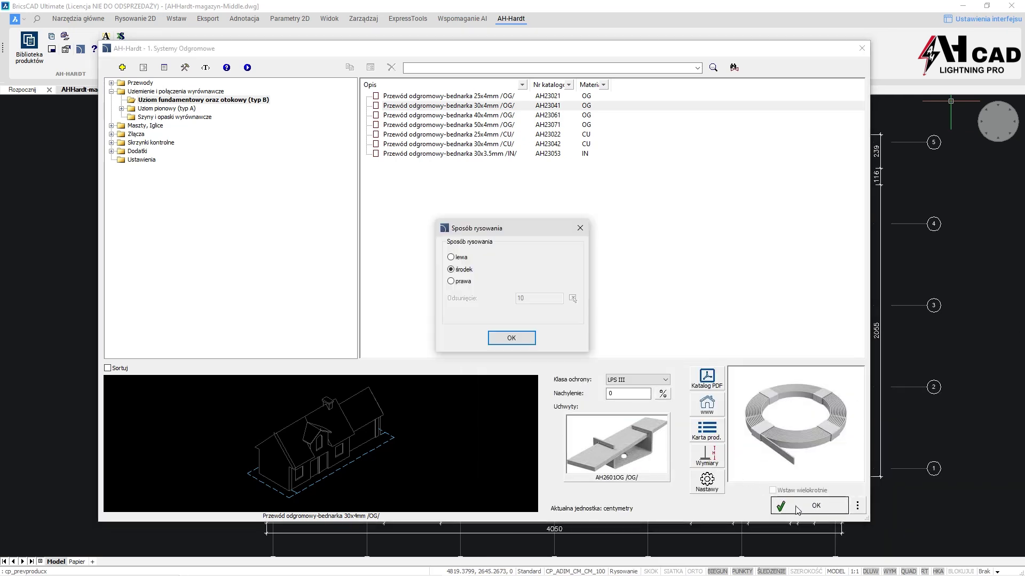
click(451, 257)
click(533, 298)
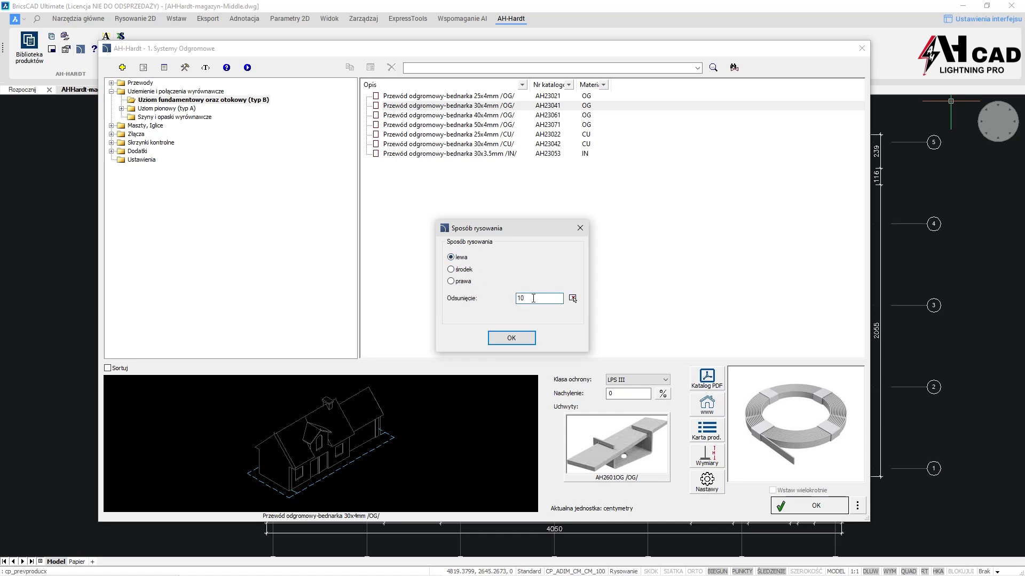
text(0)
Draw the earthing strip through all four outer wall corners, closing back at the lower-left
click(519, 339)
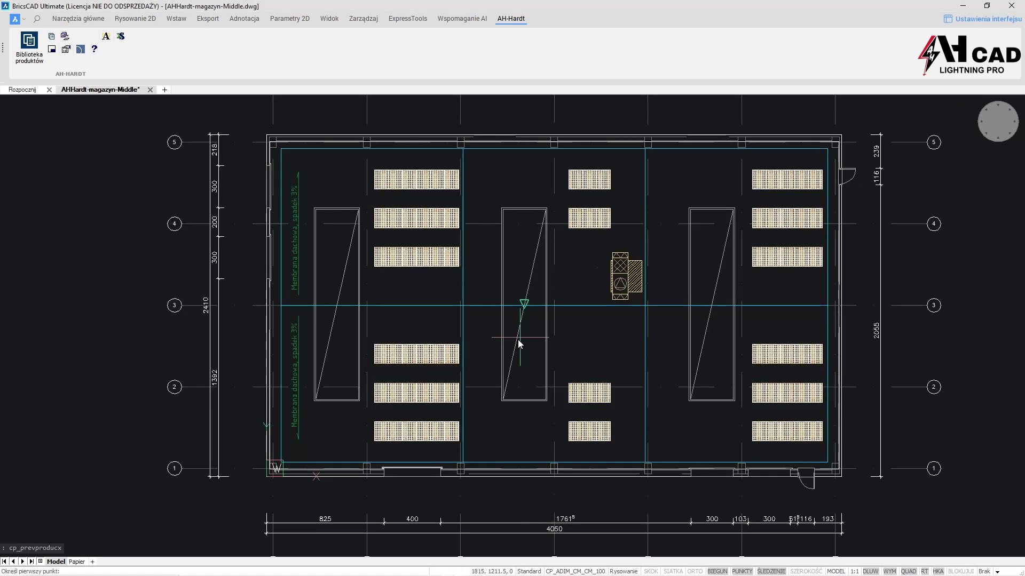
click(268, 477)
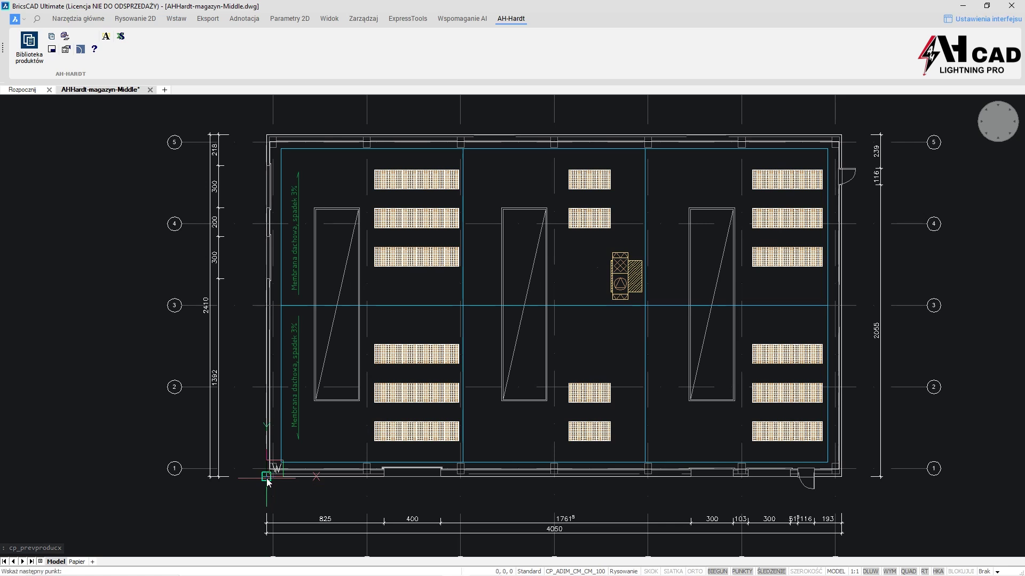
click(841, 477)
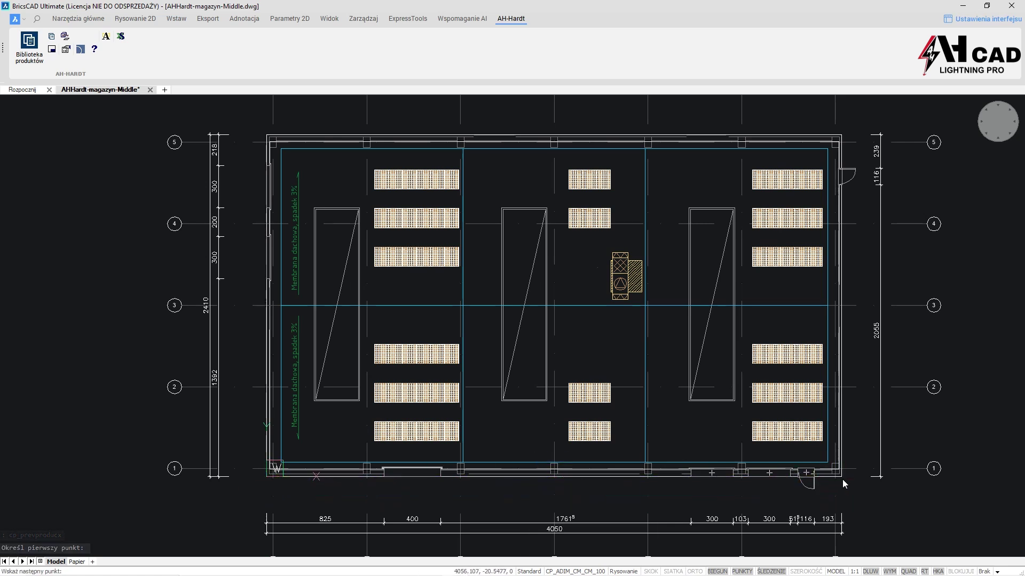
click(842, 136)
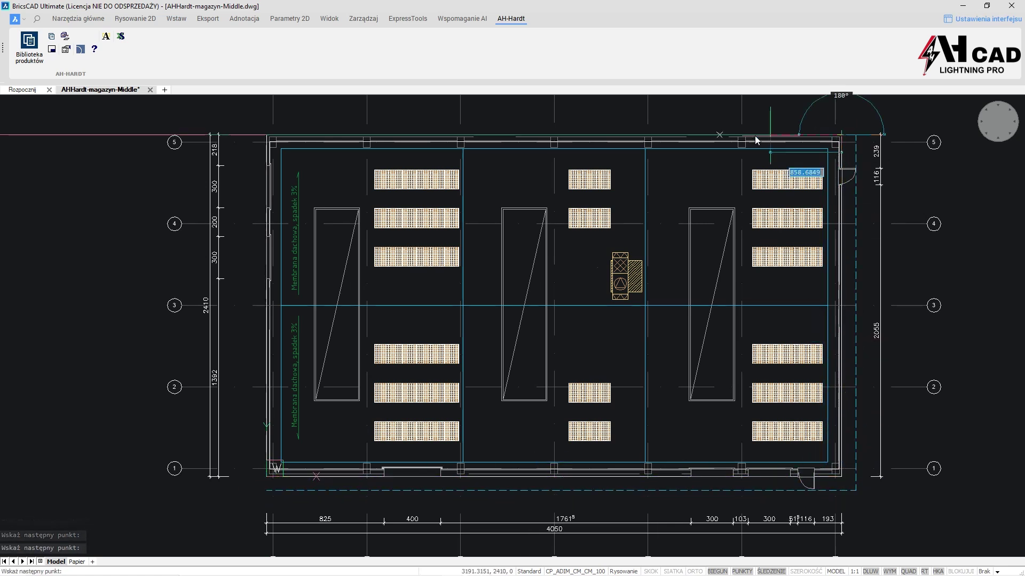
click(267, 136)
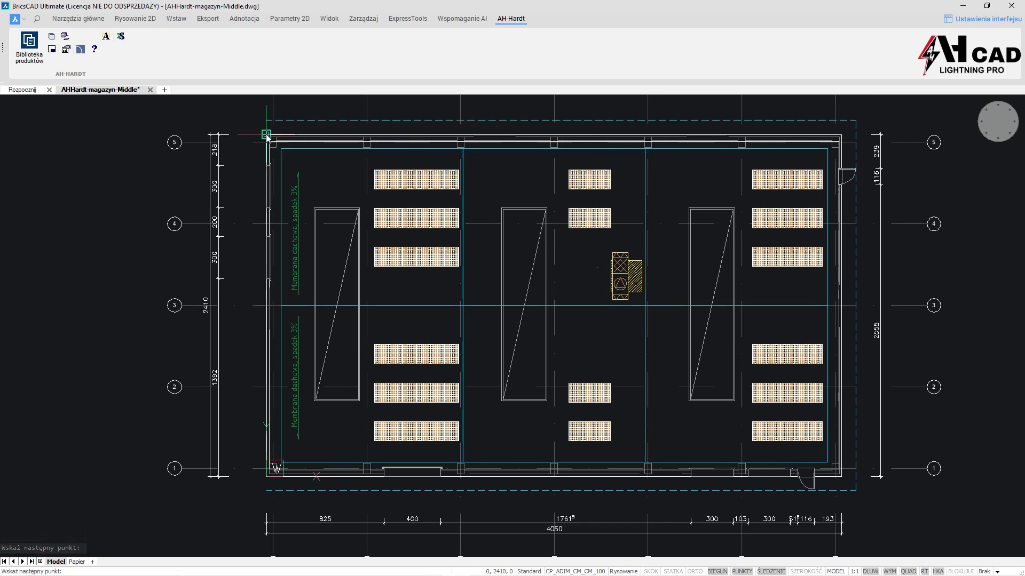
click(267, 478)
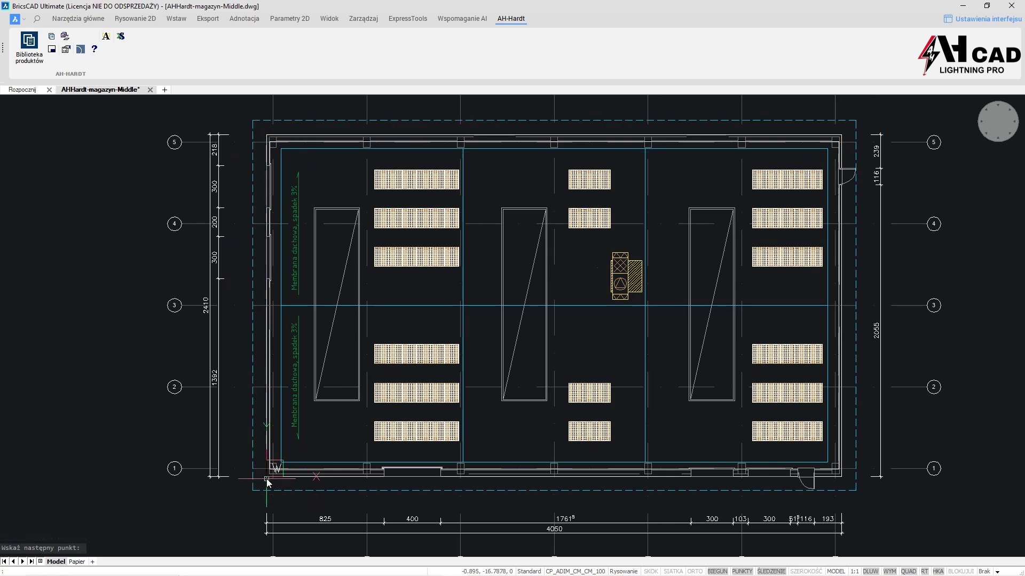
Zoom to the lower-left corner and draw a line from the cyan roof corner to the strip
text(zoom)
key(Return)
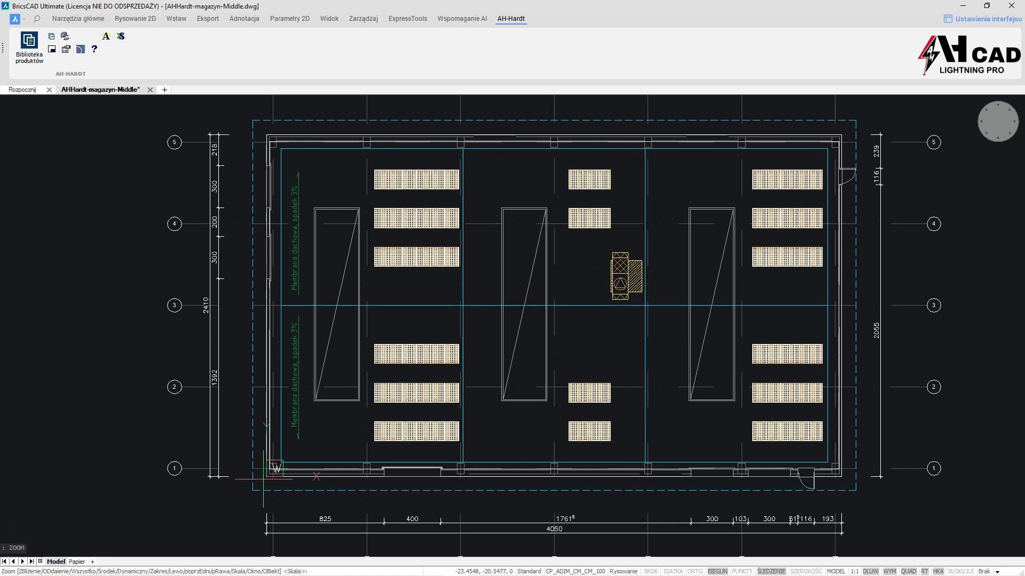
click(224, 445)
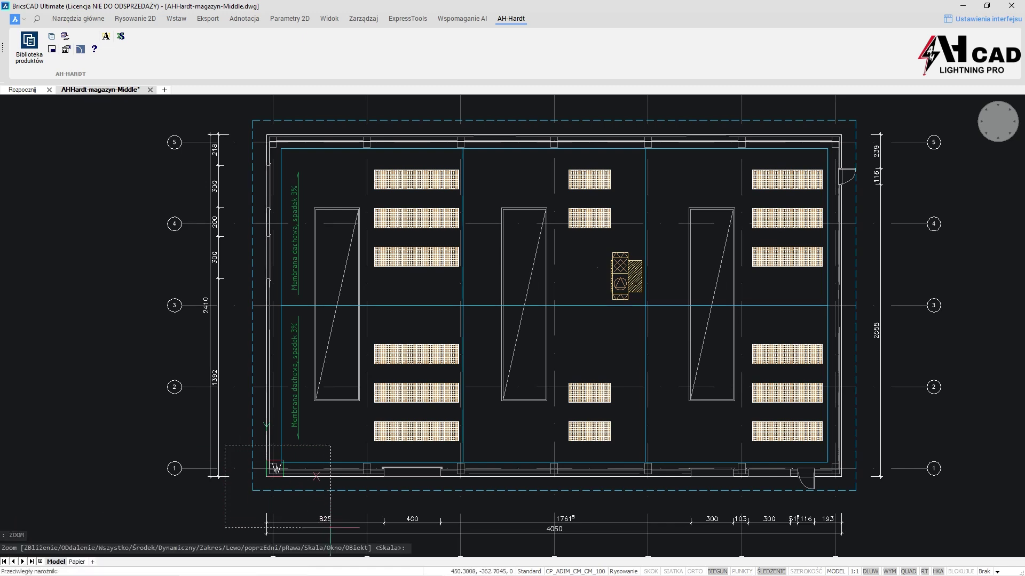
click(334, 538)
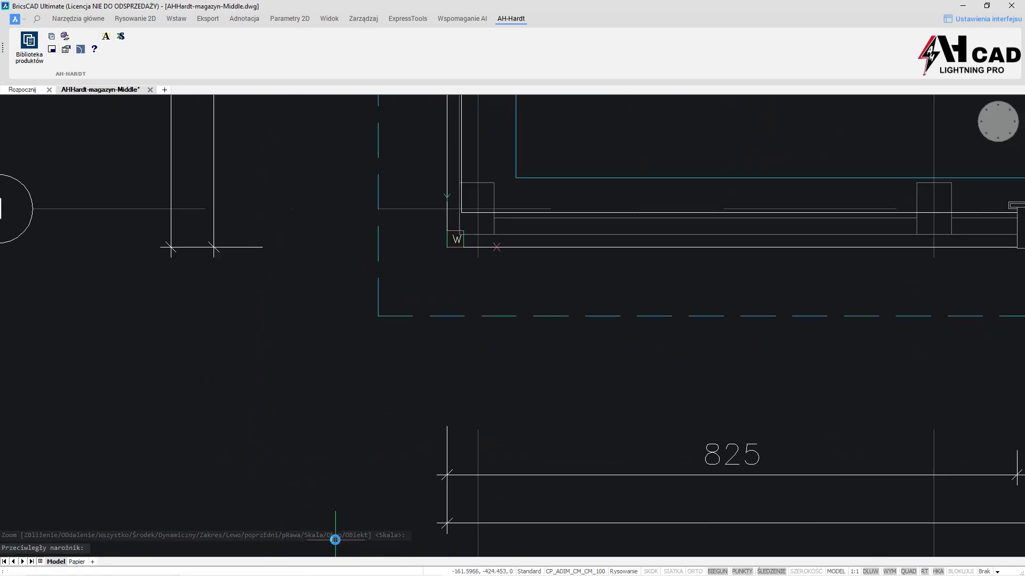
text(ne)
key(Return)
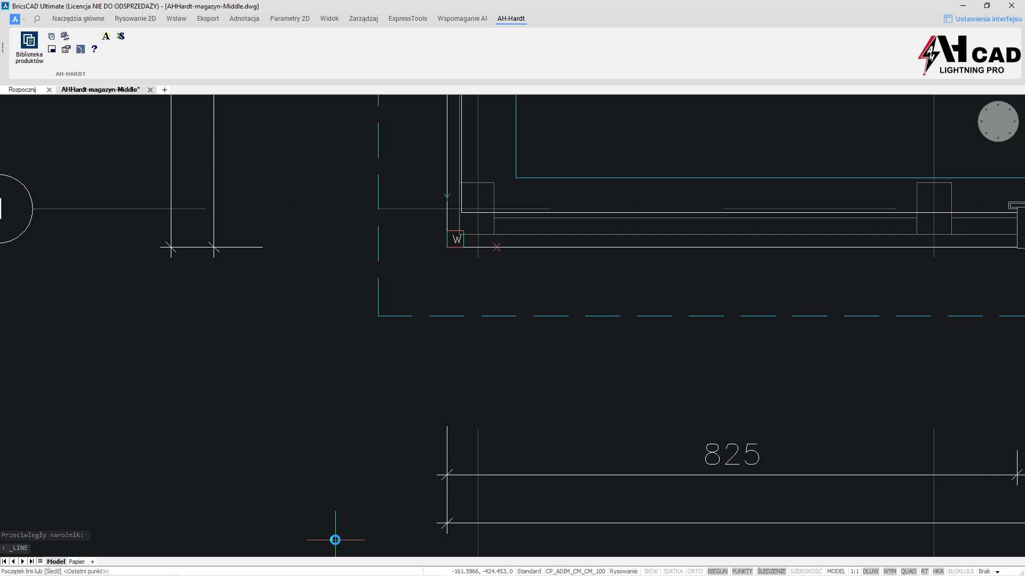
click(515, 178)
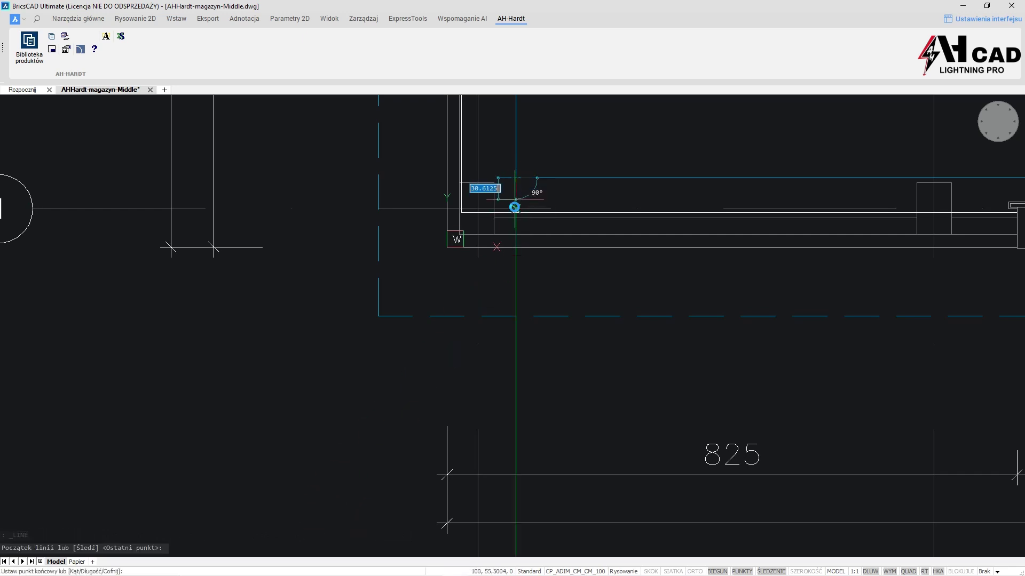
click(513, 316)
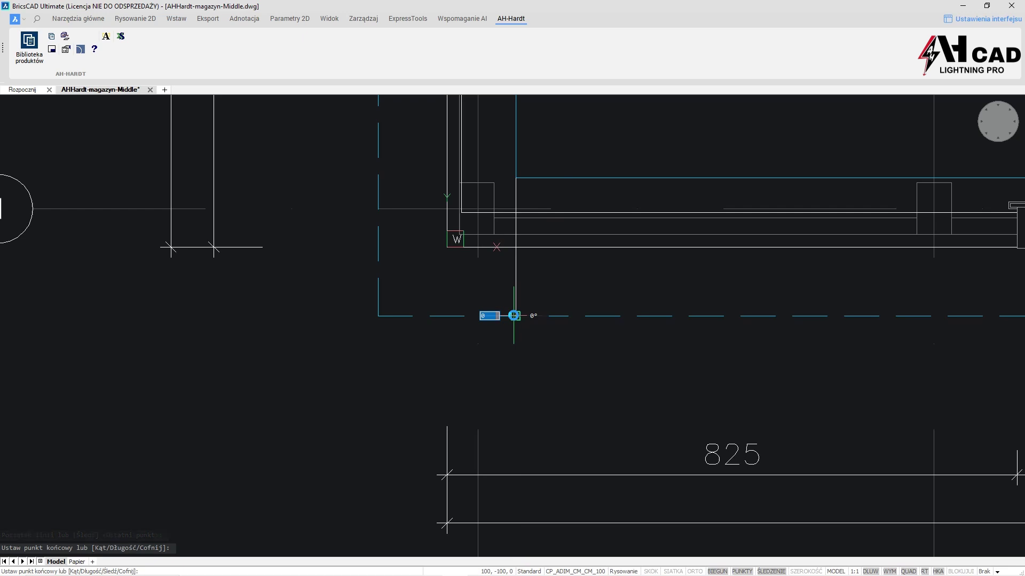
click(513, 316)
key(Escape)
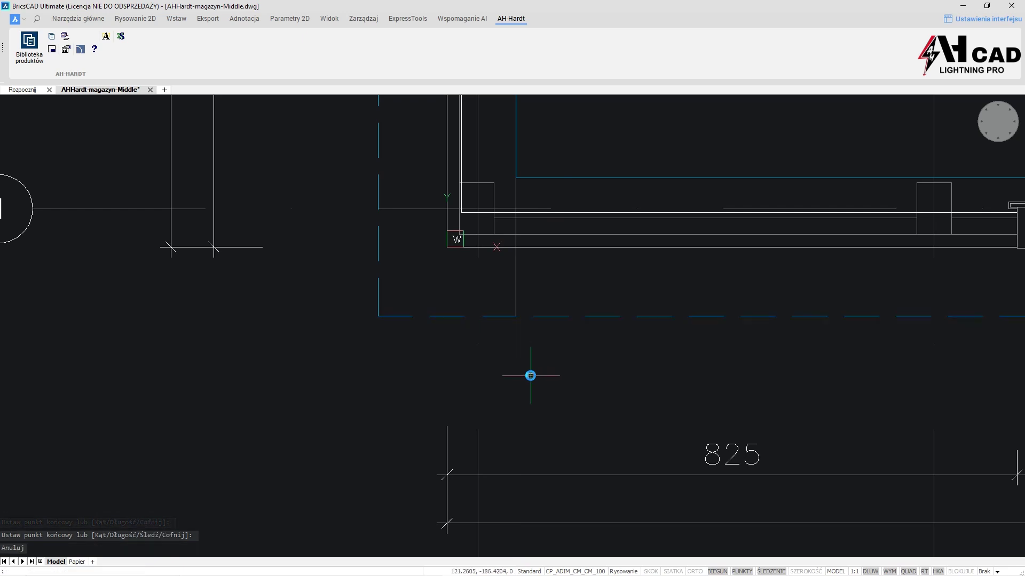
Place an unlabelled ø18x1500mm /IN/ stainless earth rod, quantity 3, unrotated at the line's bottom
click(53, 44)
click(121, 108)
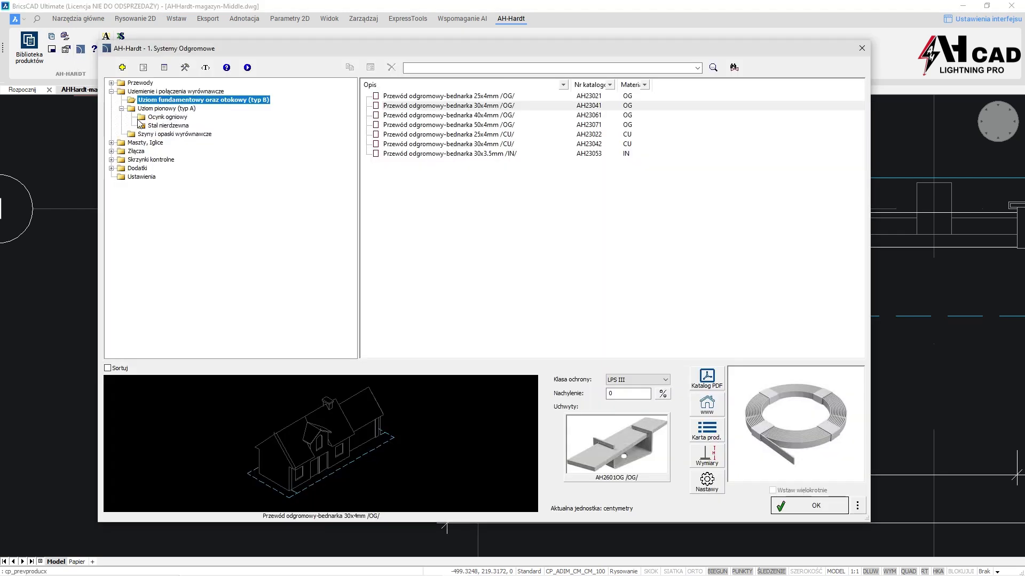
click(142, 125)
click(393, 98)
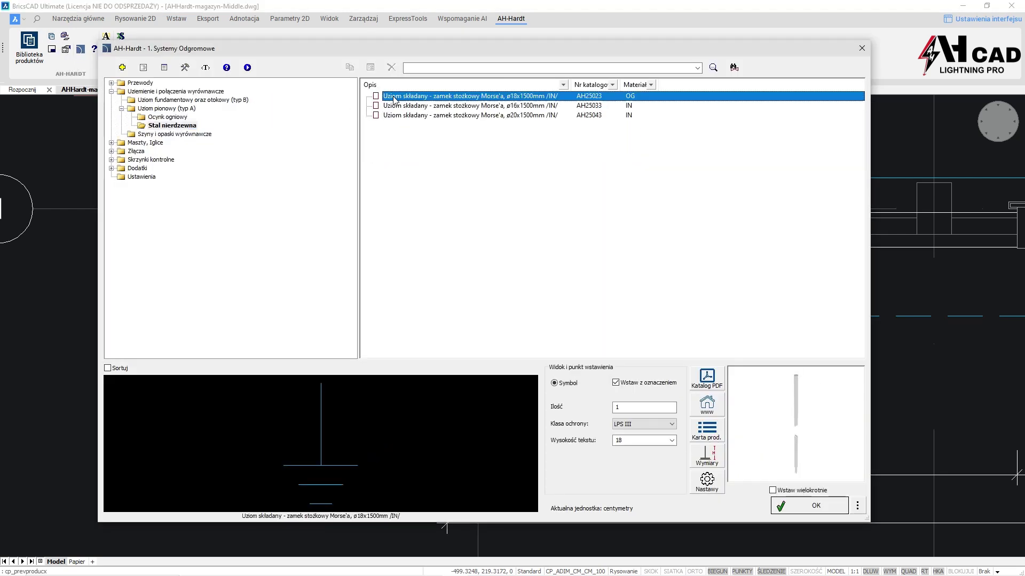
click(615, 383)
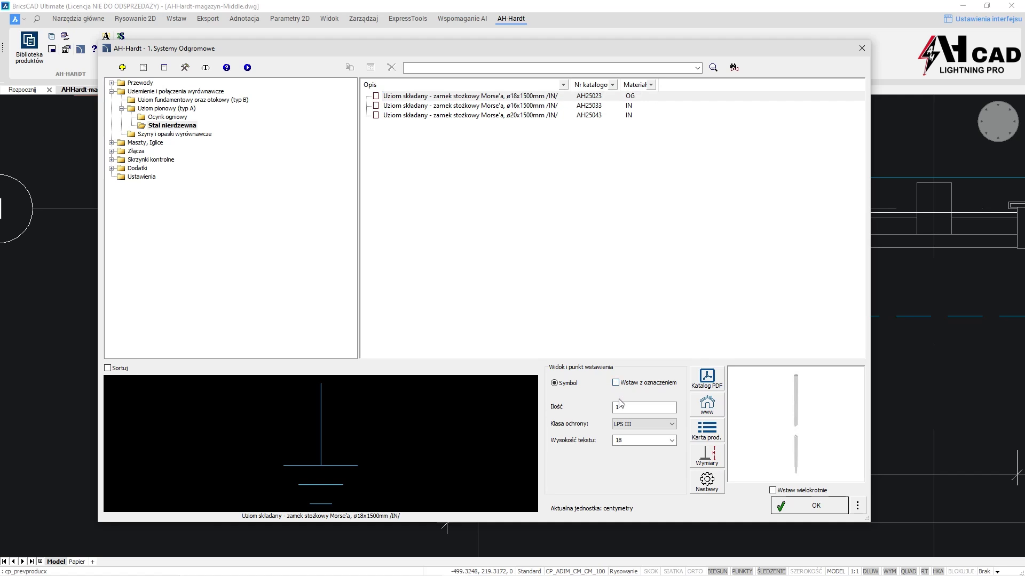
key(Tab)
click(789, 513)
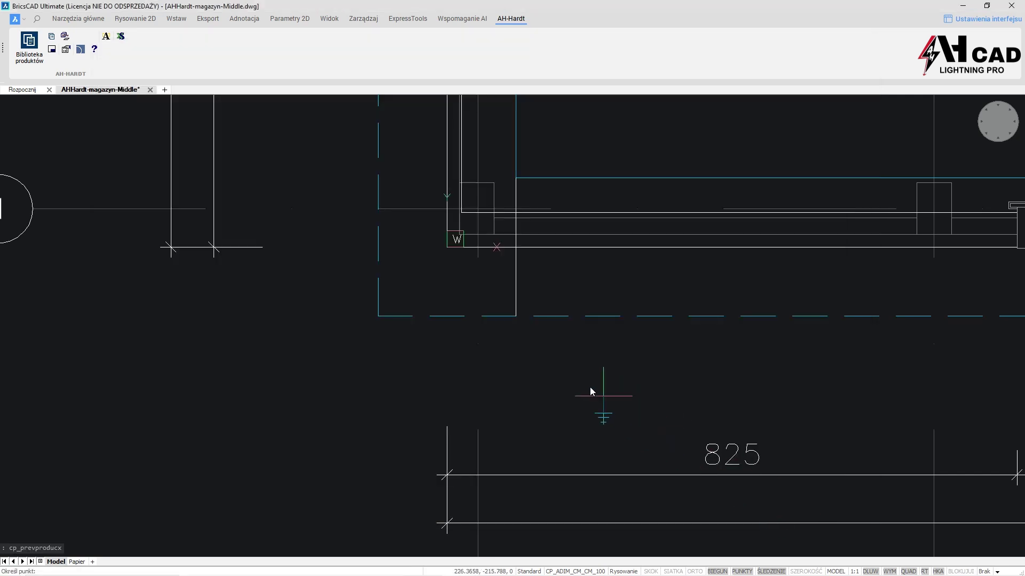
click(516, 318)
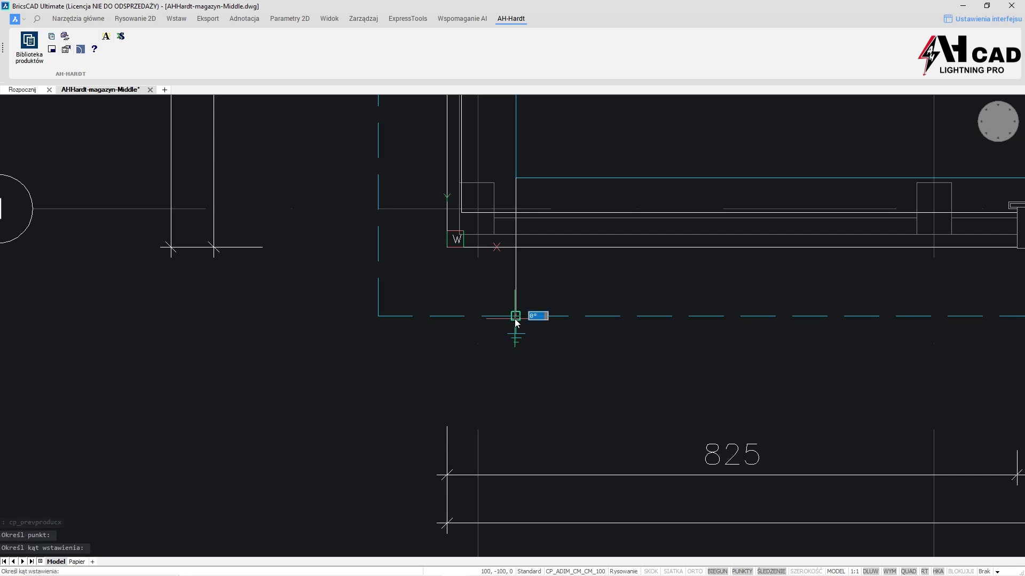
key(Return)
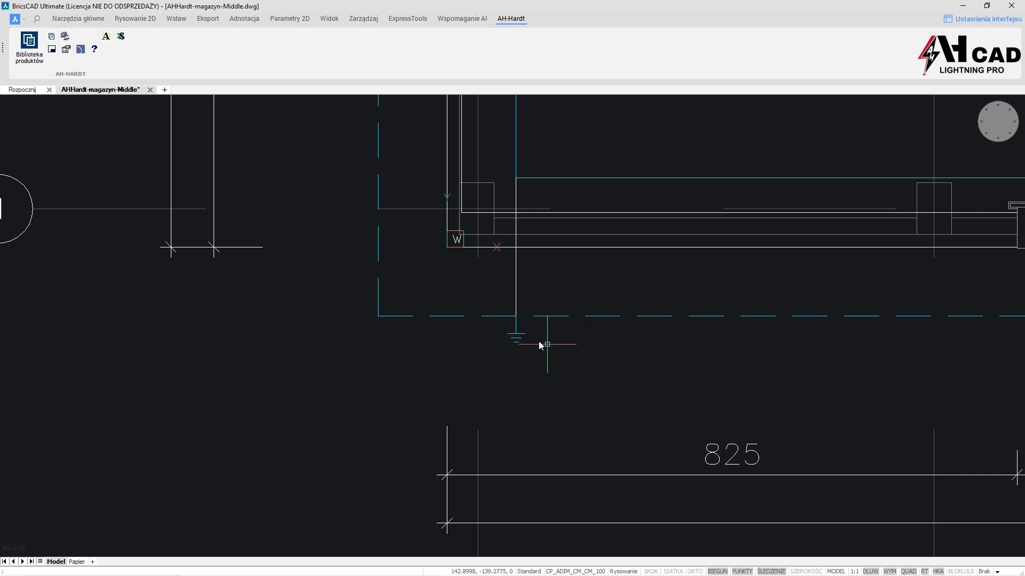
Select the ø8mm /OG/ down-conductor wire for sheet-metal façades in the library
click(53, 38)
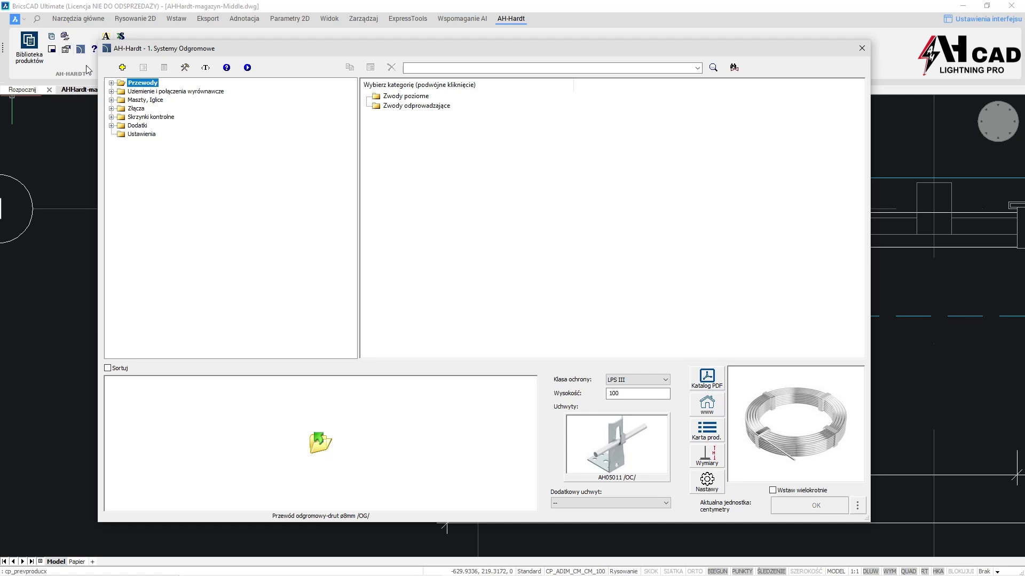
click(111, 84)
click(122, 101)
click(132, 109)
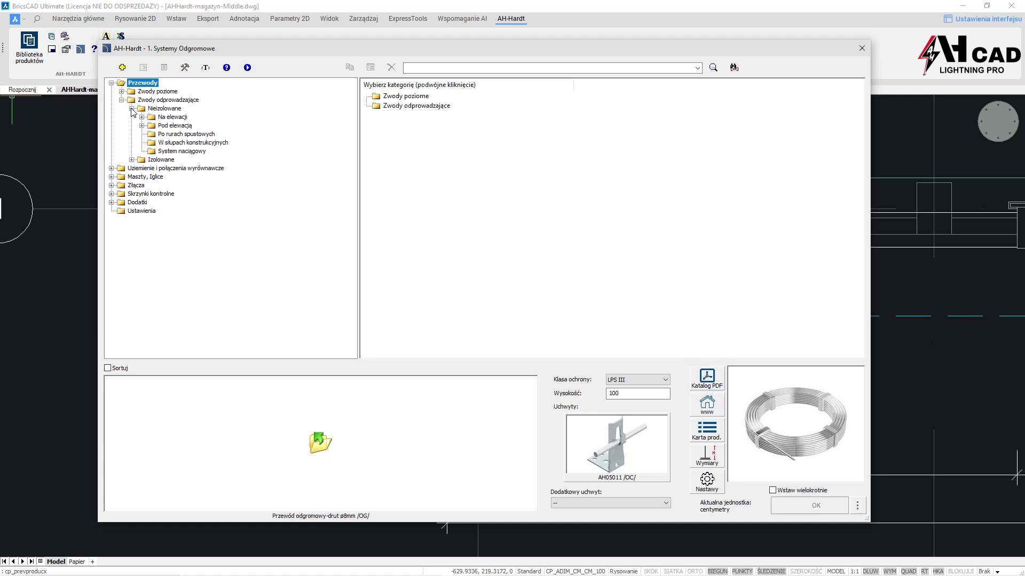
click(142, 118)
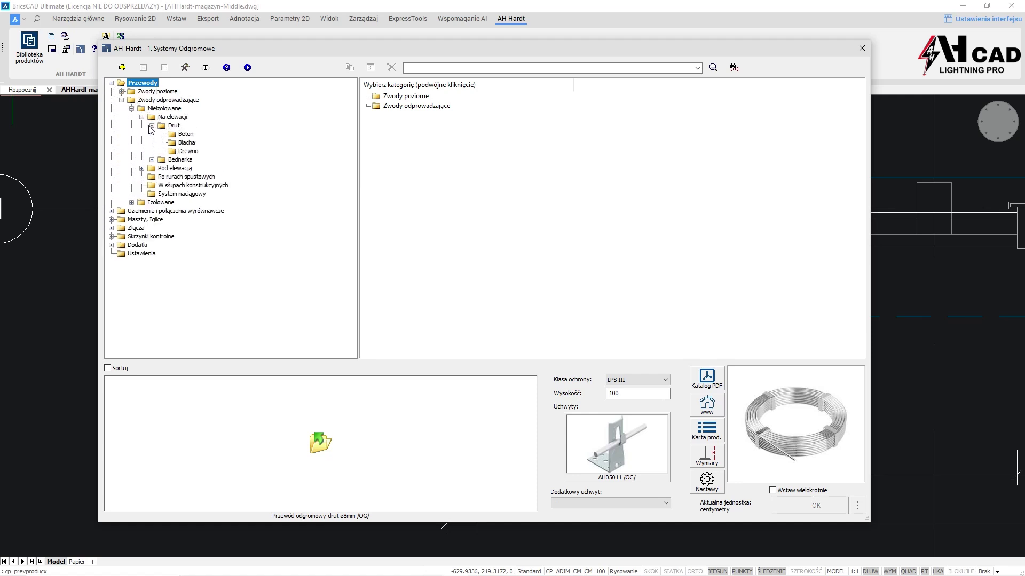
click(174, 147)
click(395, 99)
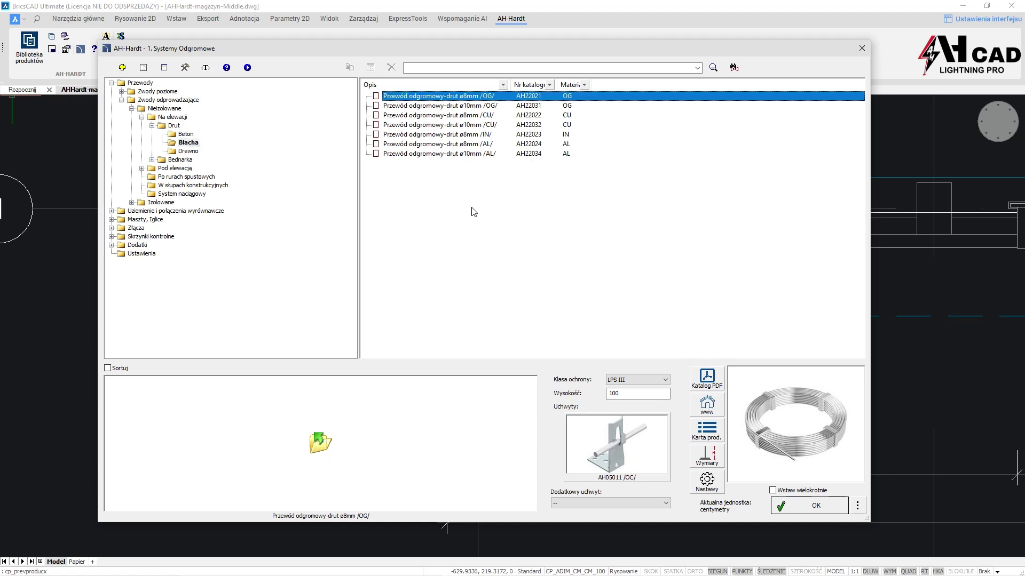
Set height 1500 with AH020003IN and AH1001OG holders, and place it on the vertical line
double_click(623, 395)
text(15)
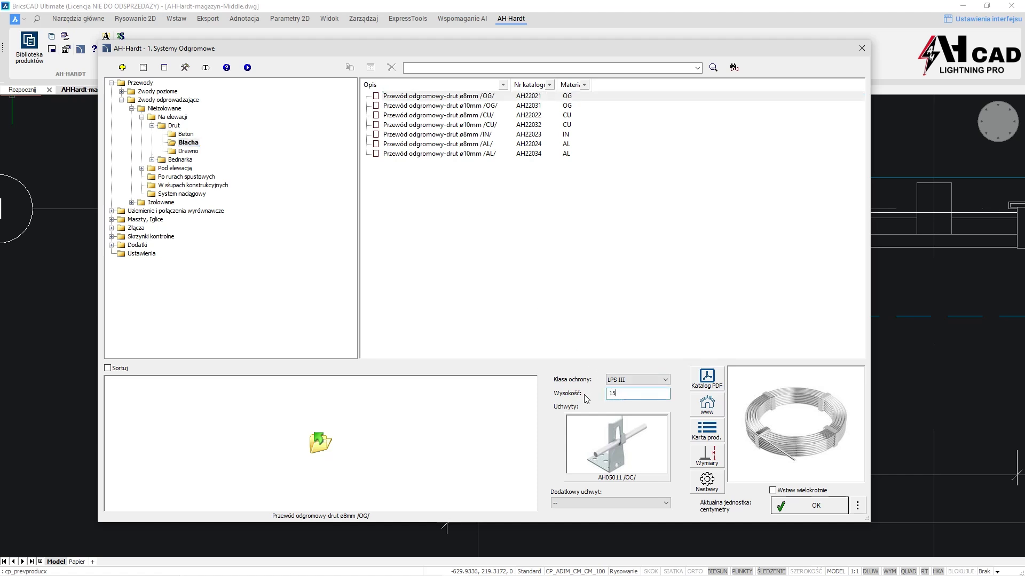
click(601, 444)
click(503, 392)
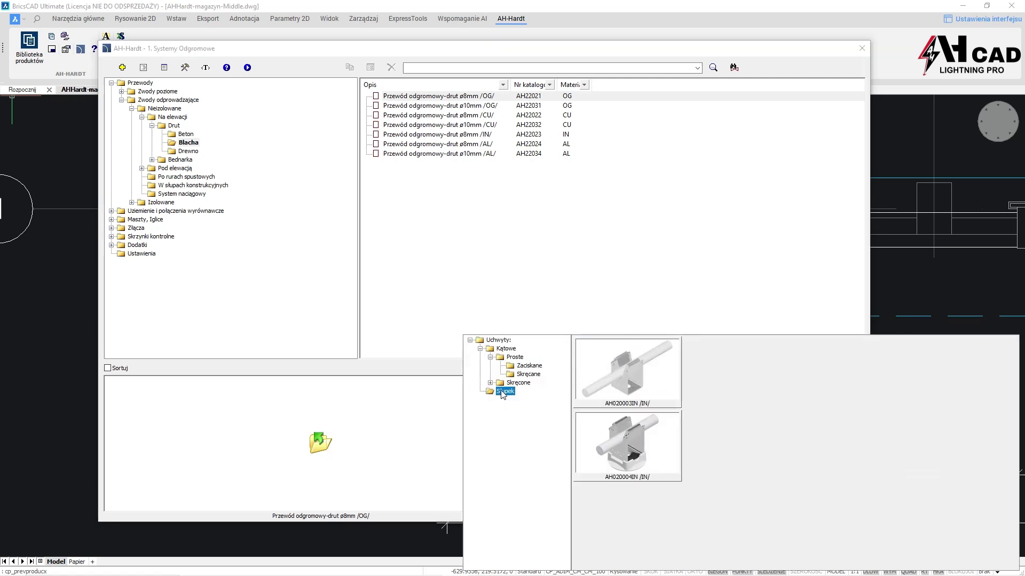
double_click(633, 369)
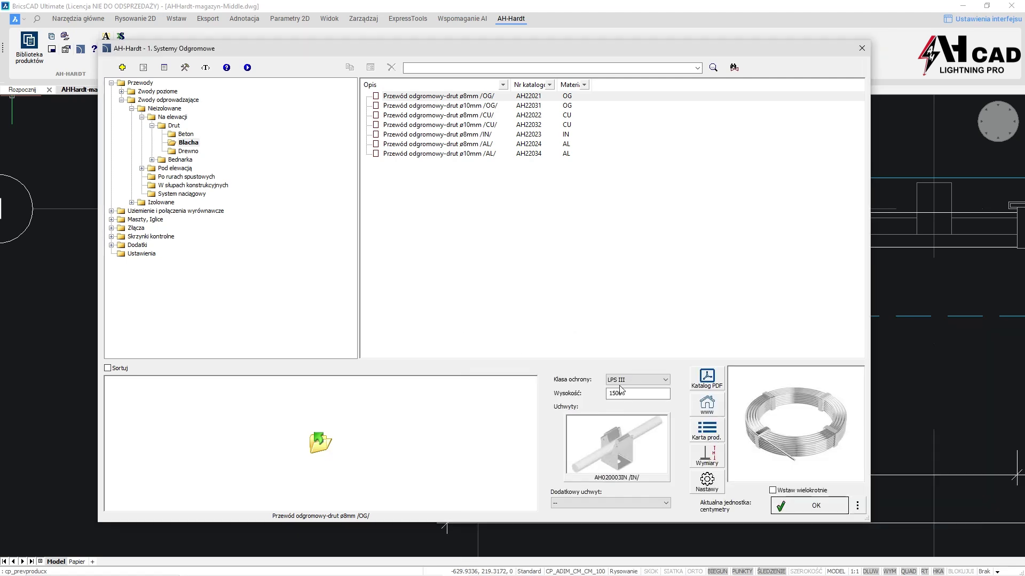
click(601, 504)
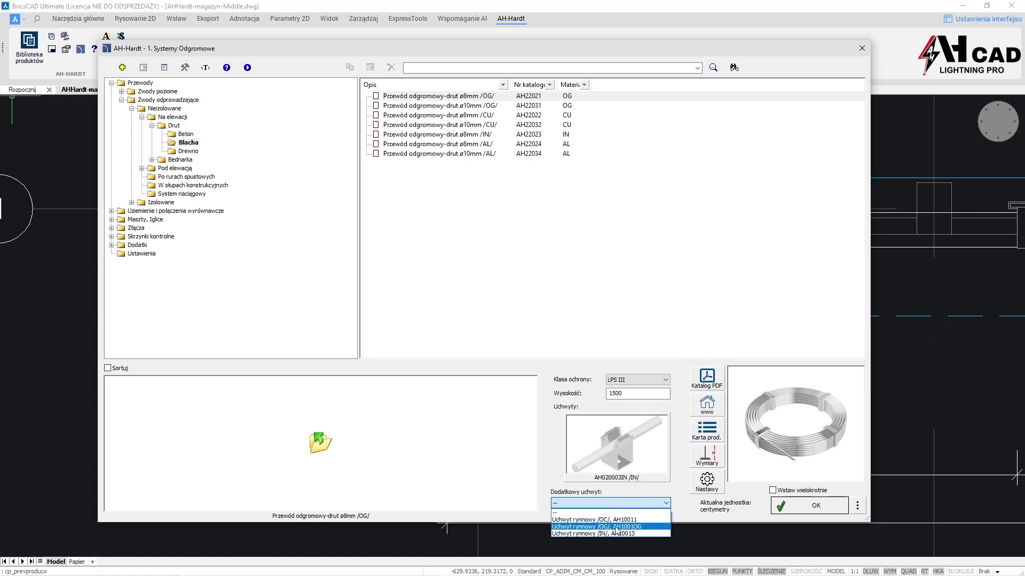
click(617, 527)
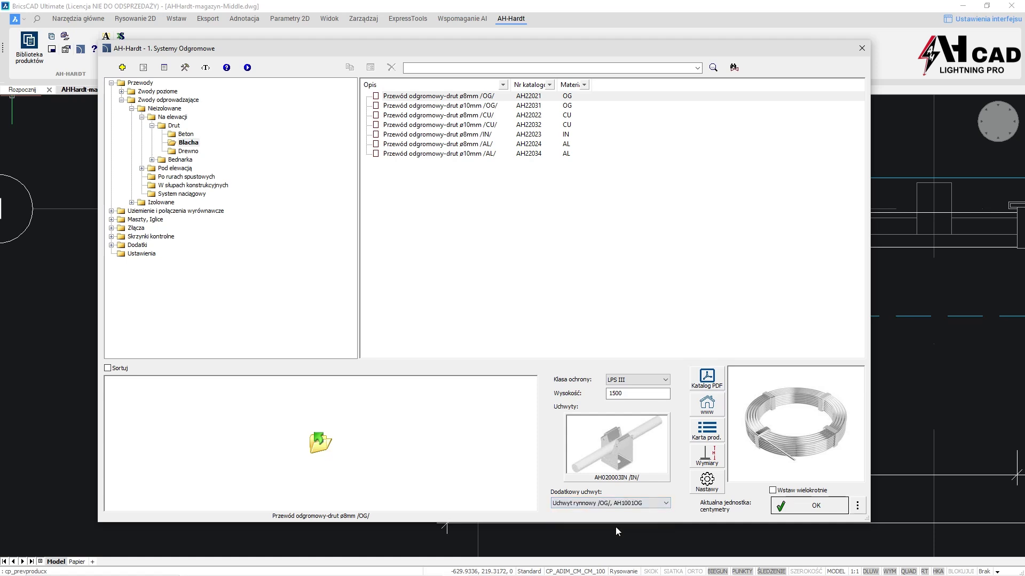
click(793, 508)
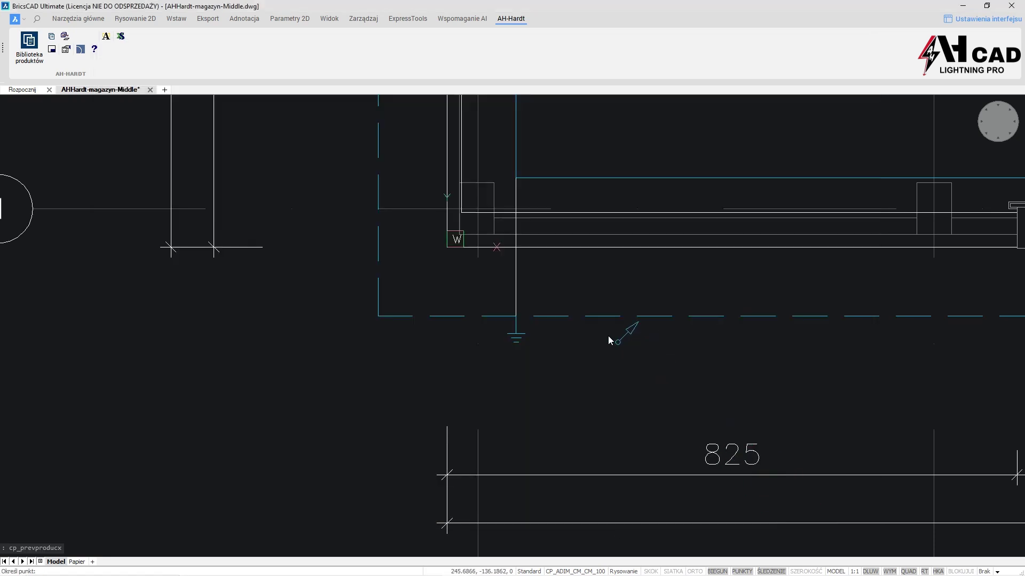
click(517, 259)
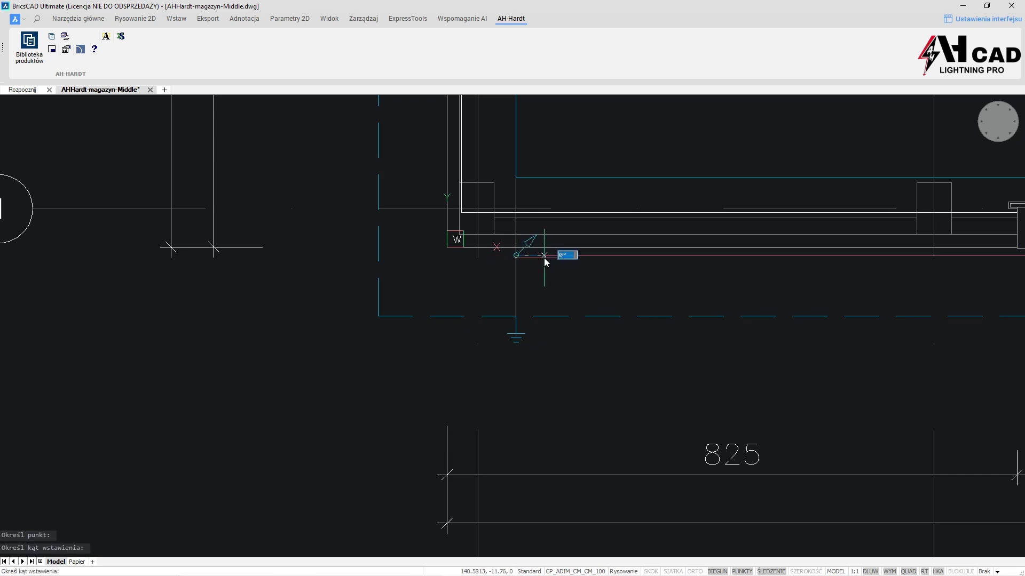
key(Escape)
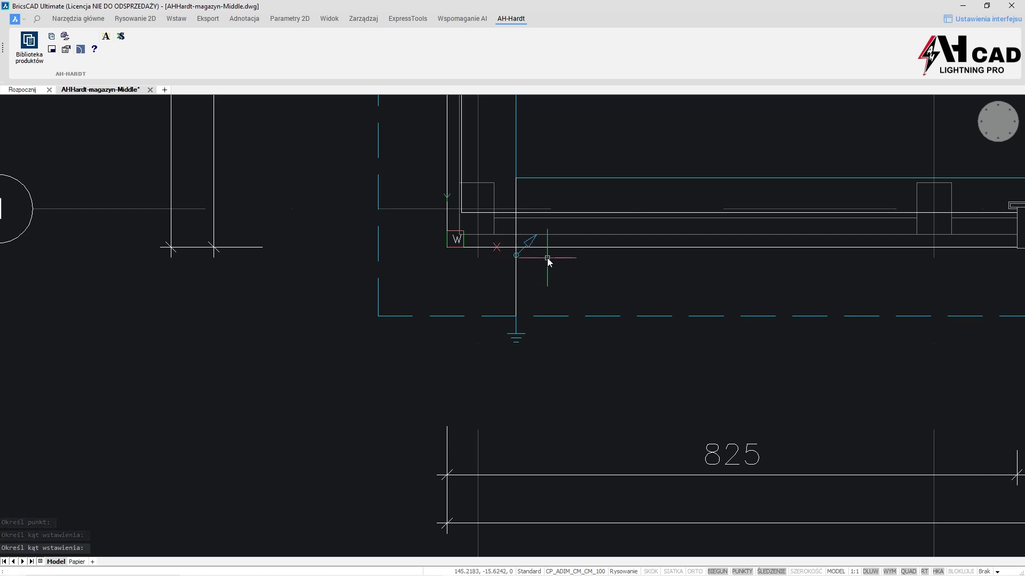
Search 'złącze kontrolne' and place the 50mm /OC/ test joint AH03091 unrotated on the vertical line
click(51, 38)
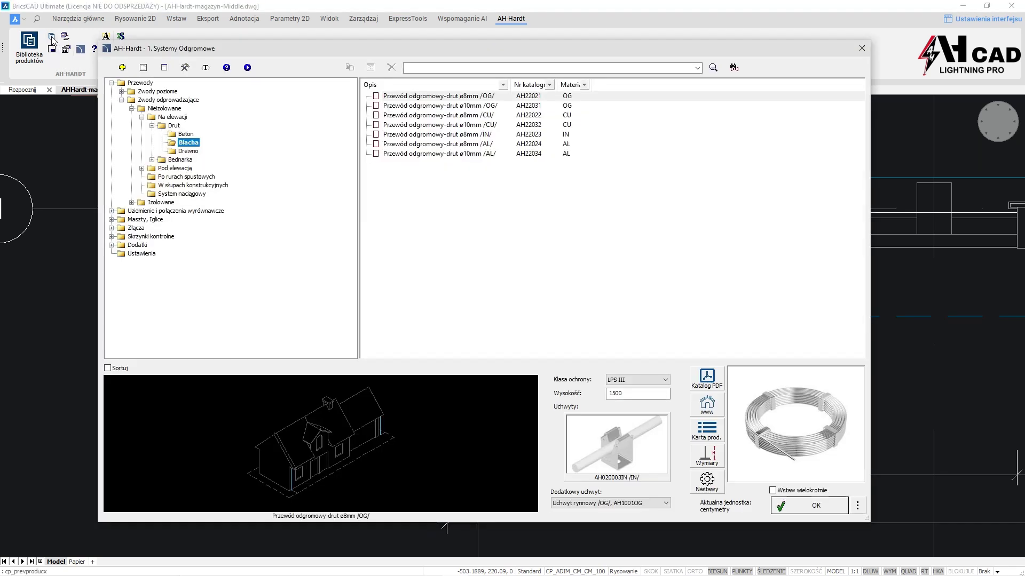
click(426, 68)
text(złącze kontrolne)
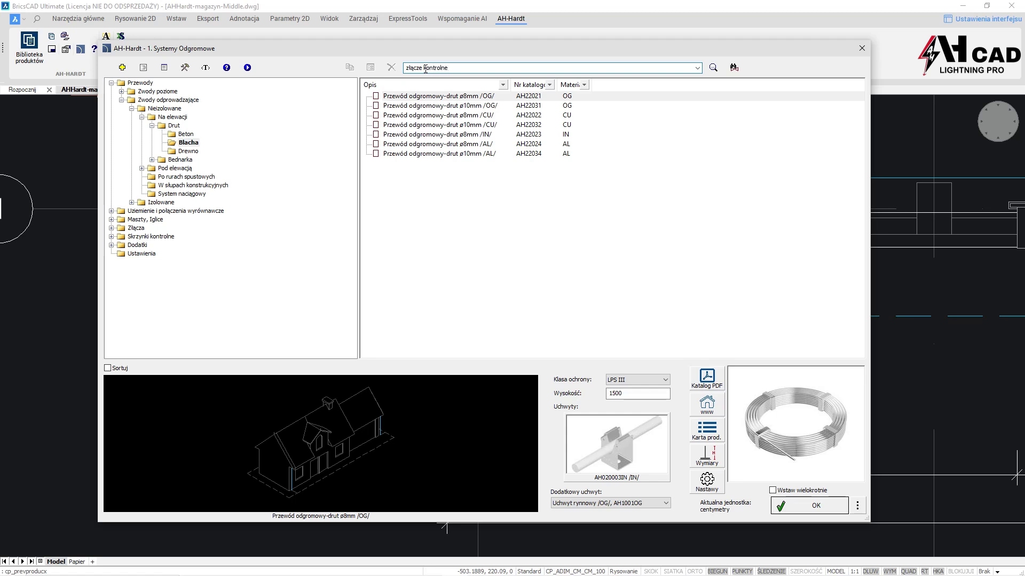
key(Return)
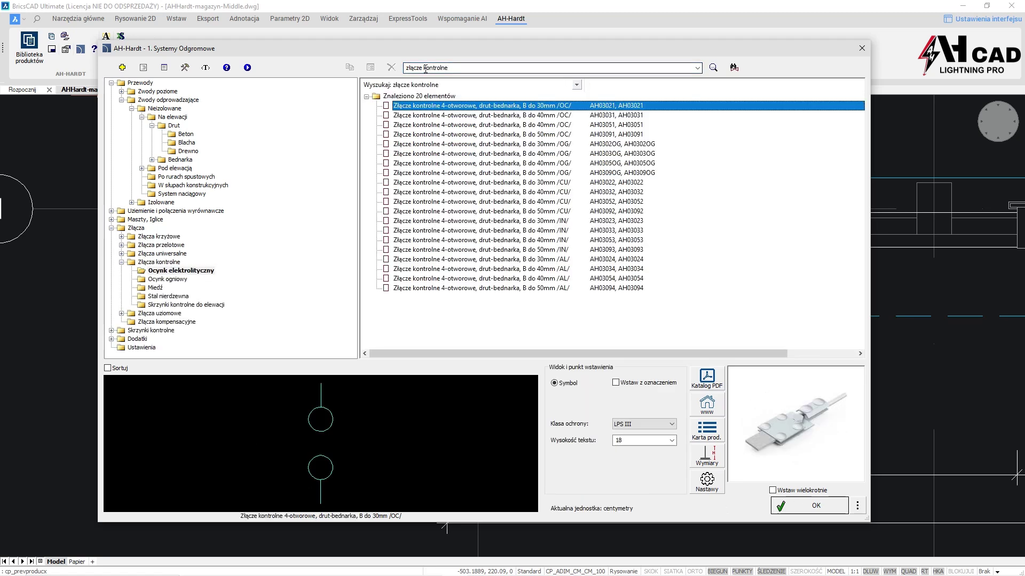
click(515, 135)
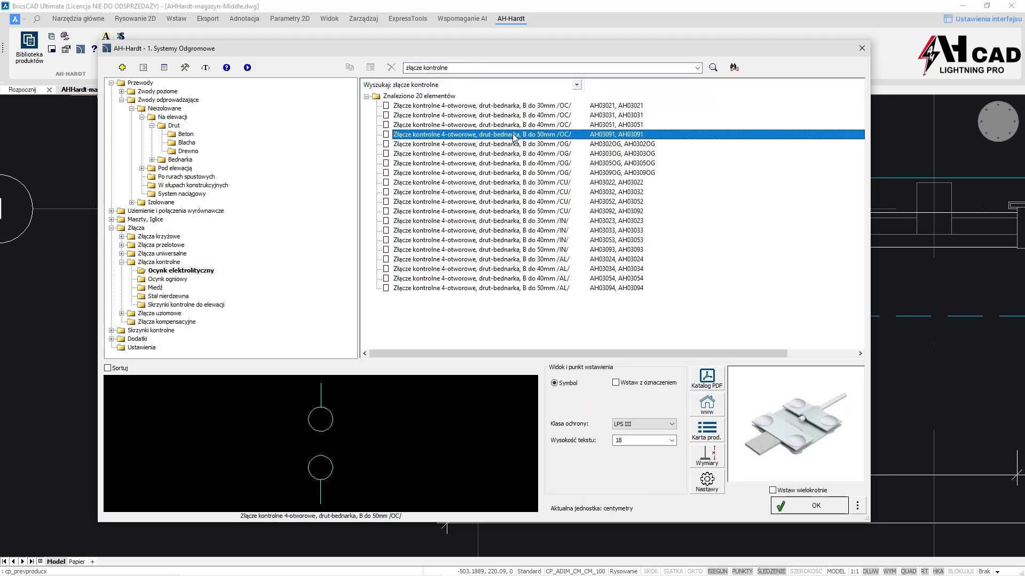
click(791, 510)
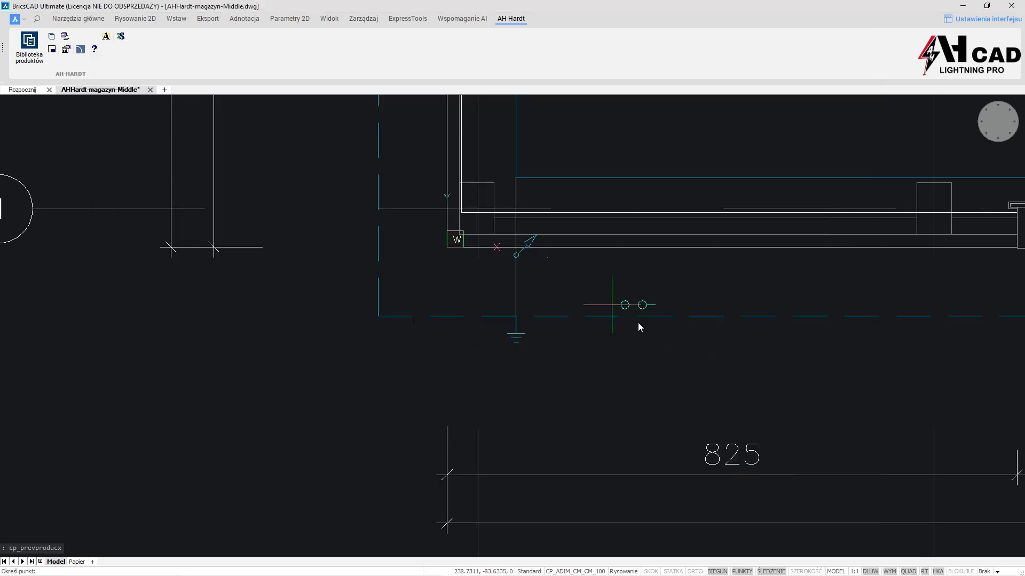
click(515, 275)
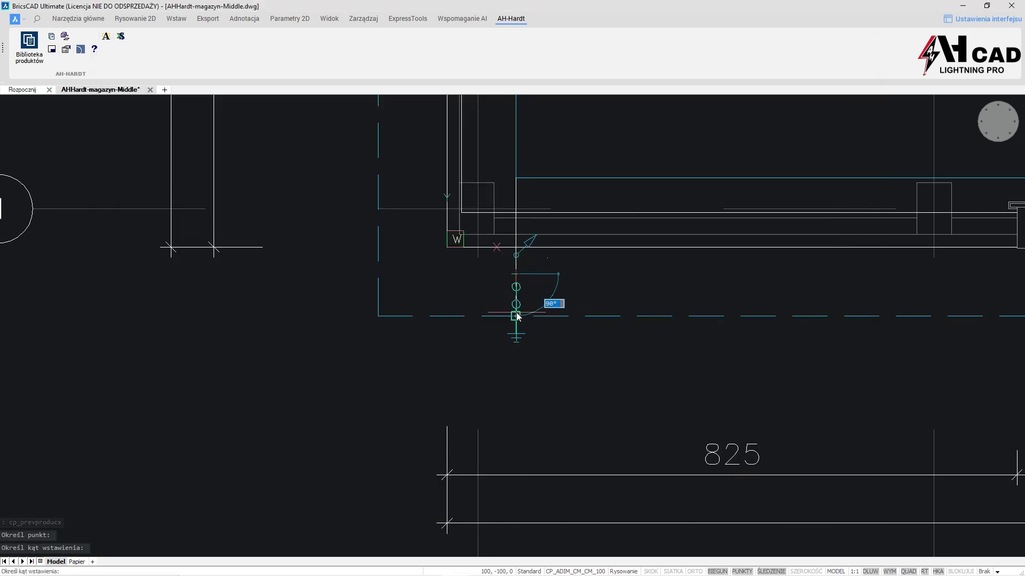
key(Escape)
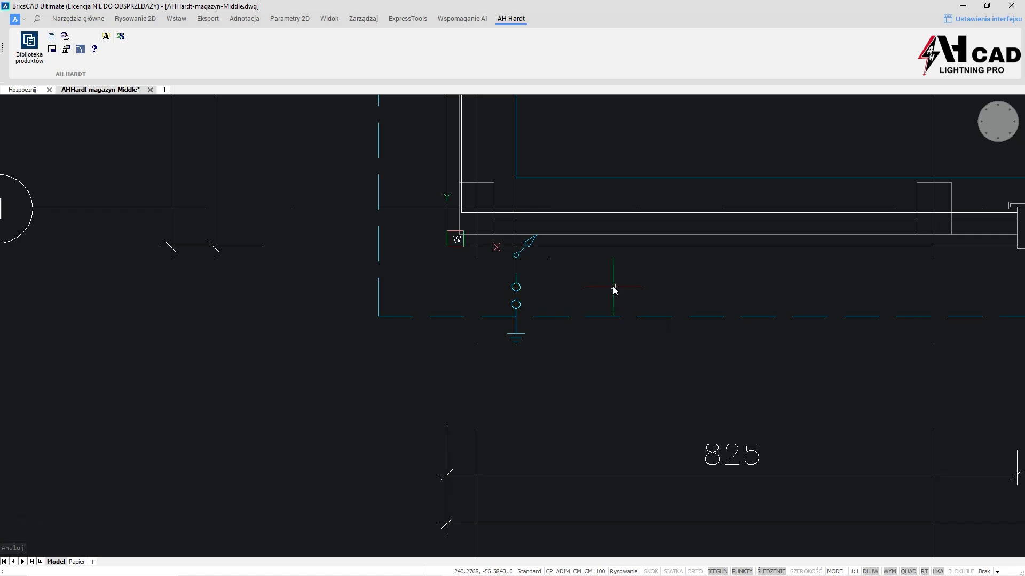
Select the white 150x150x100mm wall box AH30020B under façade control boxes
click(53, 40)
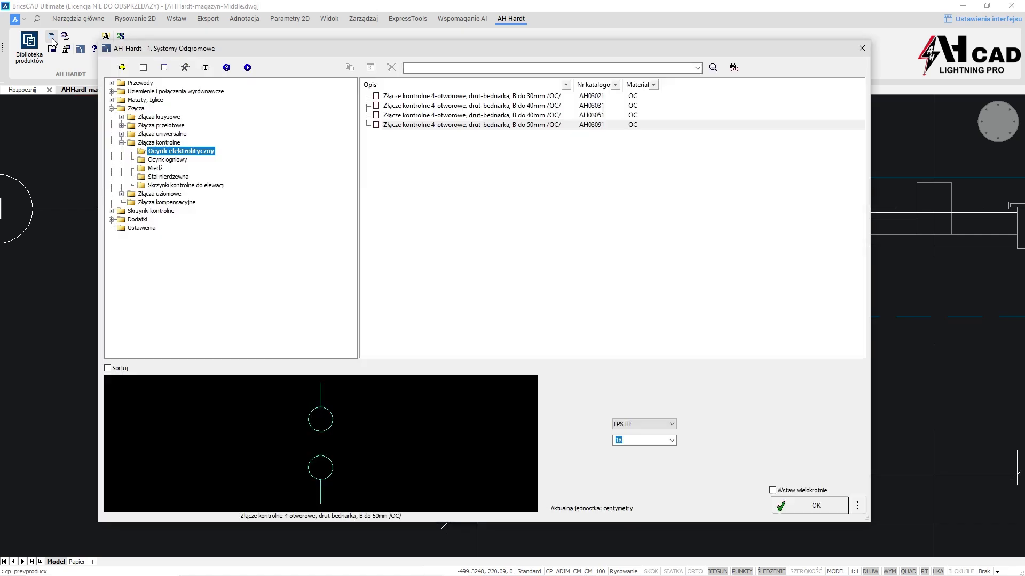
click(112, 211)
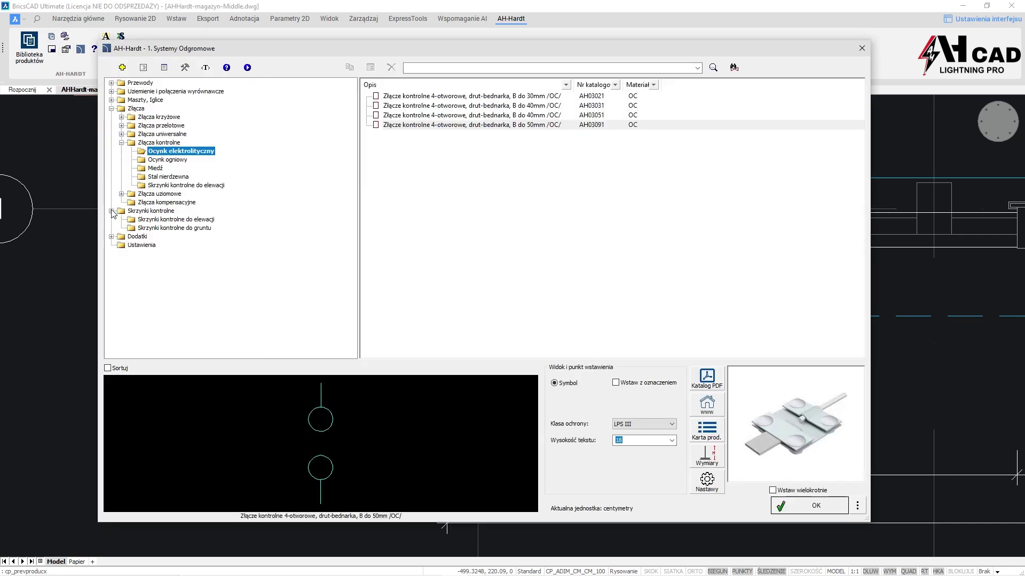
click(143, 219)
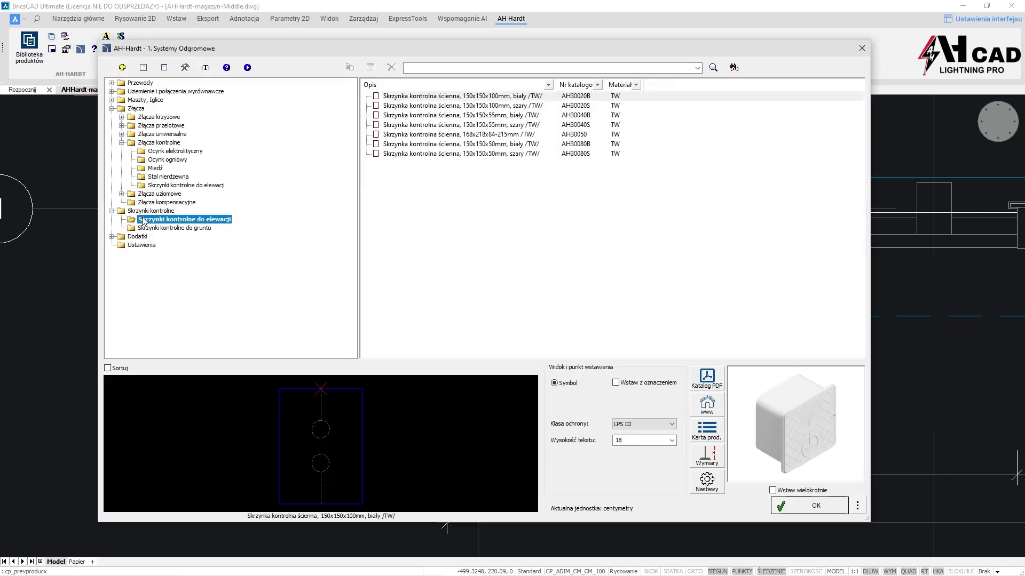
click(406, 97)
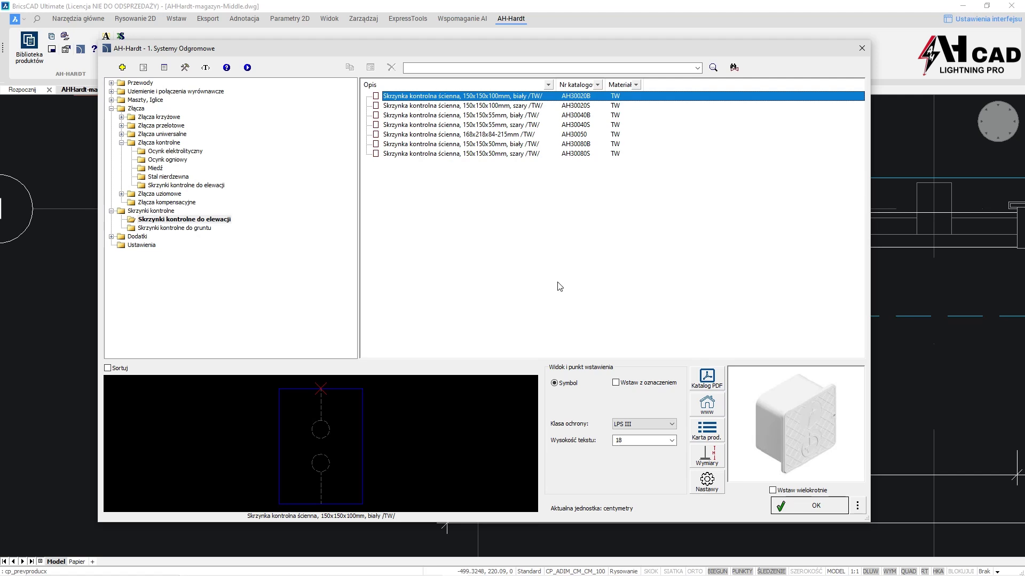
Browse the AH-Hardt PDF product catalogue, then minimise it
click(705, 380)
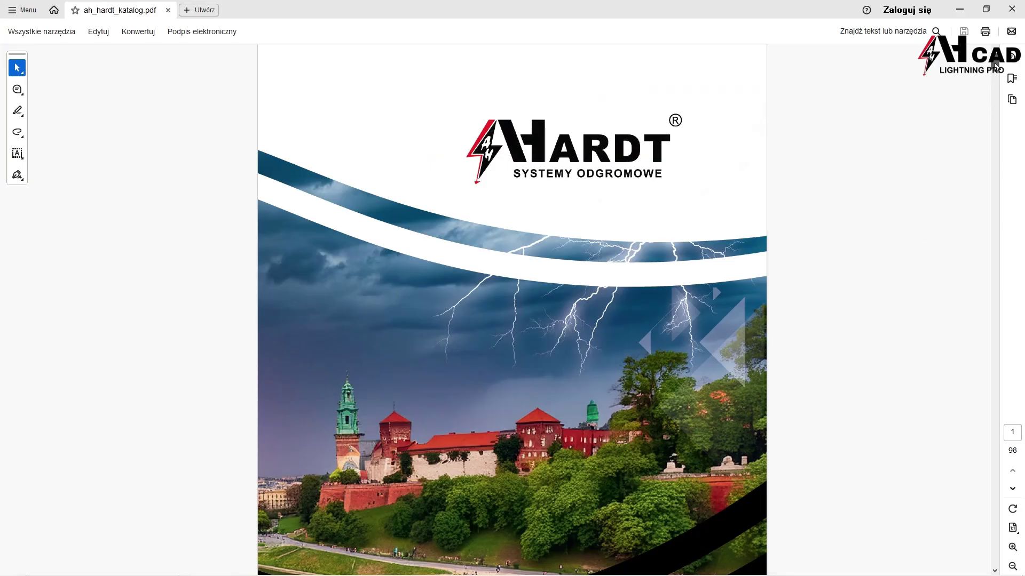
scroll(995, 92, down, 5)
scroll(997, 90, down, 5)
scroll(999, 88, down, 5)
scroll(999, 88, down, 5)
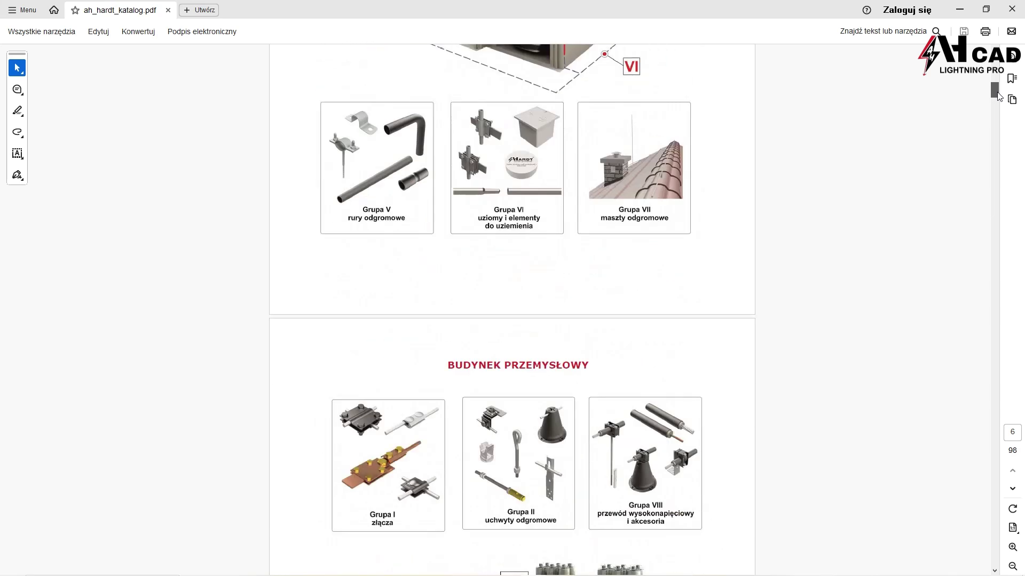
scroll(999, 88, down, 5)
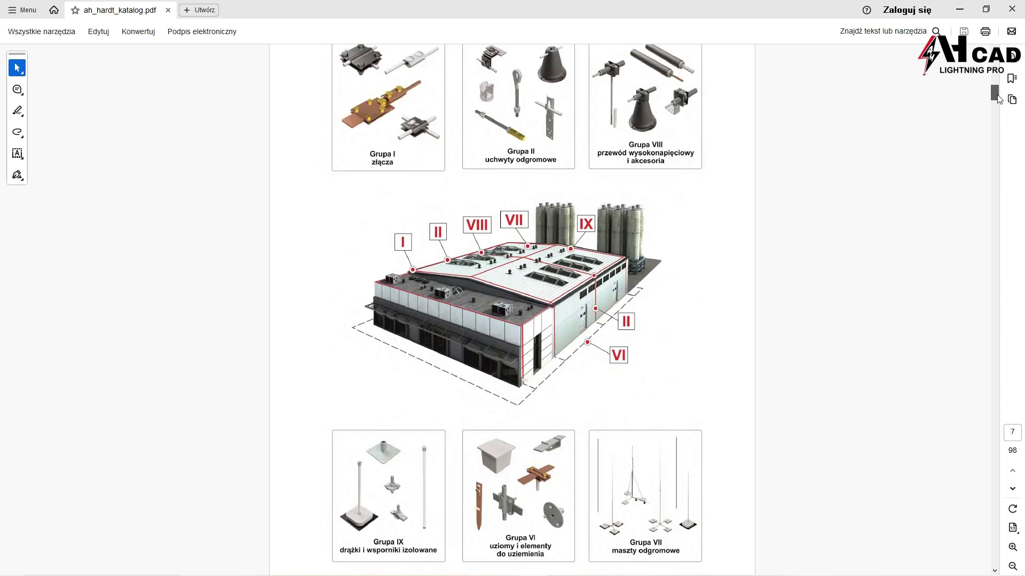
click(959, 9)
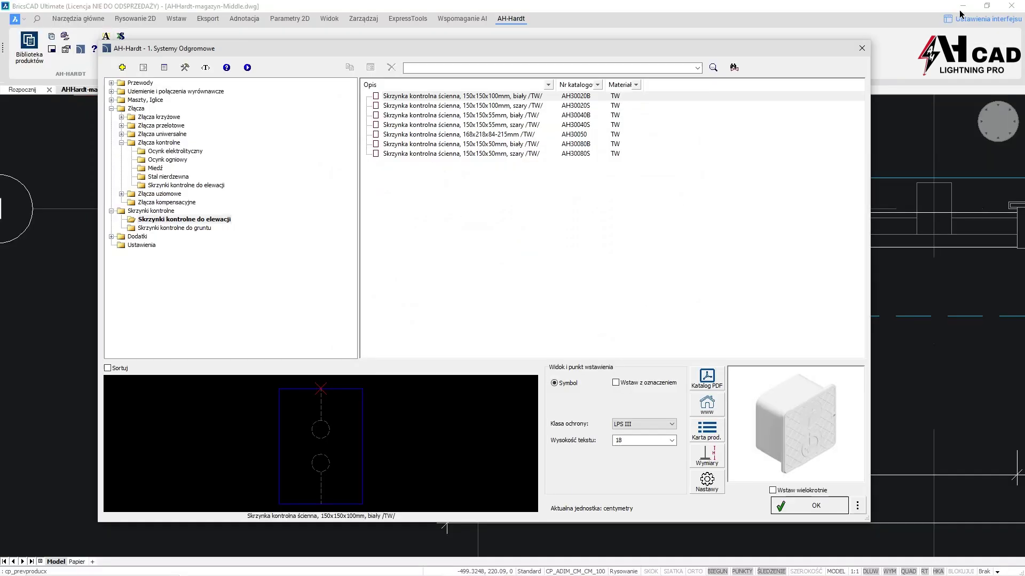
View the wall box's product page on the AH-Hardt website
click(707, 406)
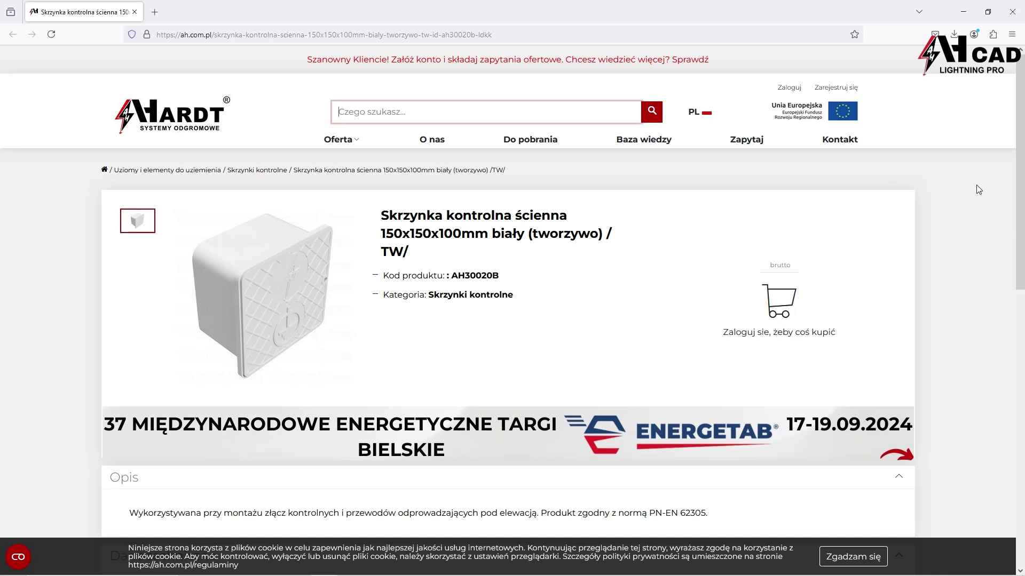
scroll(1019, 158, down, 1)
drag(1019, 159, 997, 401)
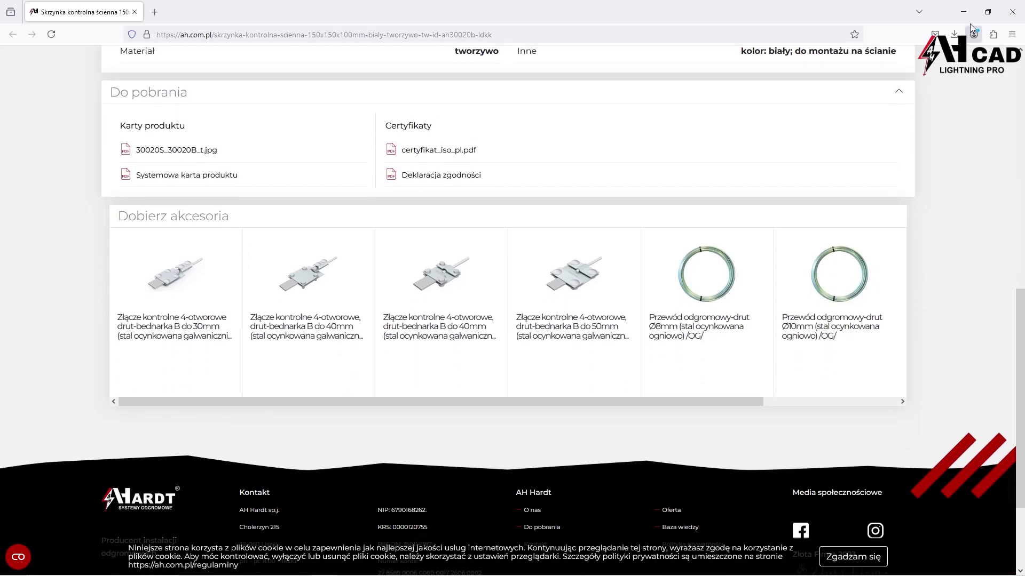
click(965, 12)
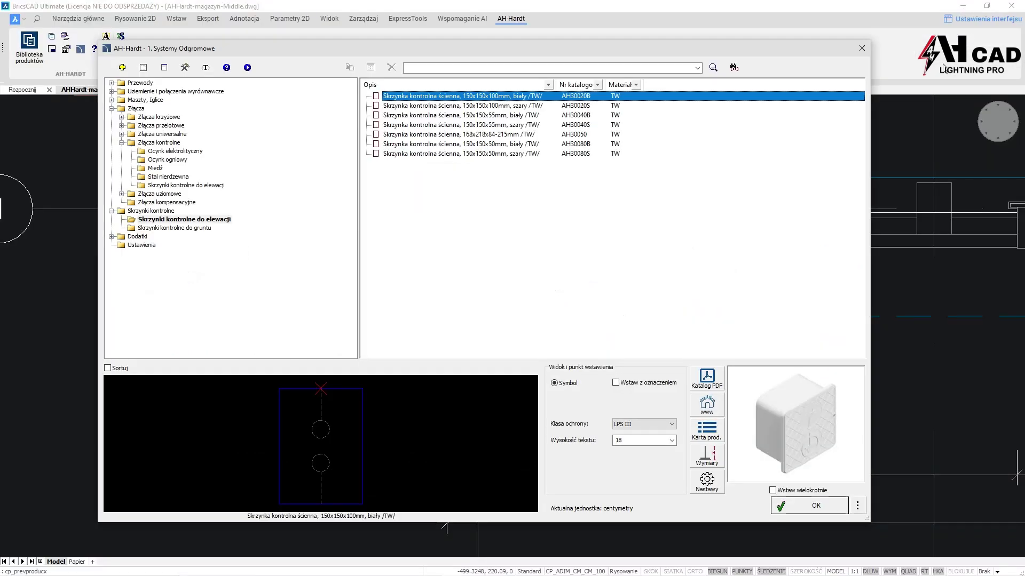
Open the AH30020B data sheet PDF and the 300205_30020B_t.jpg technical drawing
click(701, 437)
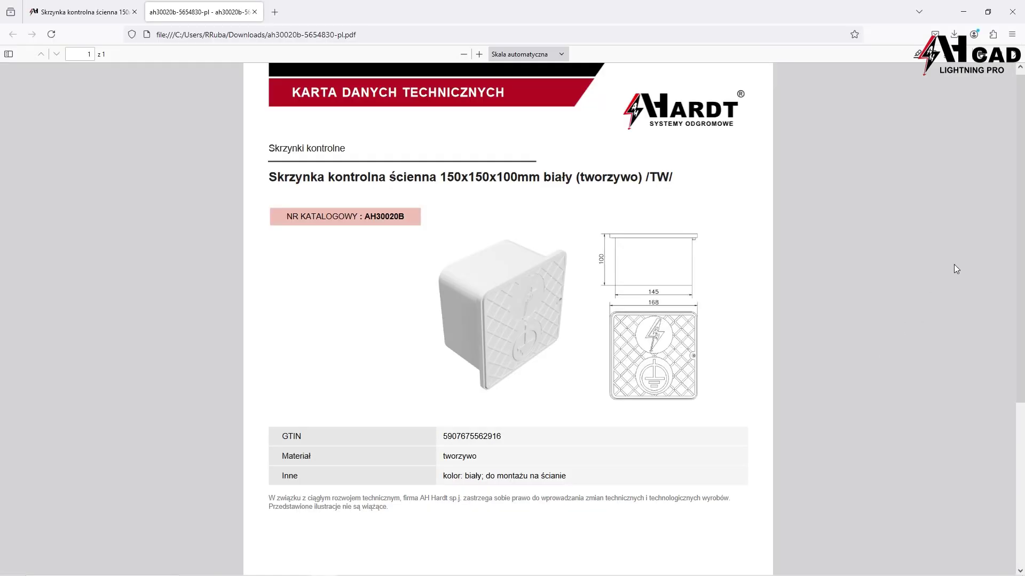
scroll(1020, 230, down, 2)
scroll(1020, 230, down, 1)
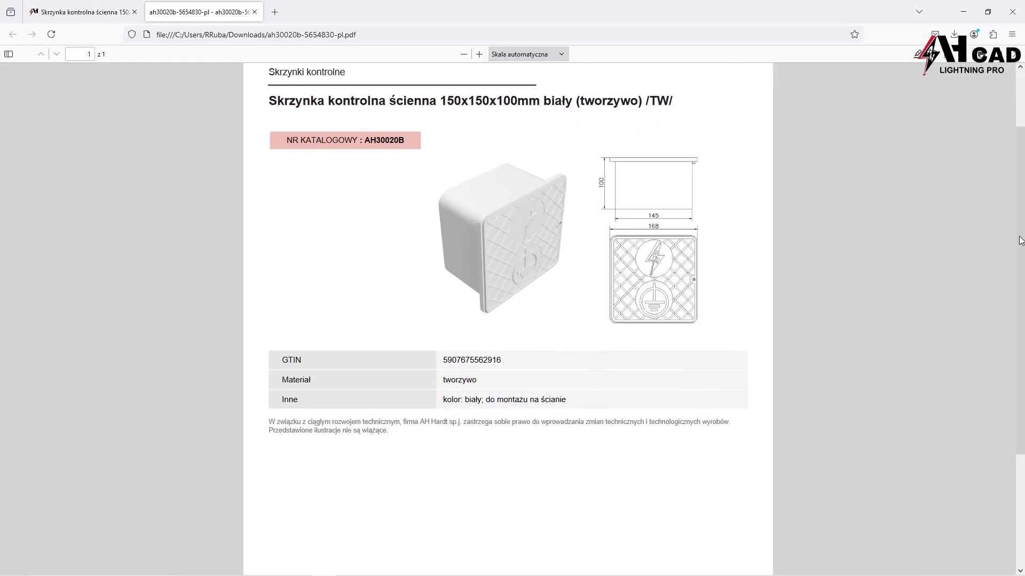
click(969, 12)
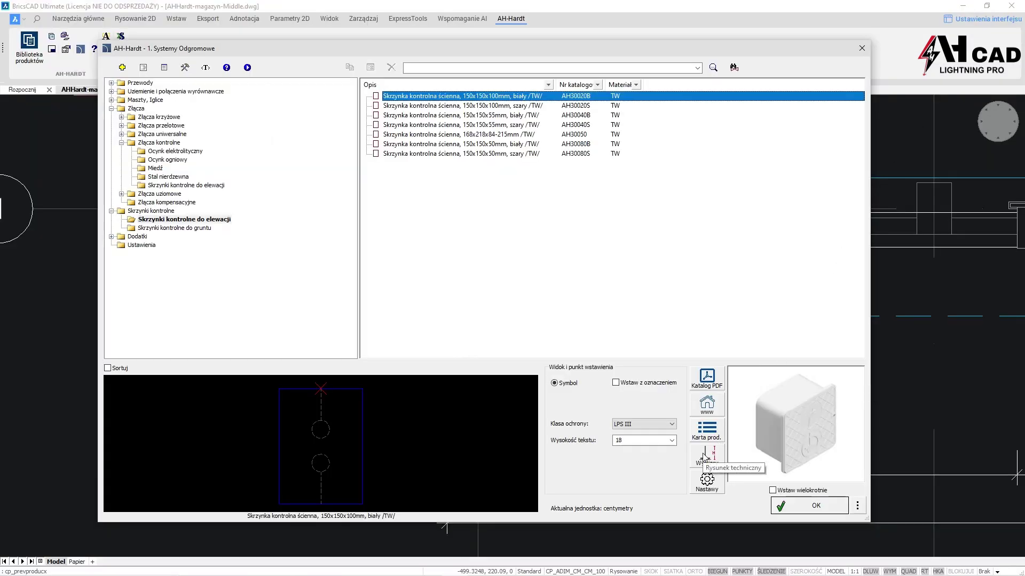
click(705, 456)
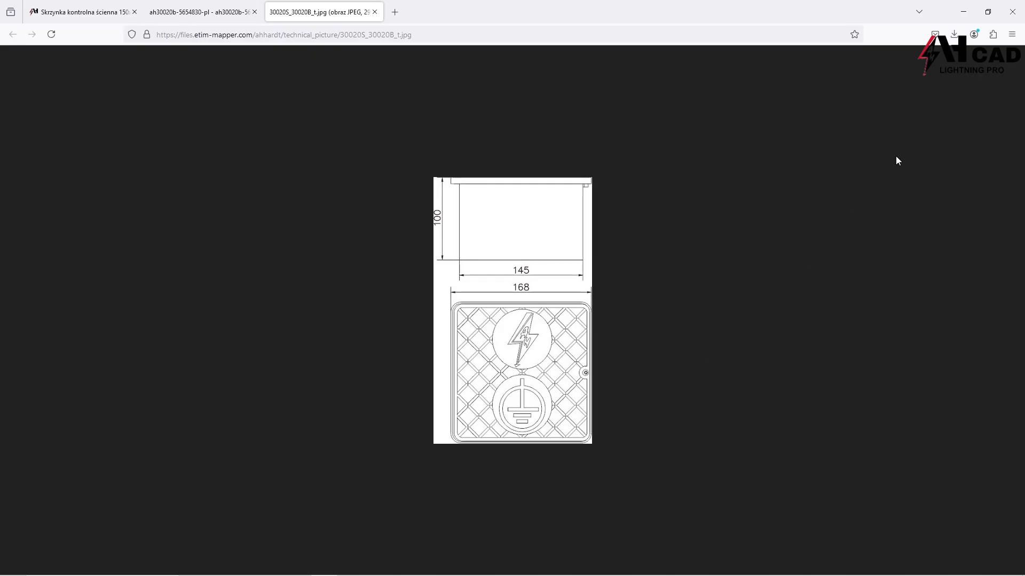
Try placing the white AH30020B wall control box on the down conductor, then cancel the insertion
click(962, 11)
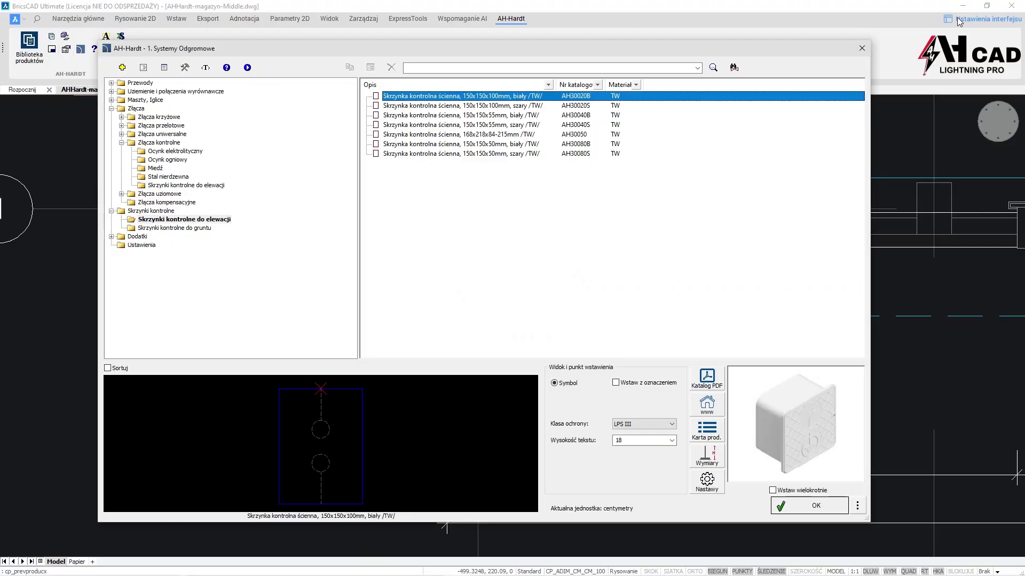
click(810, 511)
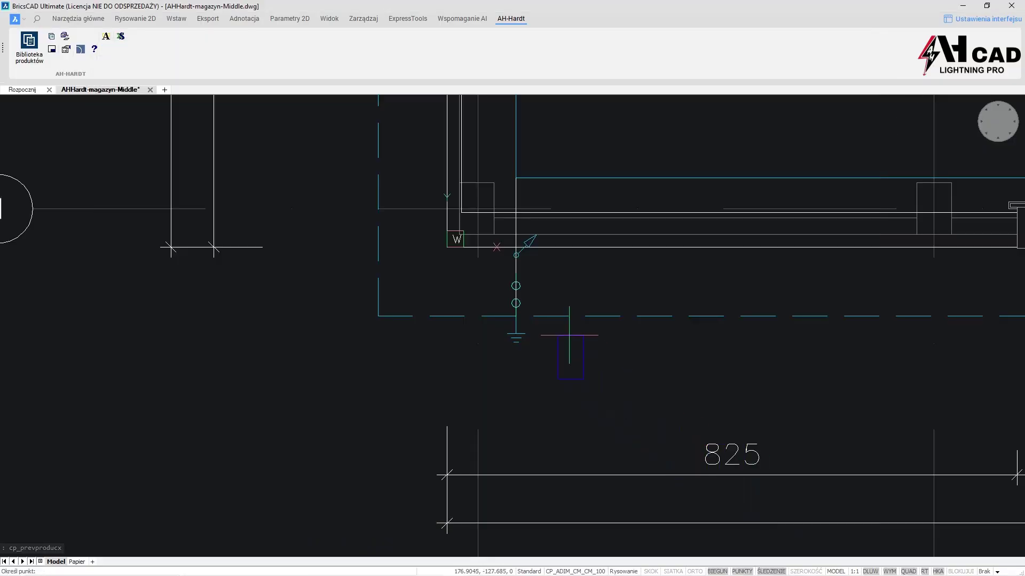
click(515, 272)
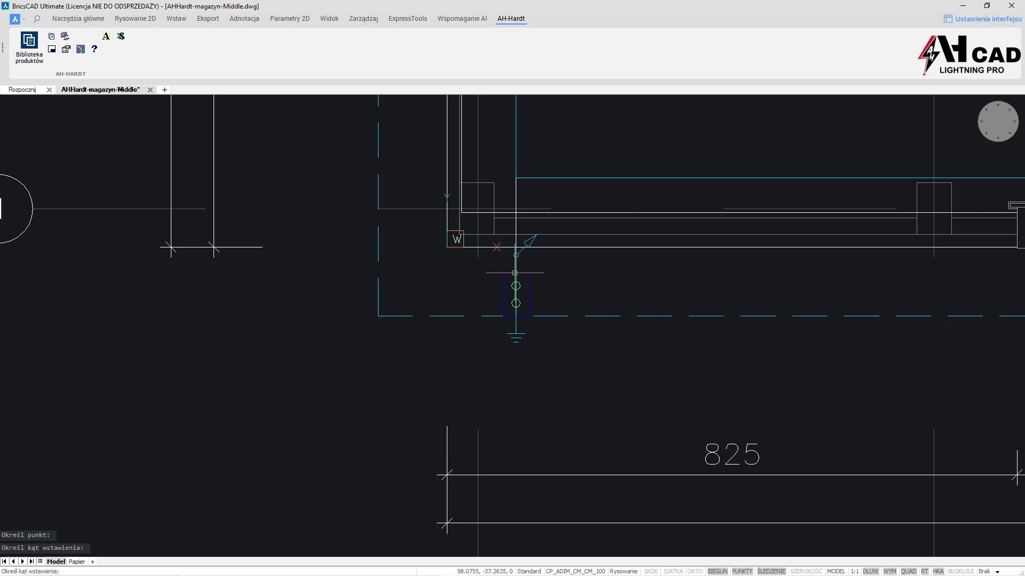
key(Escape)
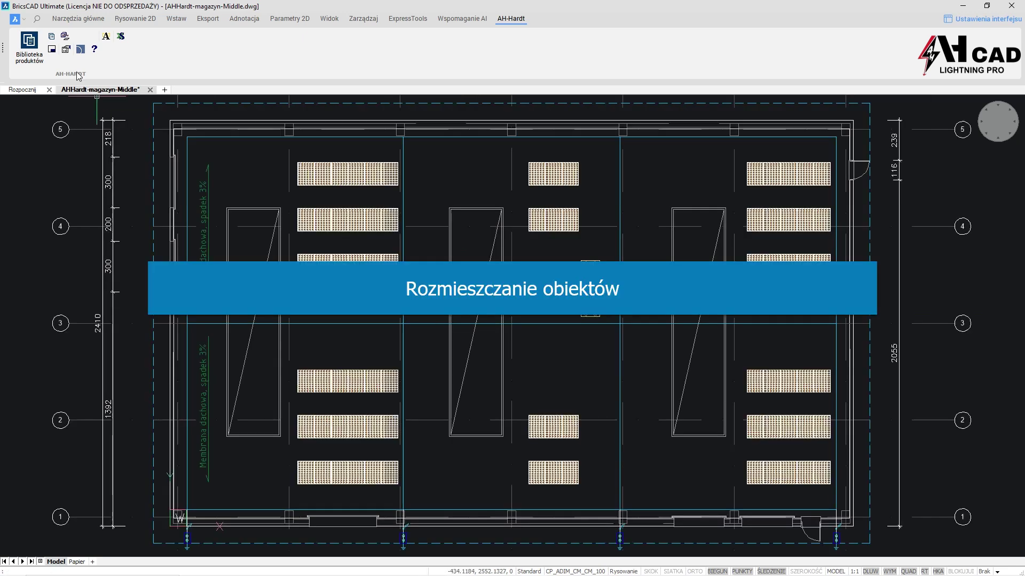
Select the 4-hole 2-plate hot-dip galvanised cross connector AH0117OG for up to 50 mm
click(52, 38)
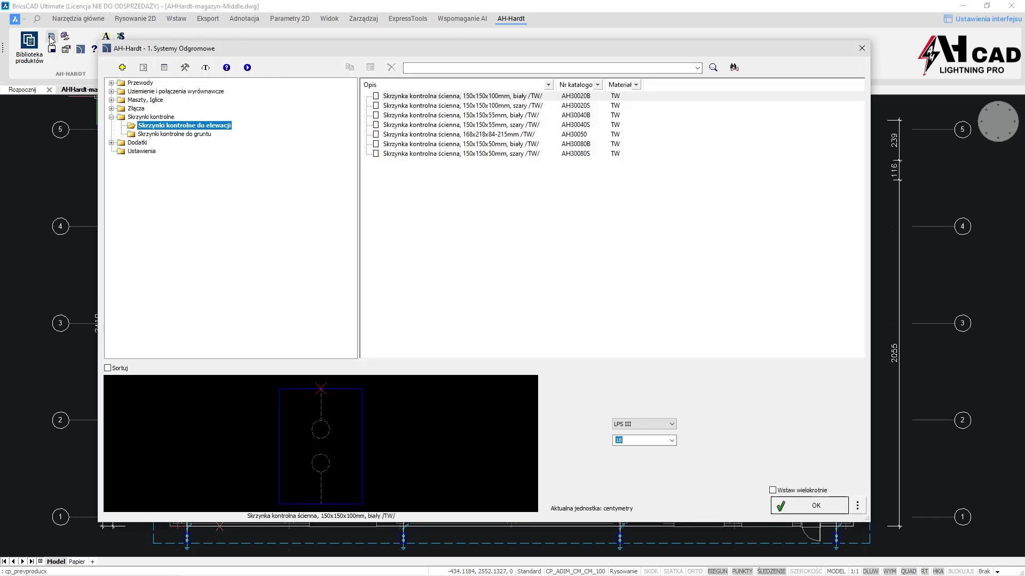
click(112, 109)
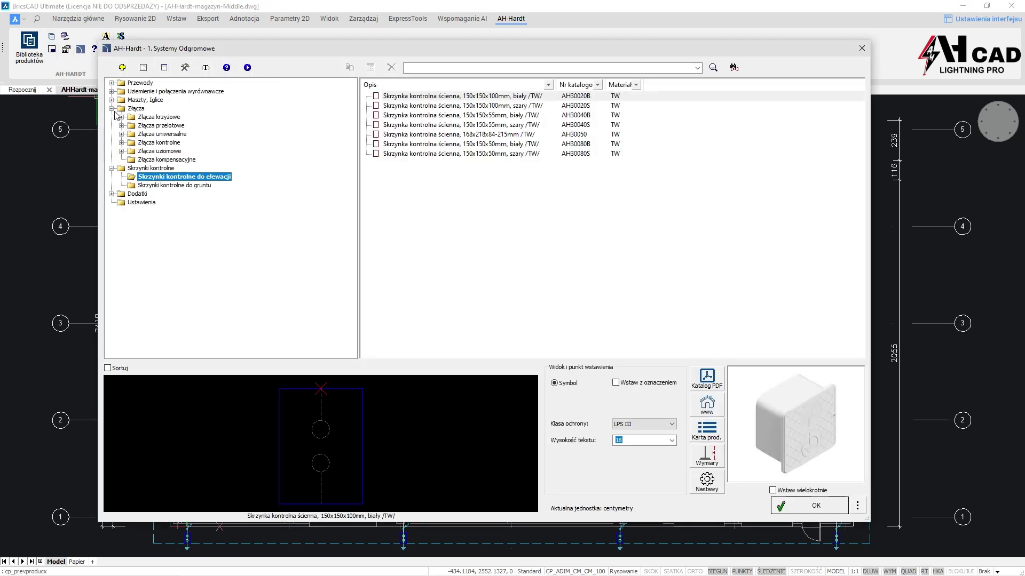
click(122, 117)
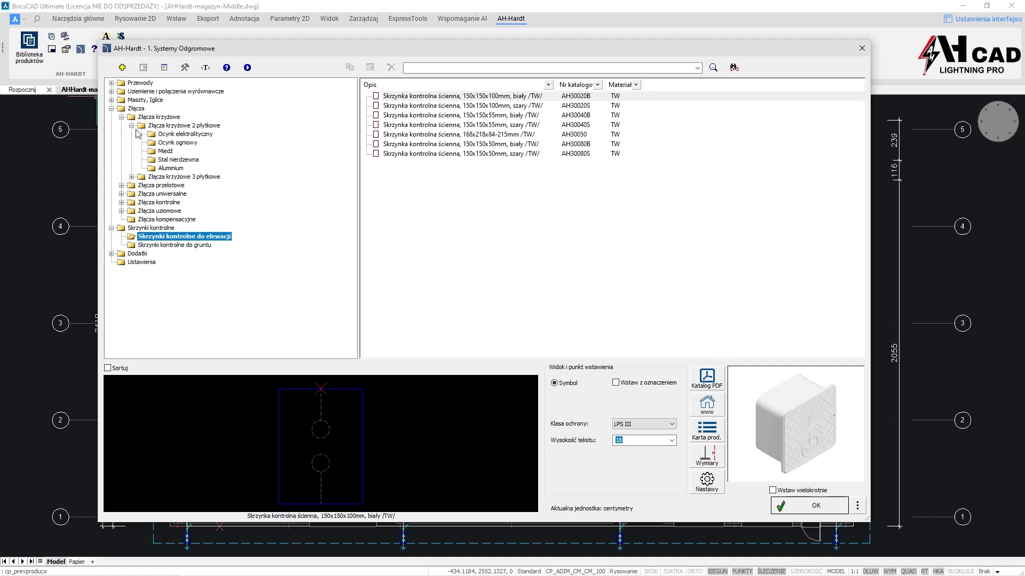
click(154, 142)
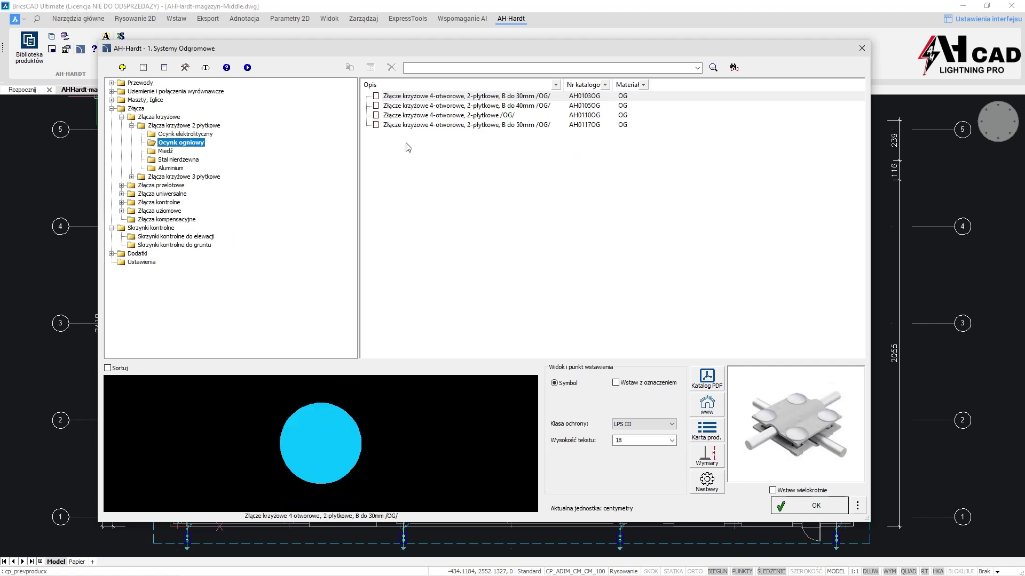
click(446, 127)
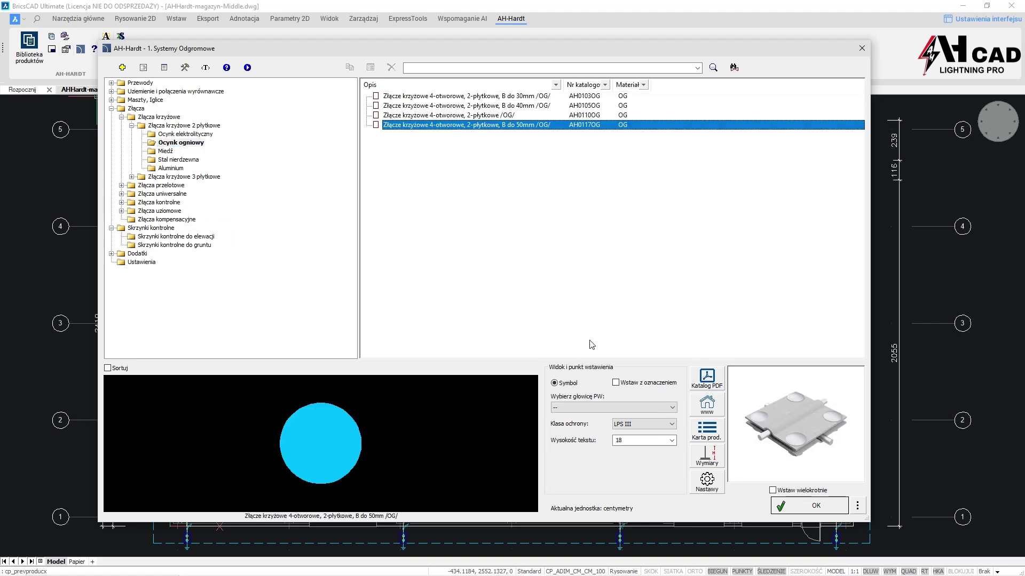
Enable 'Wstaw z oznaczeniem', leave no air-termination head, and choose Rozmieść area placement
click(615, 383)
click(616, 408)
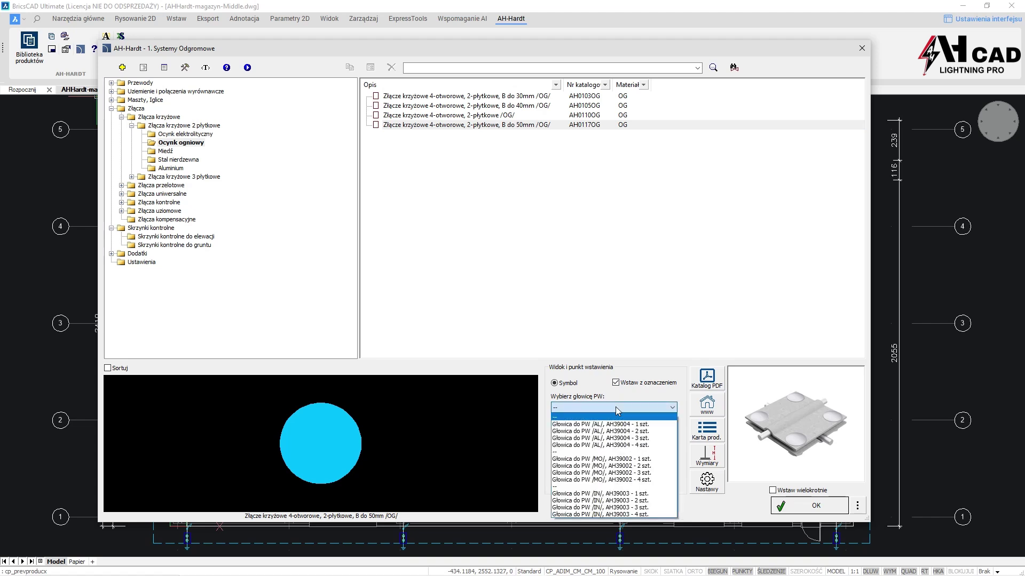
click(616, 420)
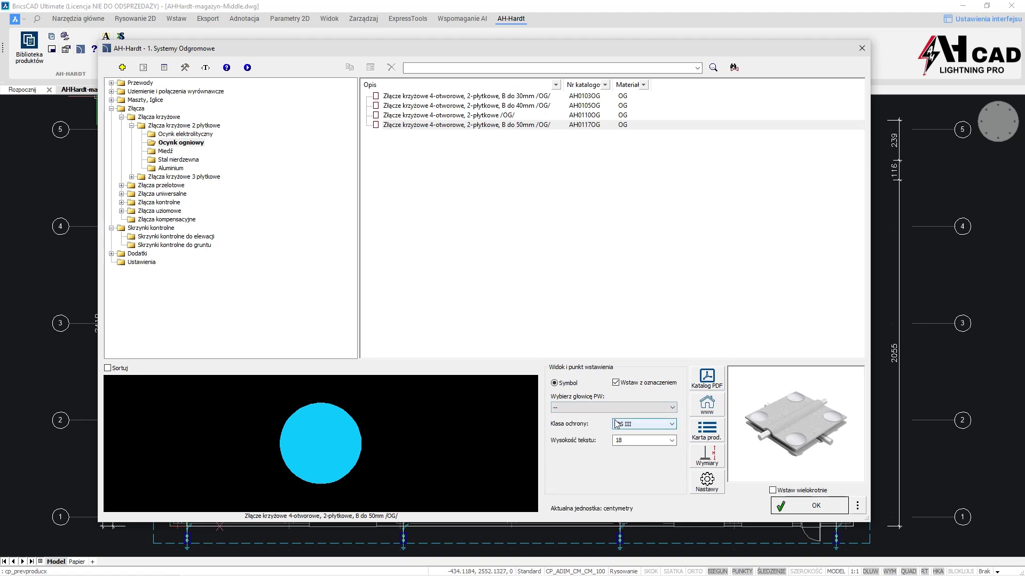
click(857, 506)
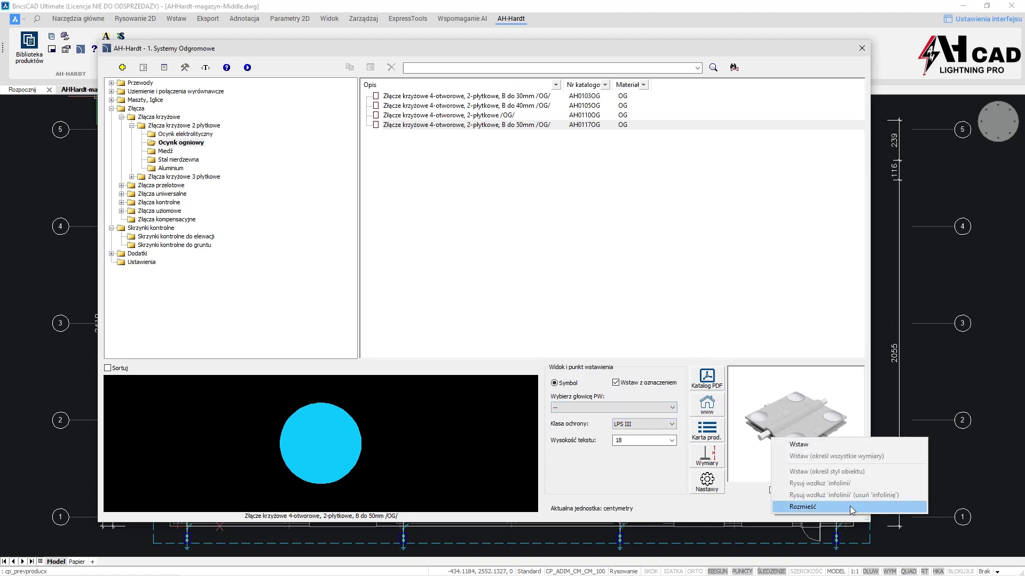
click(822, 508)
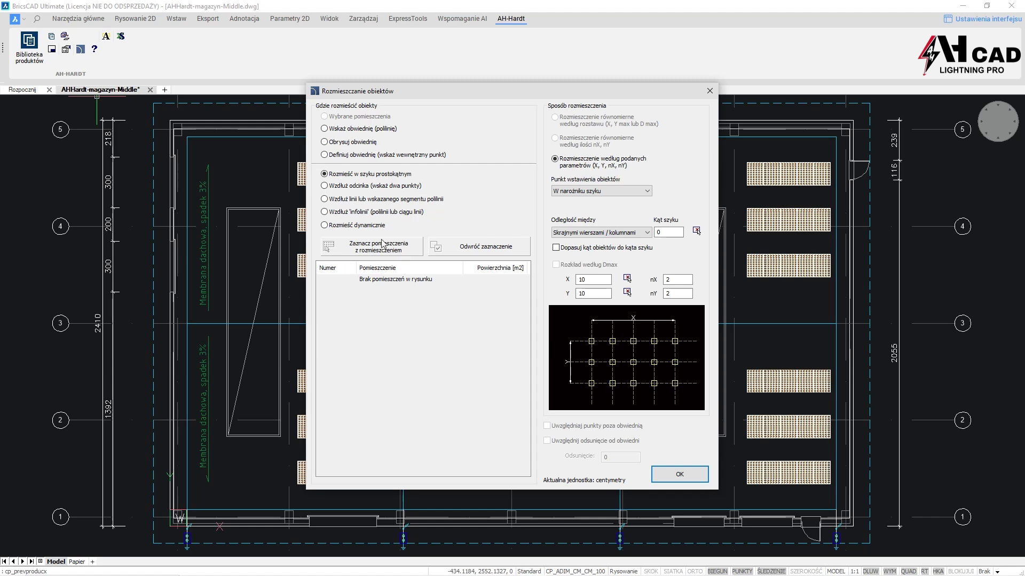
Set dynamic placement by fixed cell sizes and measure the roughly 1283 X spacing
click(360, 225)
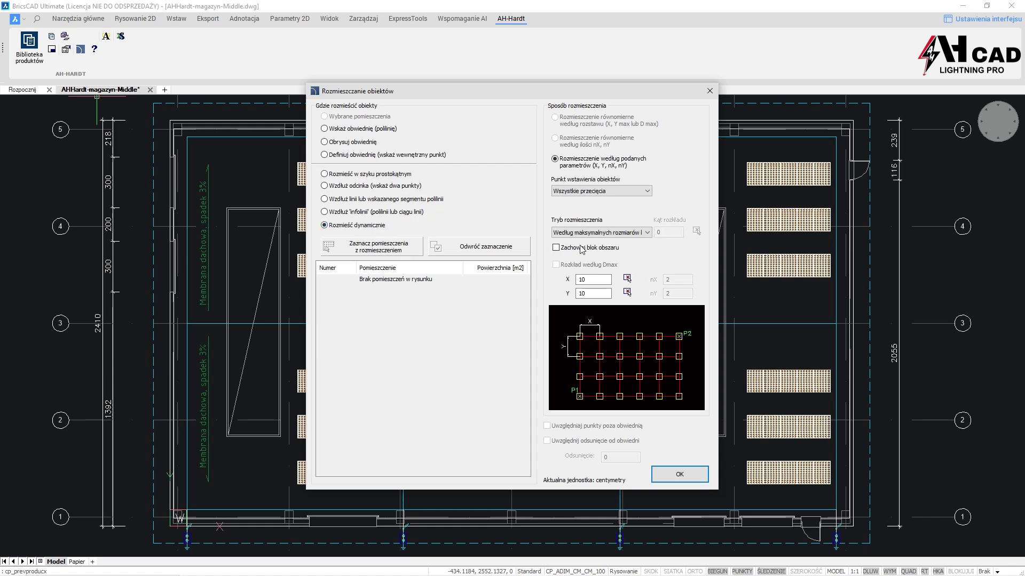
click(608, 235)
click(612, 257)
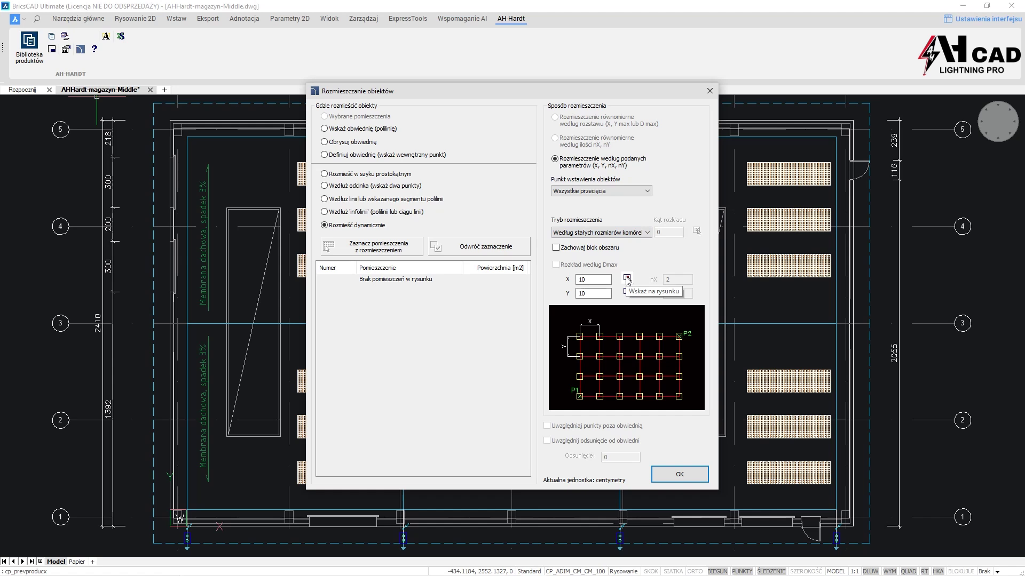
click(627, 278)
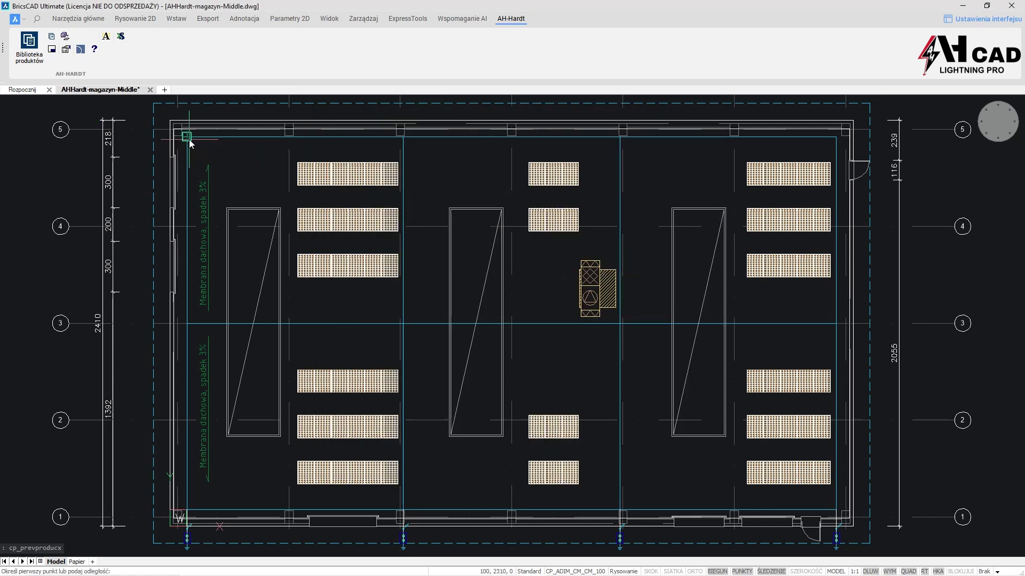
click(189, 143)
click(406, 143)
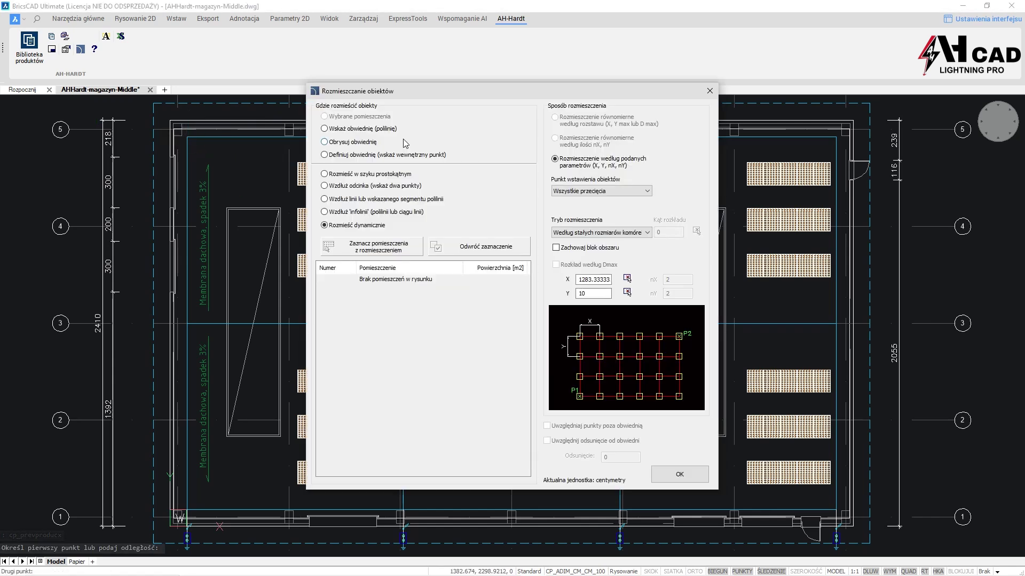
Measure a 1105 Y spacing and fill the roof with connectors from bottom-left to top-right corner
click(627, 292)
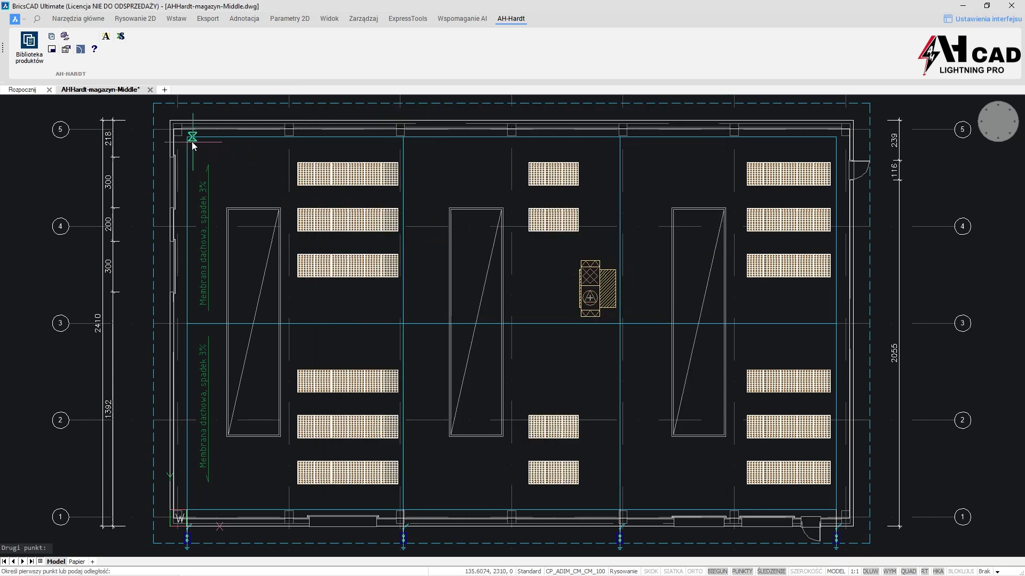
click(193, 143)
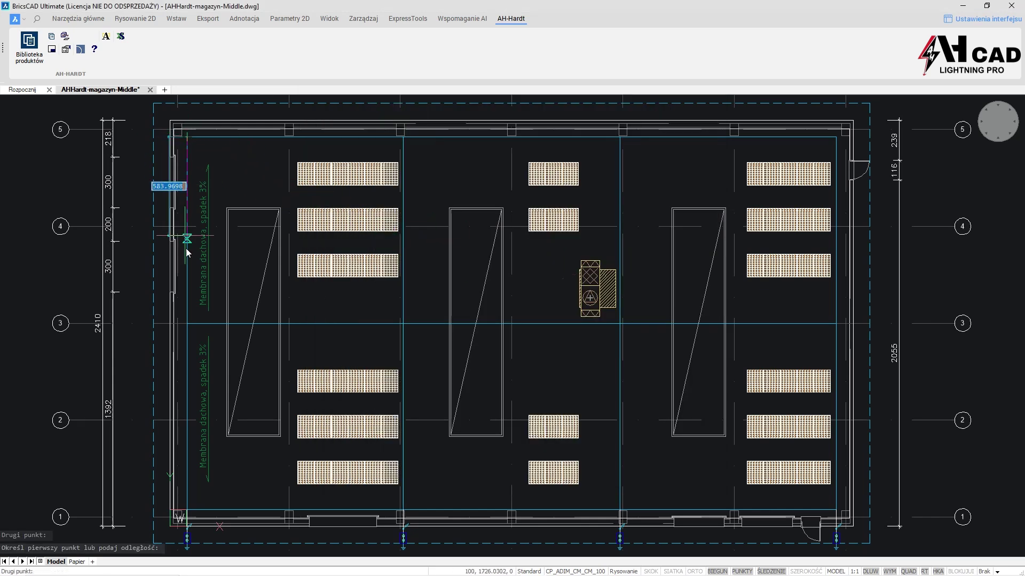
click(187, 324)
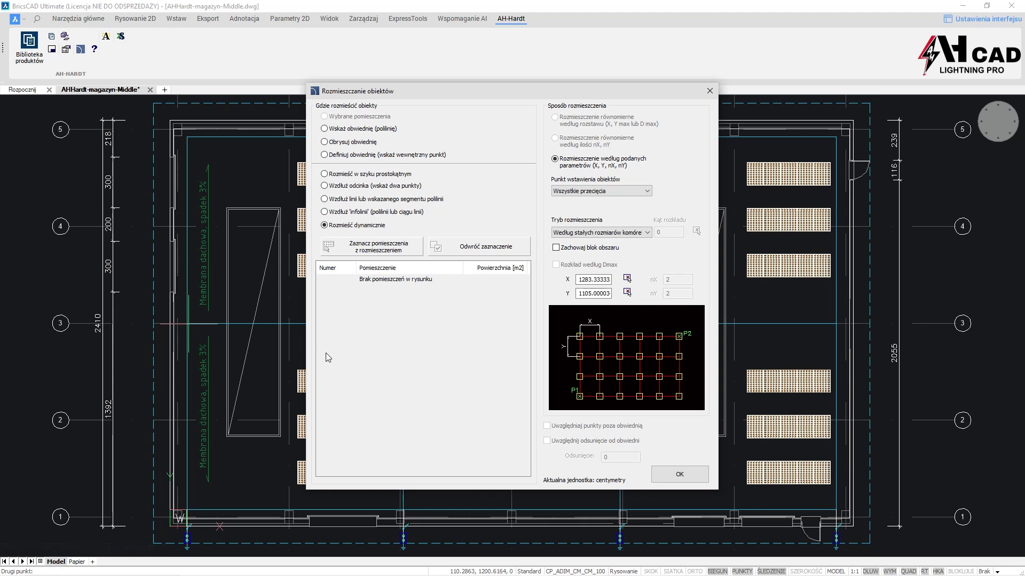
click(668, 476)
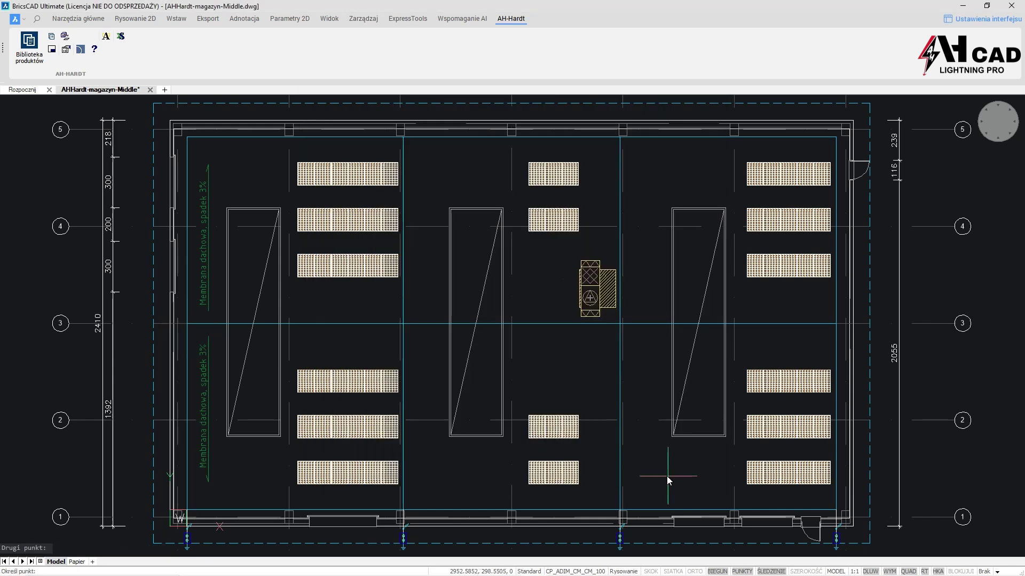
click(196, 509)
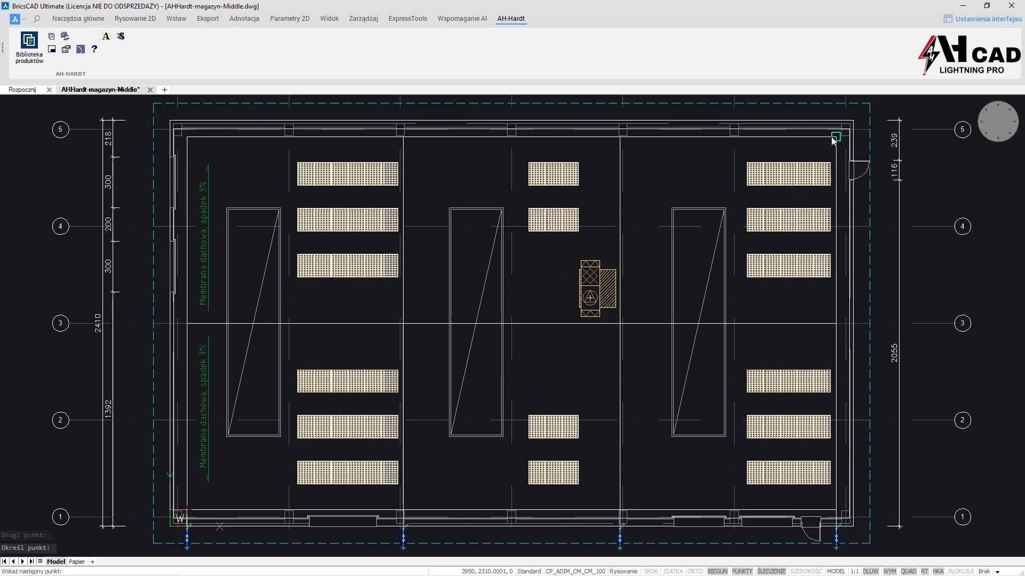
click(836, 138)
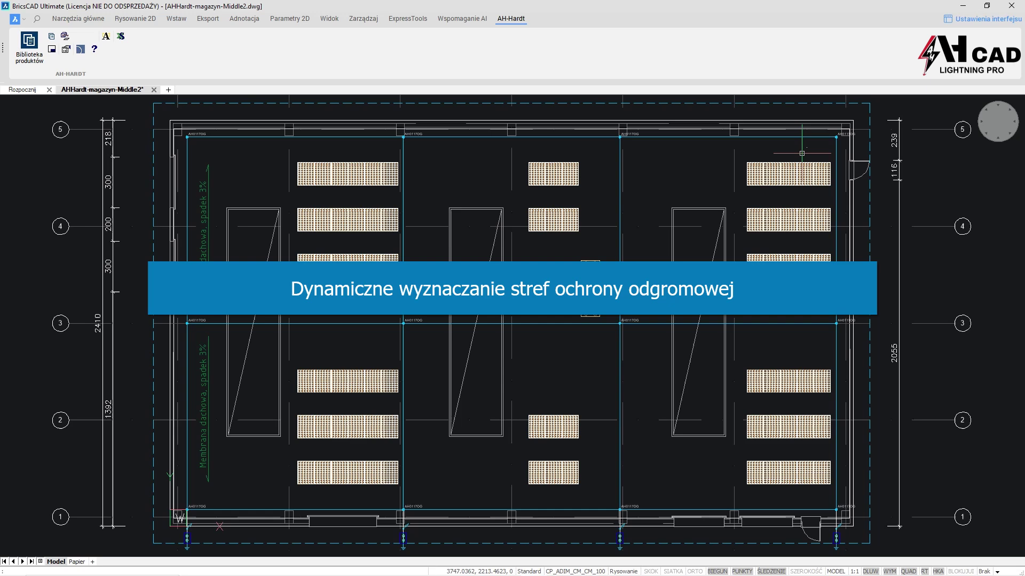
middle_click(747, 160)
middle_click(747, 160)
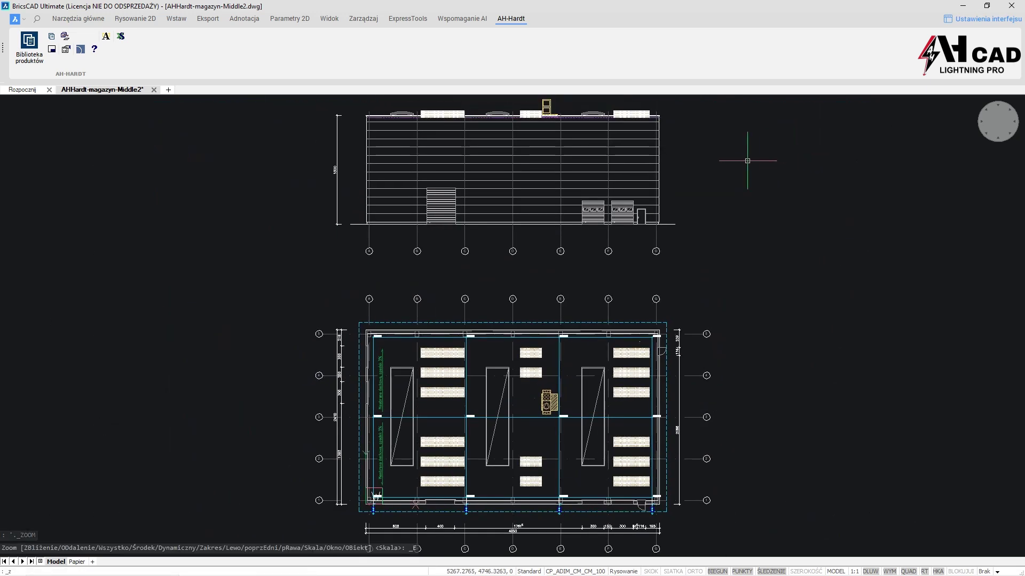
key(Return)
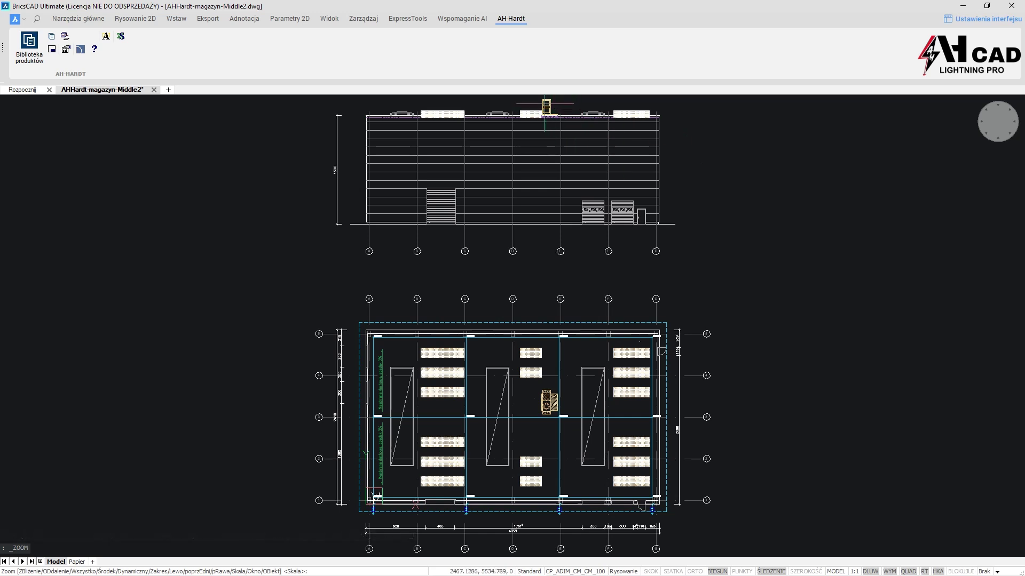
scroll(555, 107, up, 5)
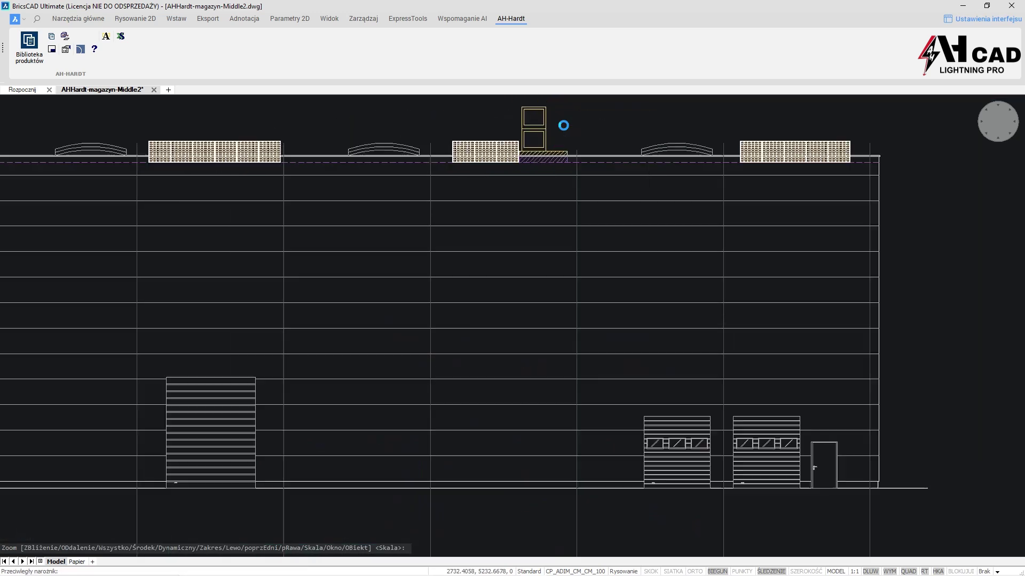
scroll(563, 126, up, 7)
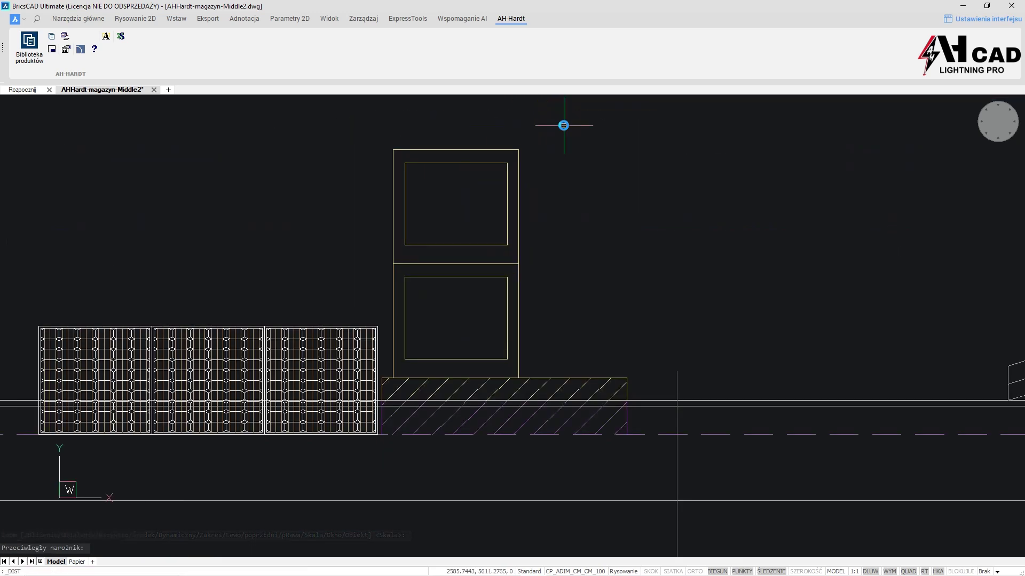
click(518, 150)
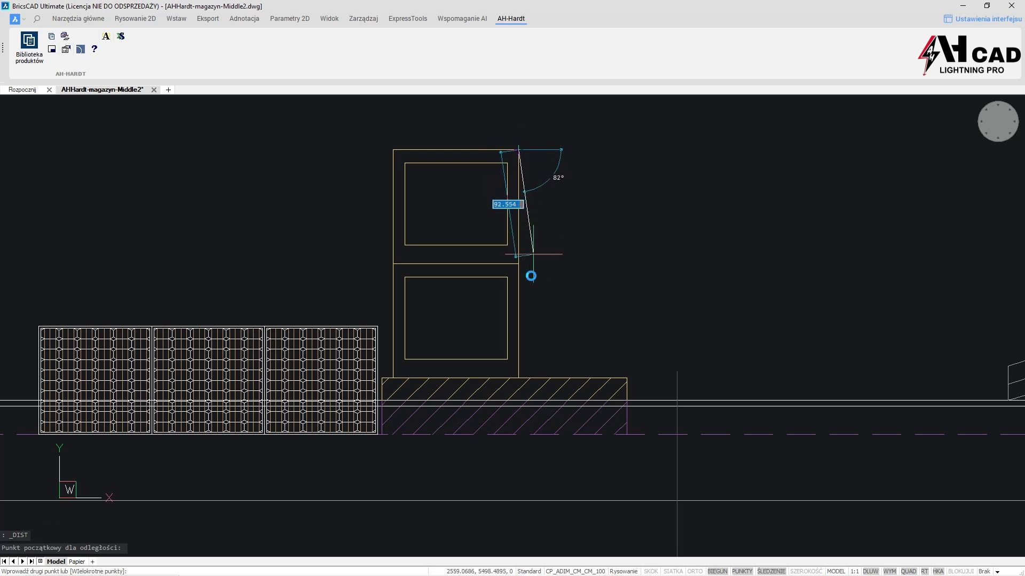
key(Escape)
middle_click(519, 436)
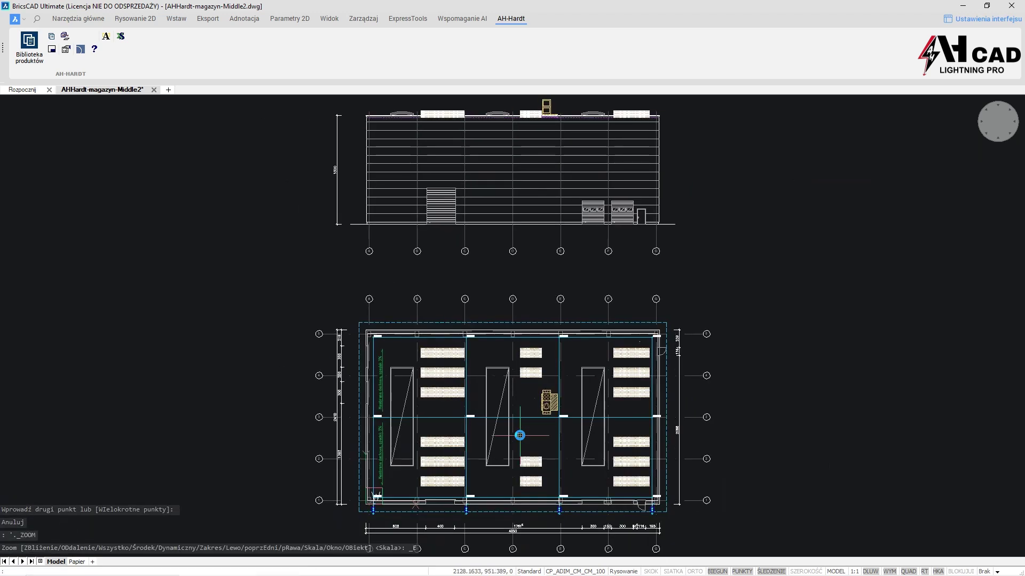
Choose the h=5000 mm AH40091 tripod mast from Maszty na trójnogu and review its technical data
click(50, 38)
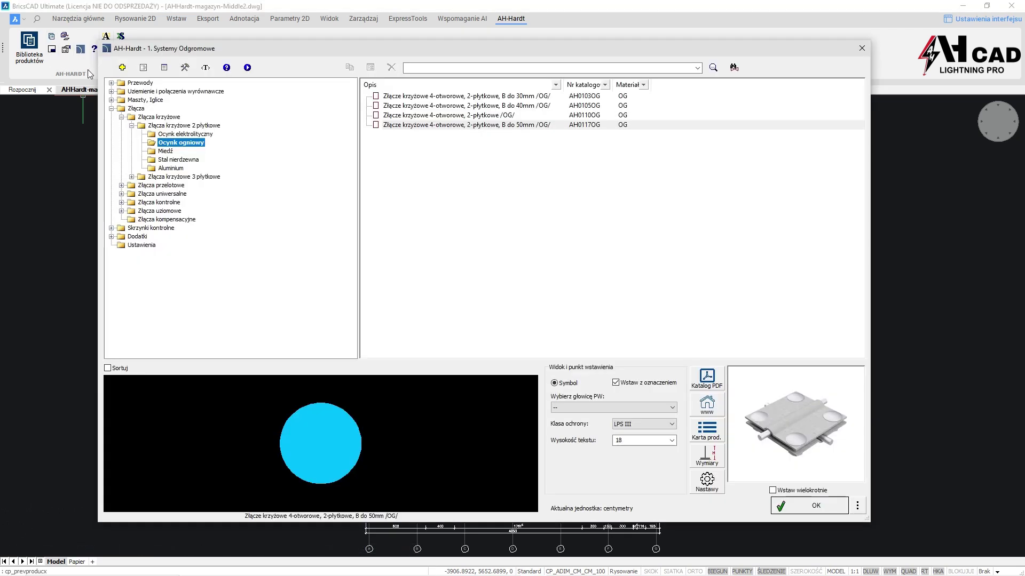
click(111, 100)
click(122, 109)
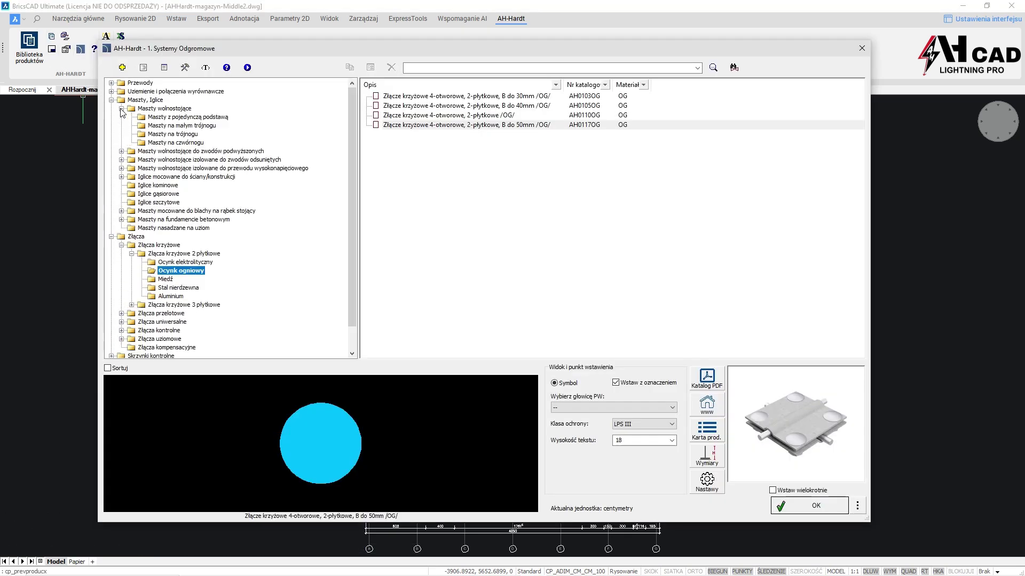
click(143, 134)
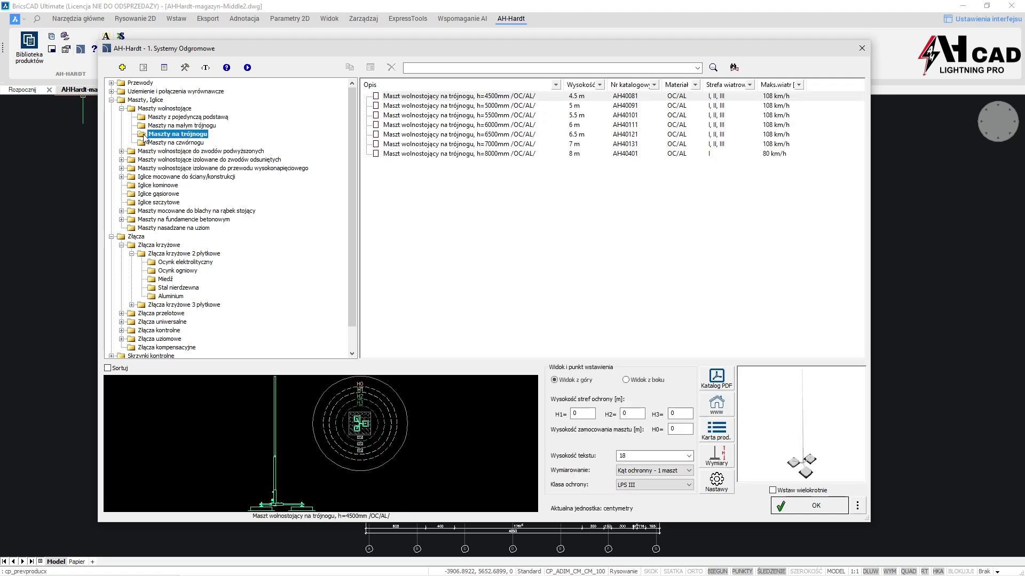
click(388, 106)
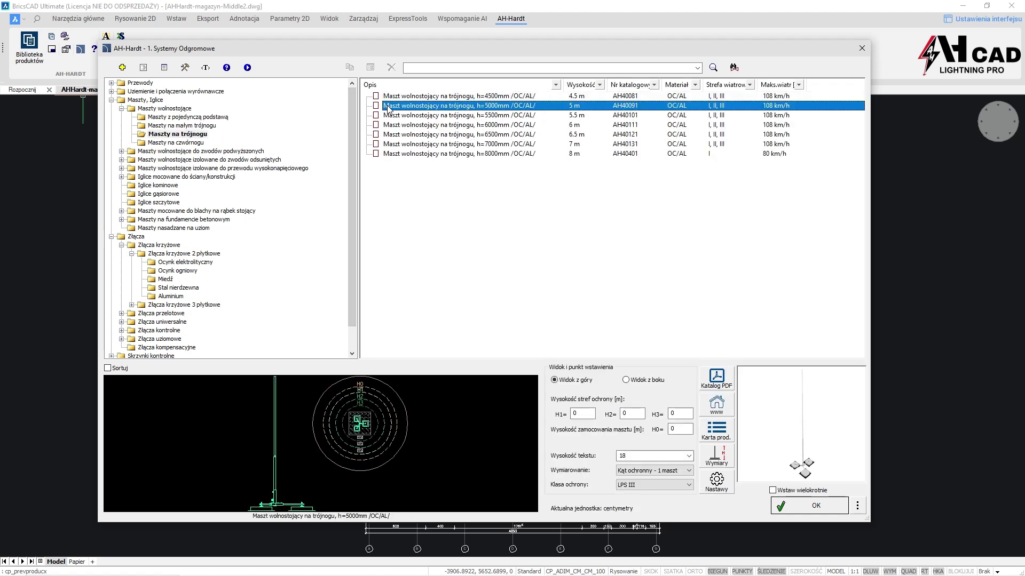
click(143, 68)
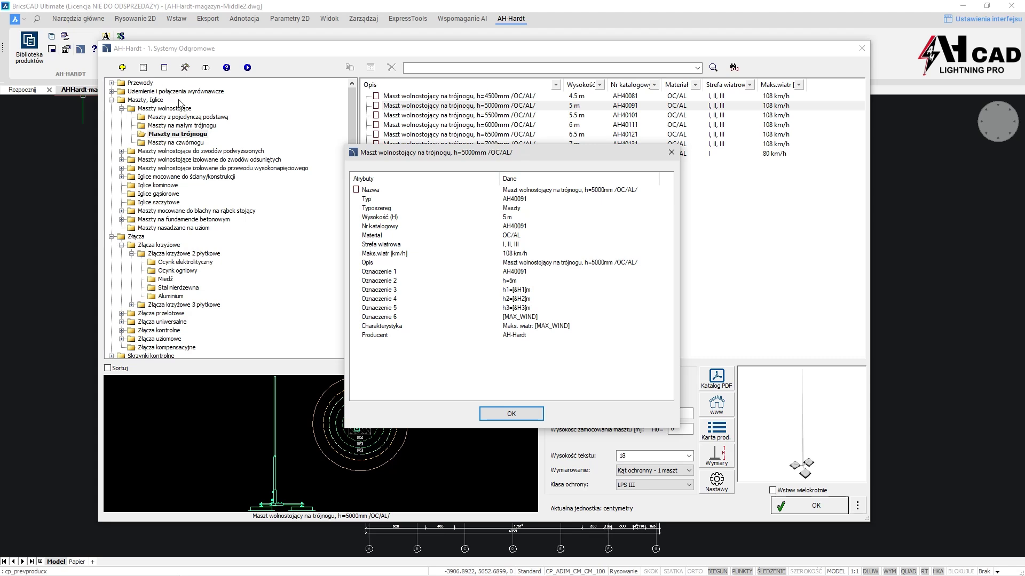
click(671, 153)
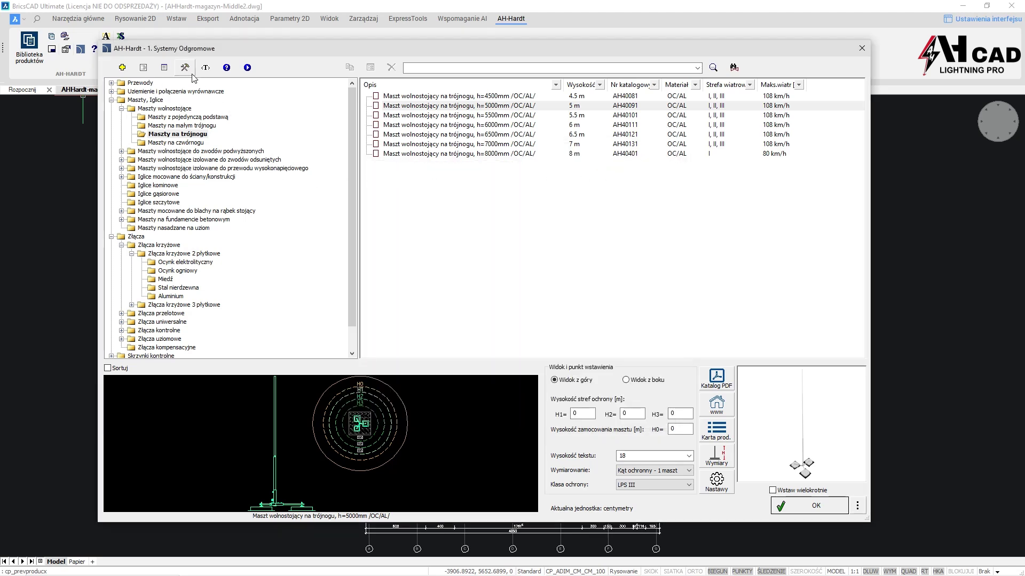
Browse the Narzędzia documents and view the Deklaracja zgodności PDF in the browser
click(185, 68)
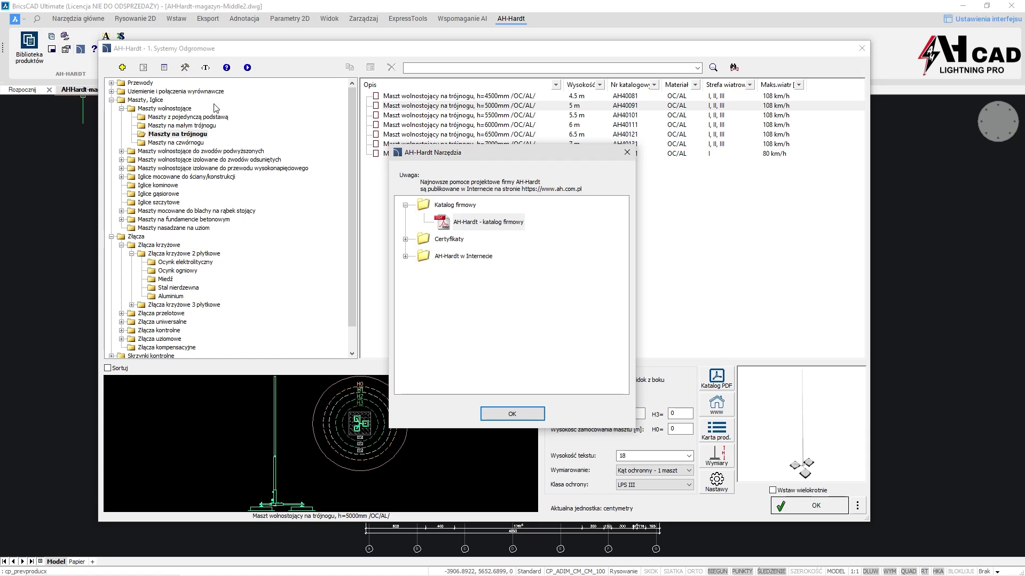
click(405, 239)
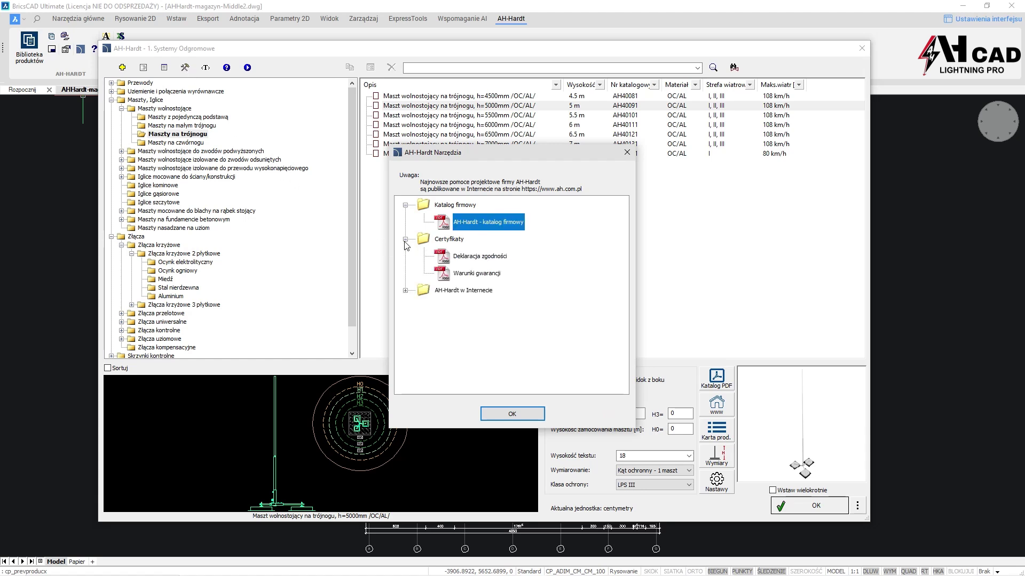
click(405, 291)
click(492, 258)
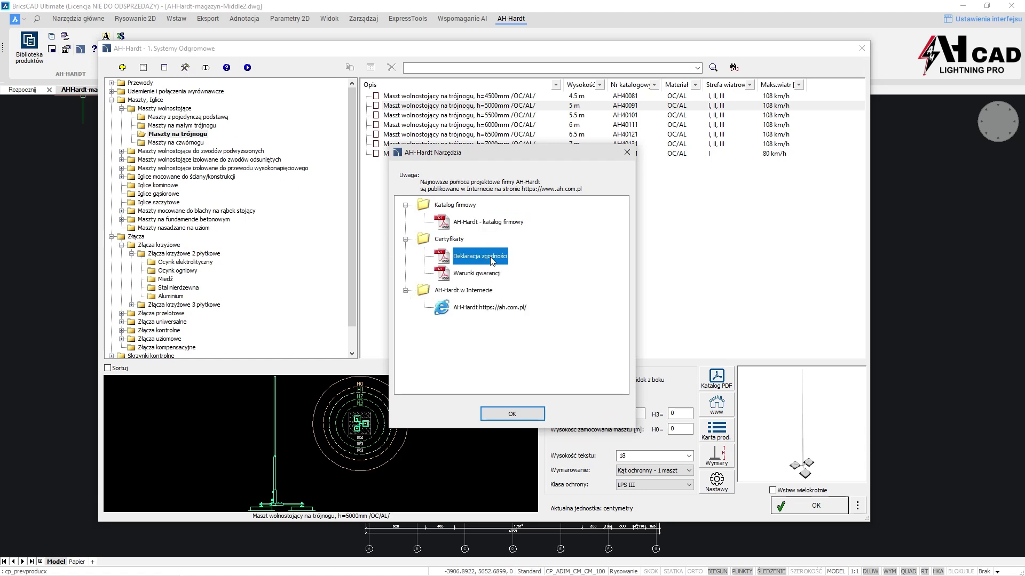
click(500, 417)
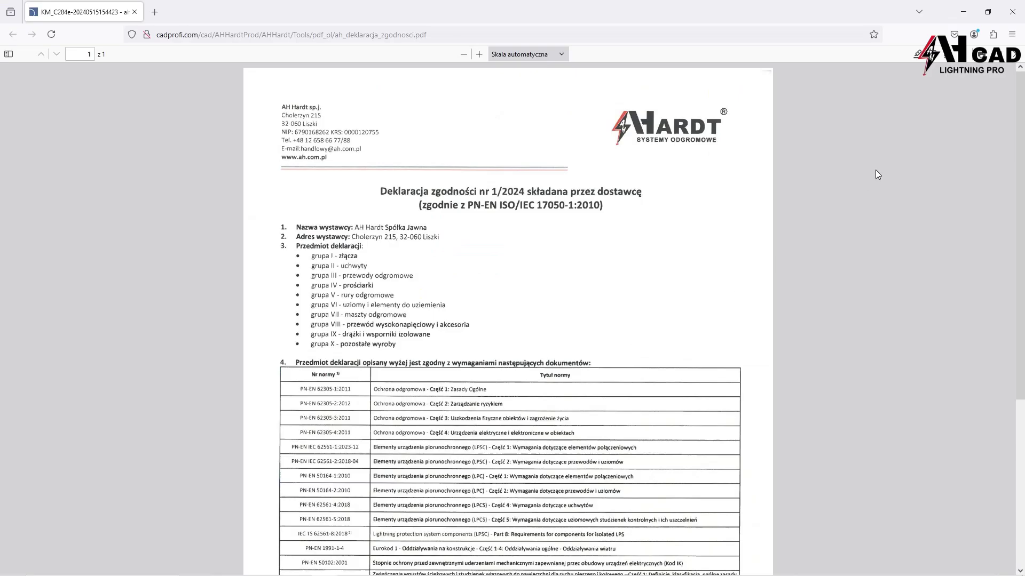
click(967, 17)
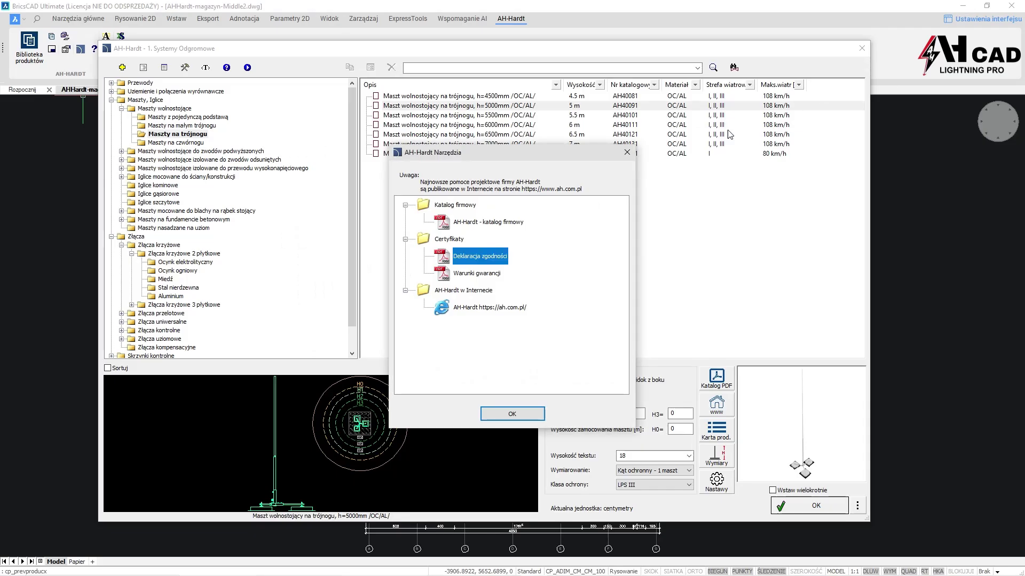
click(627, 153)
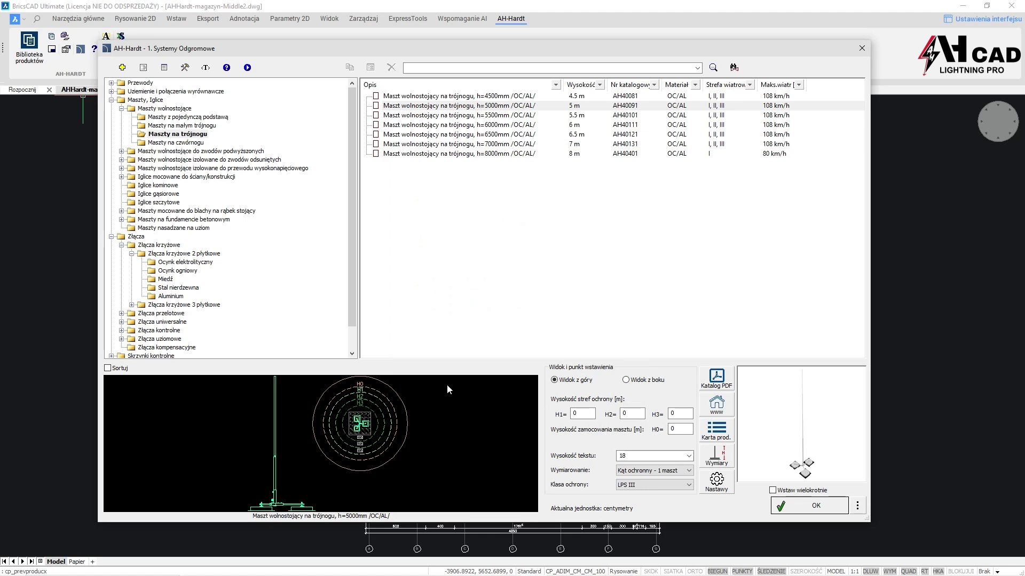
Inspect enlarged top-view and side-view previews of the 5 m mast
click(427, 418)
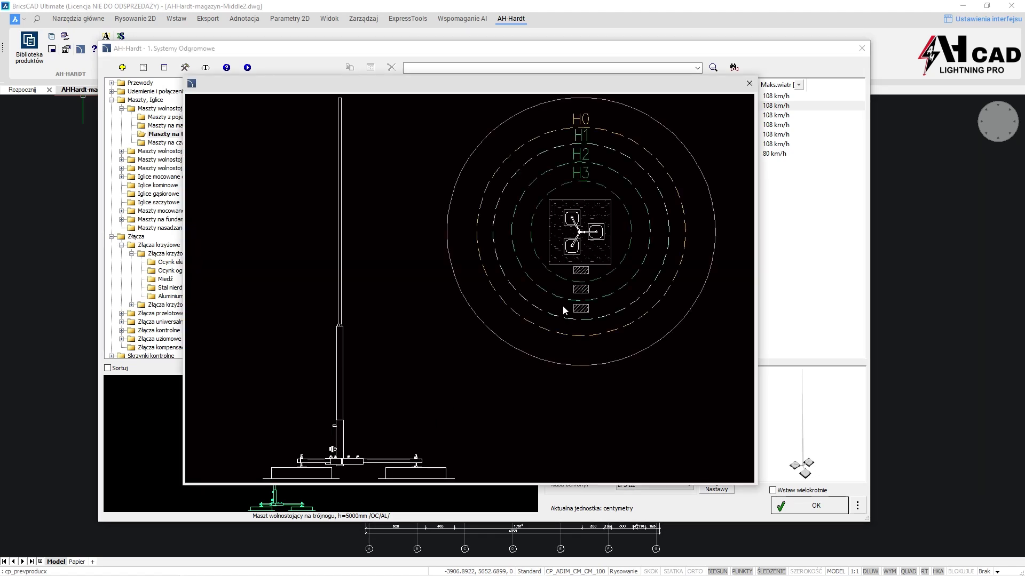
click(748, 84)
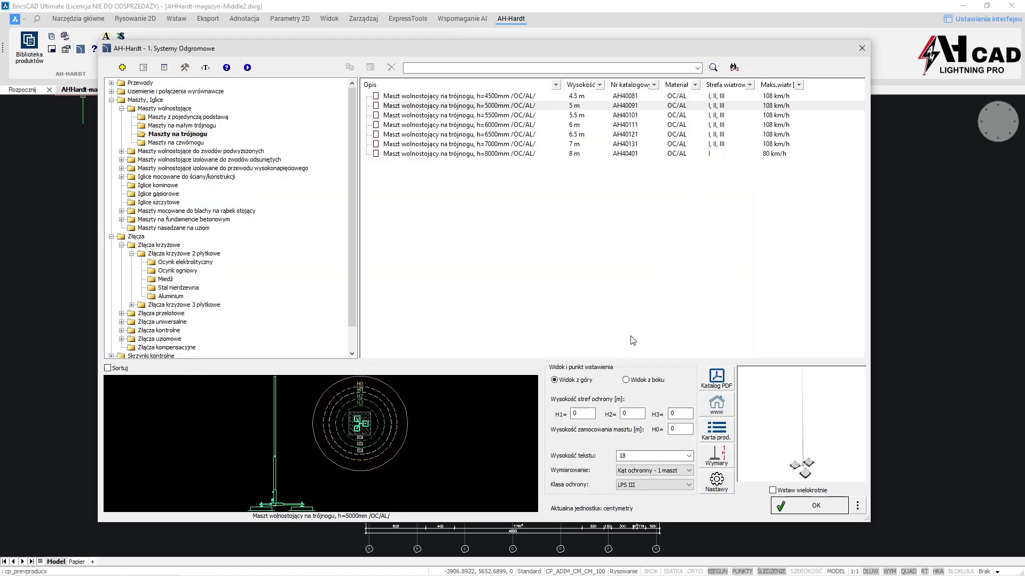
click(626, 381)
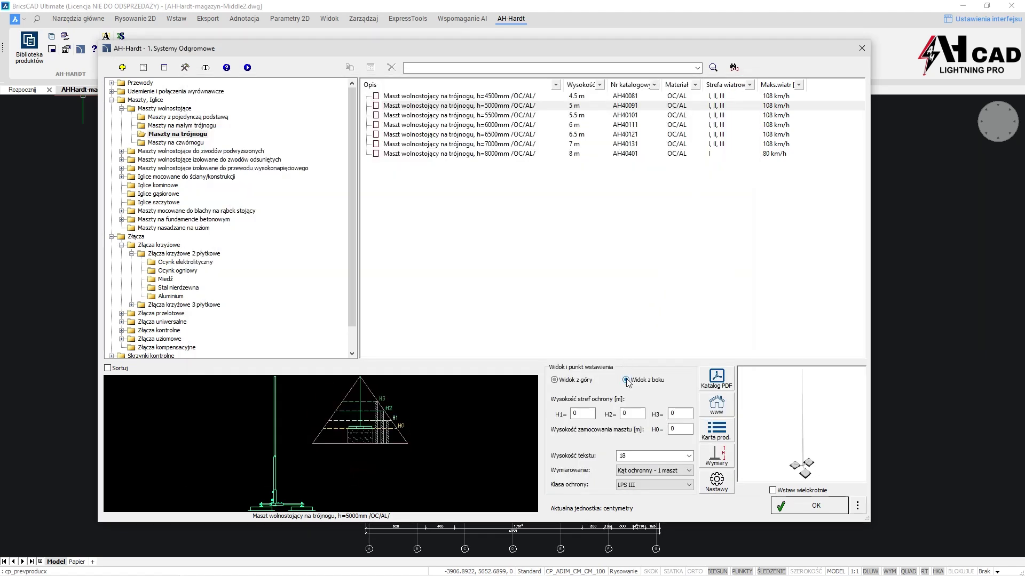
click(460, 408)
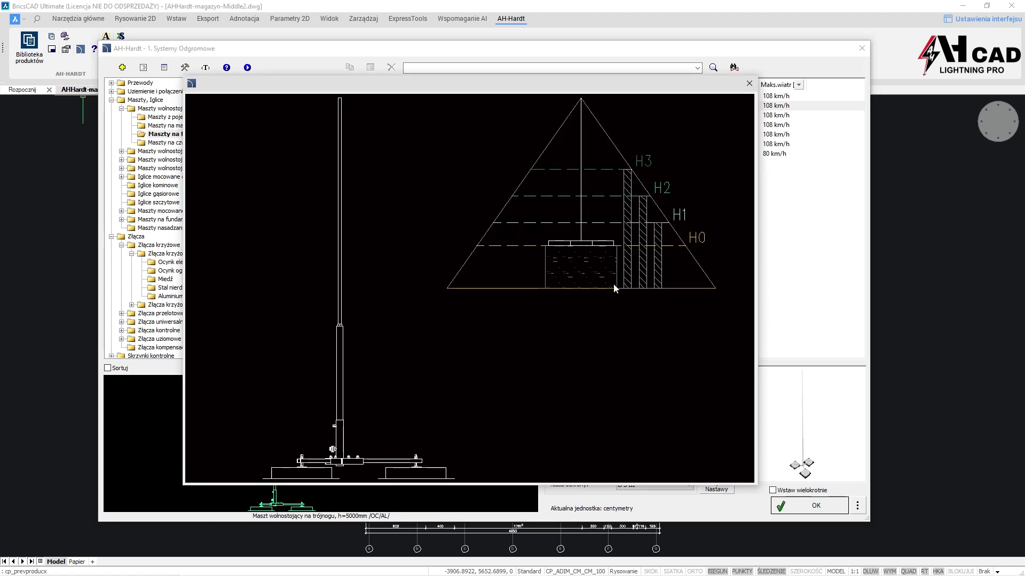
click(749, 83)
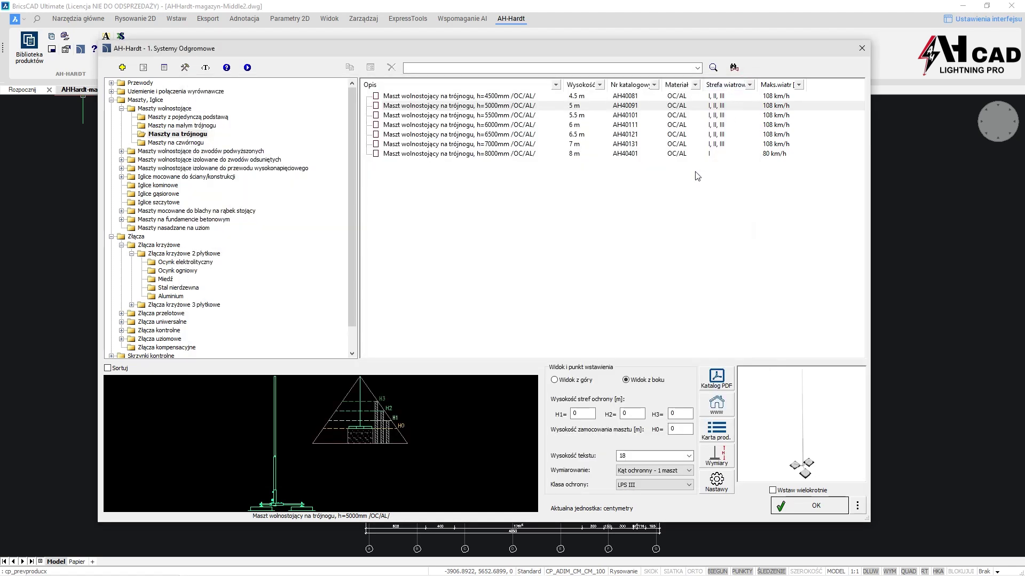
click(555, 380)
text(2.5)
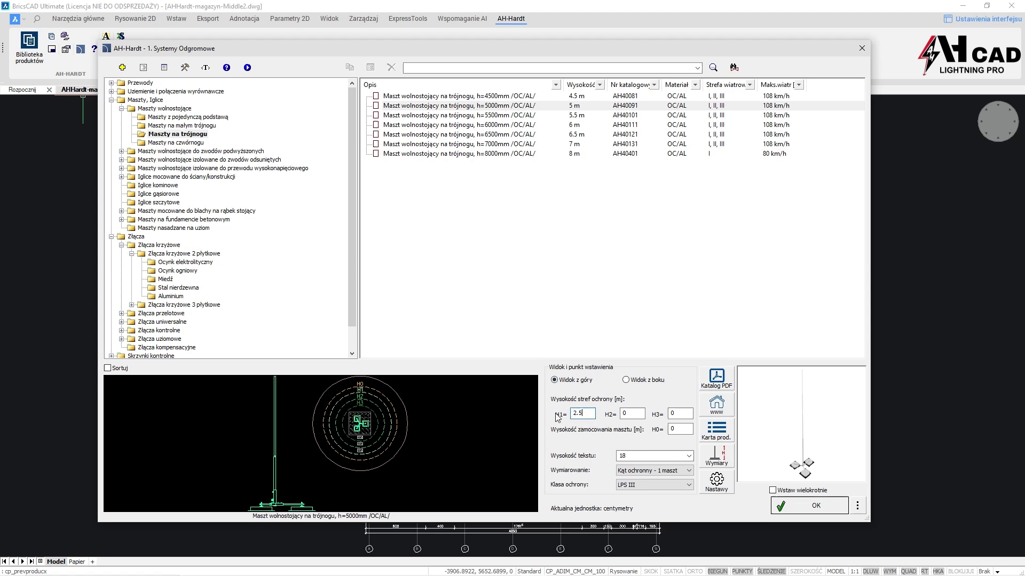
Set dimensioning to 'Toczona kula - wiele masztów' and keep protection class LPS III
click(682, 472)
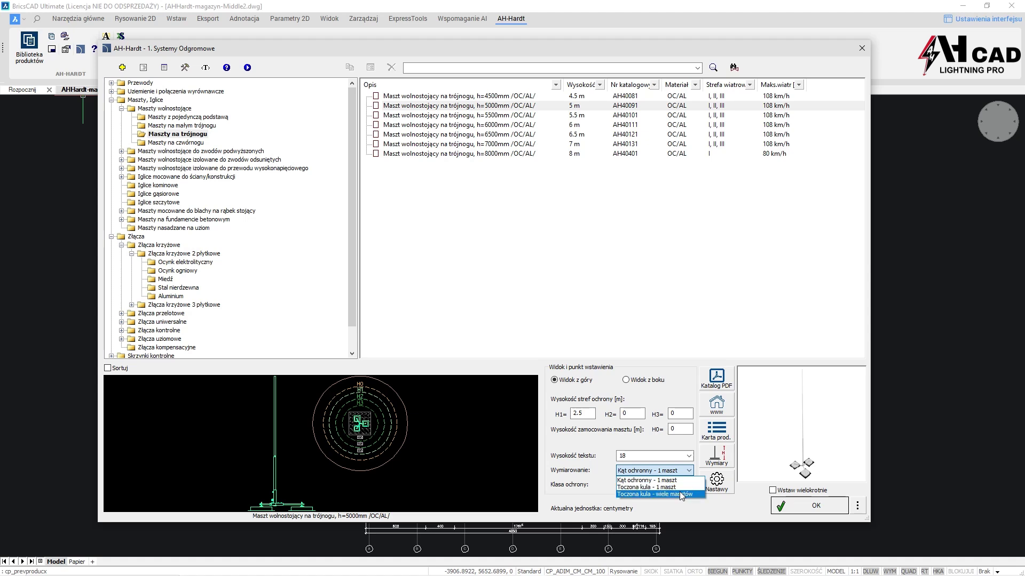
click(681, 495)
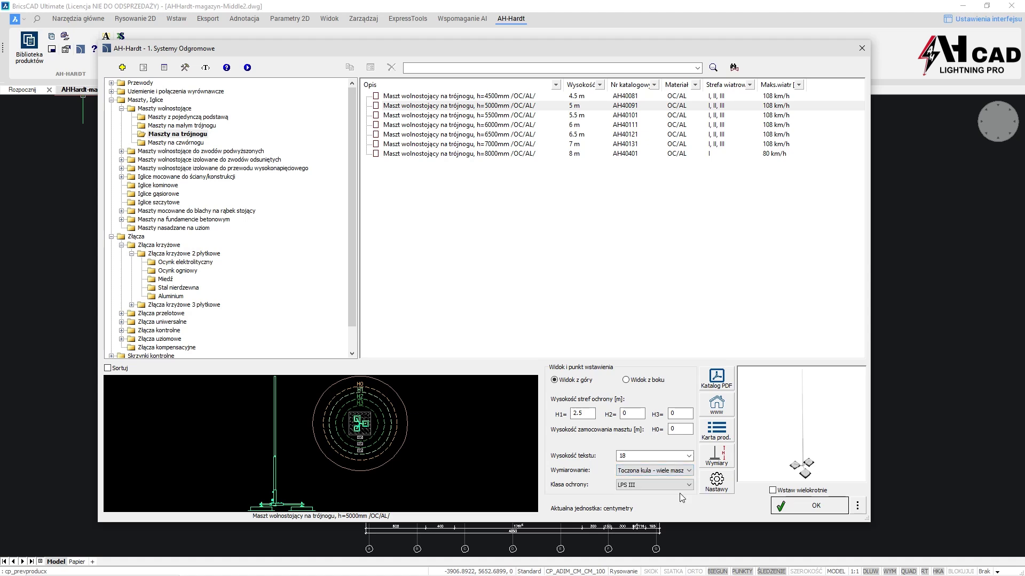
click(689, 485)
click(683, 501)
Insert the 5 m tripod mast beside the rooftop unit, rotated with its arm pointing right
click(807, 507)
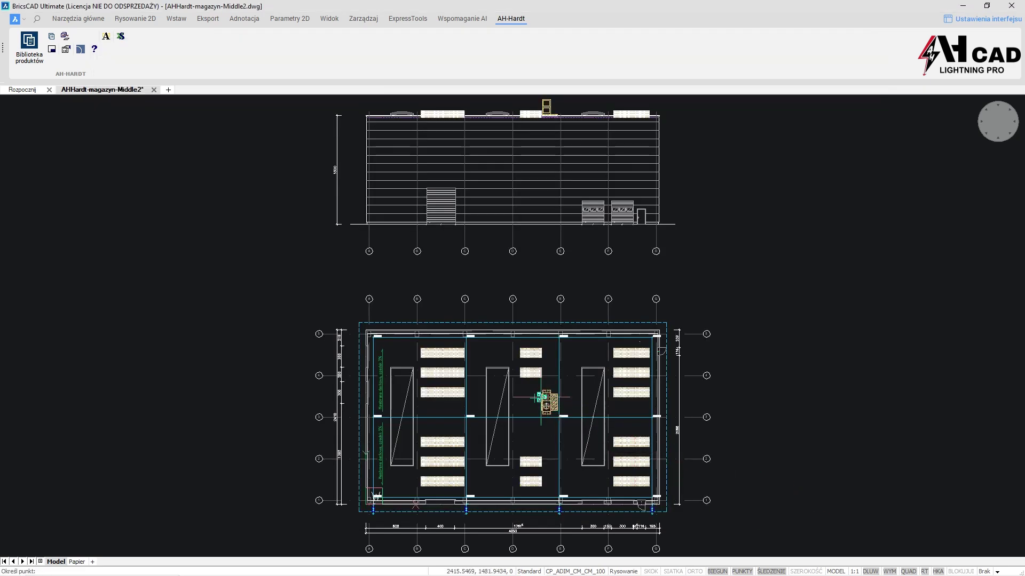
scroll(539, 403, up, 3)
scroll(532, 395, up, 3)
scroll(529, 389, up, 1)
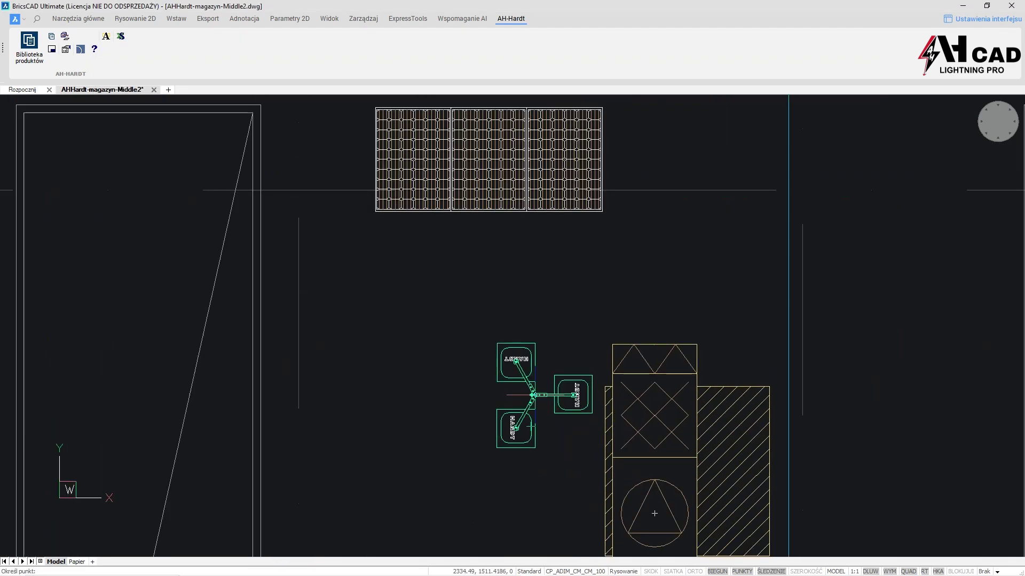
scroll(523, 342, up, 1)
click(518, 336)
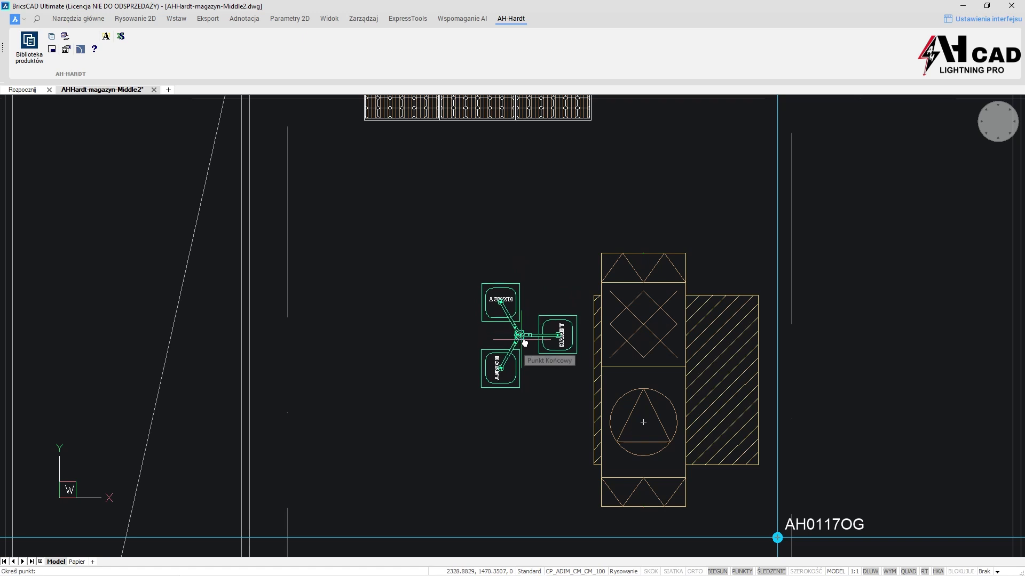
click(582, 338)
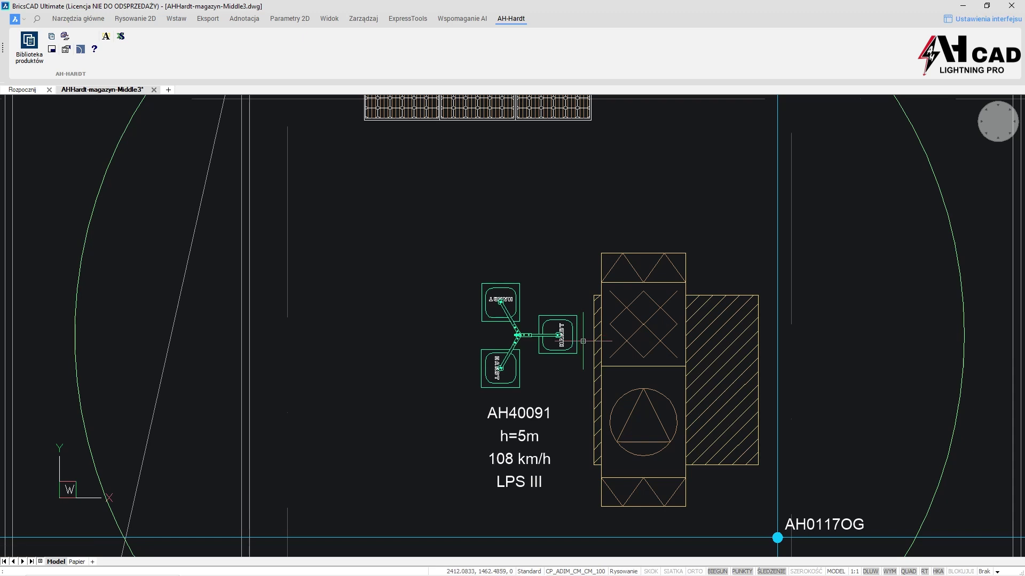
middle_click(582, 339)
middle_drag(572, 186, 561, 277)
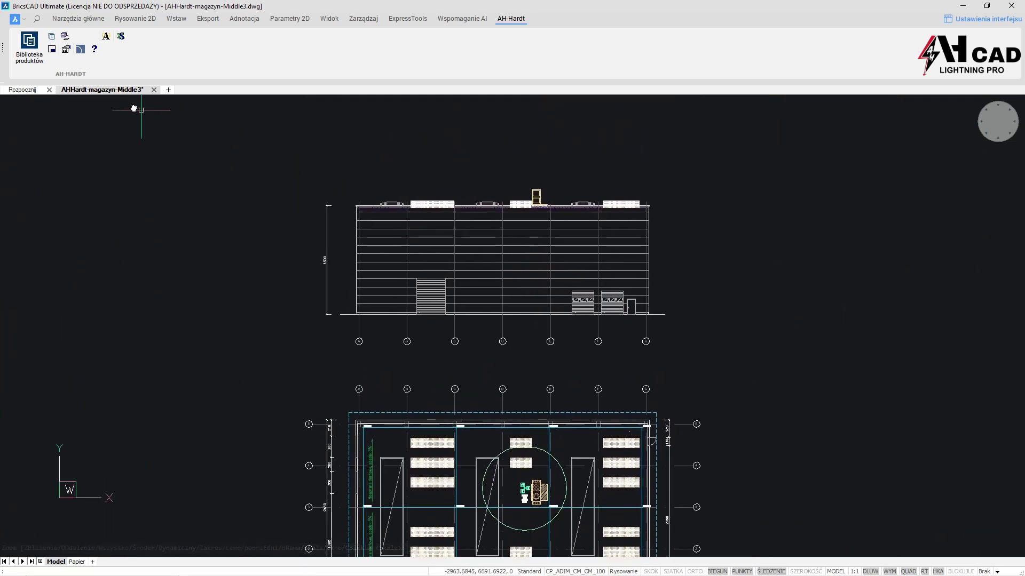
click(65, 36)
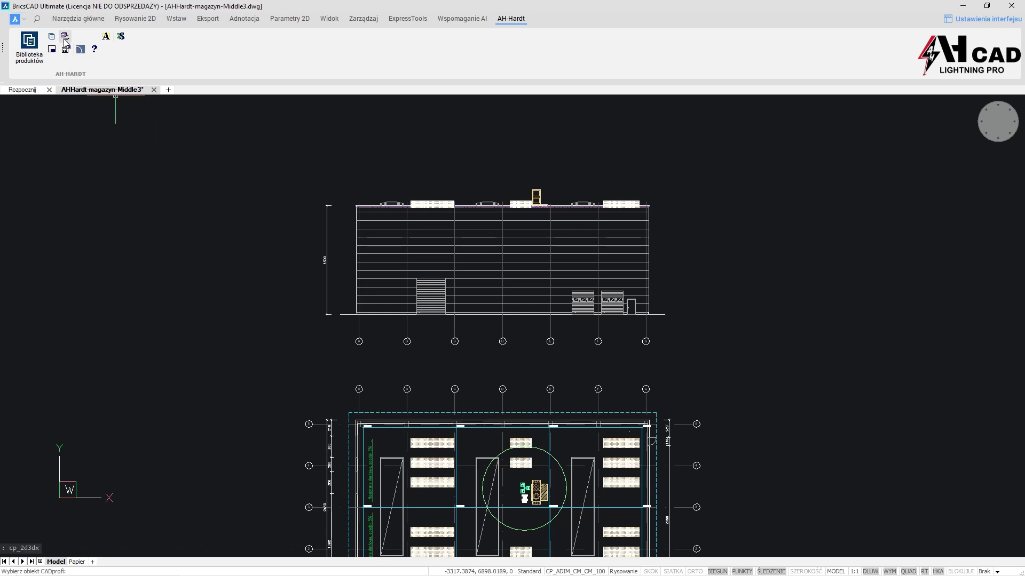
Insert the mast's side view with R-45m protection arcs at the elevation roof midpoint
click(523, 488)
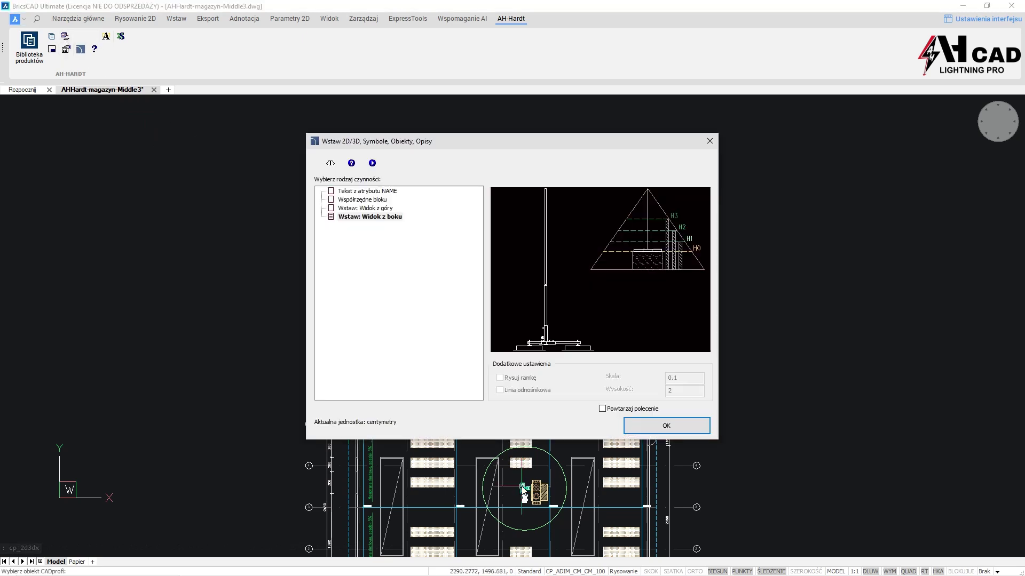
click(665, 425)
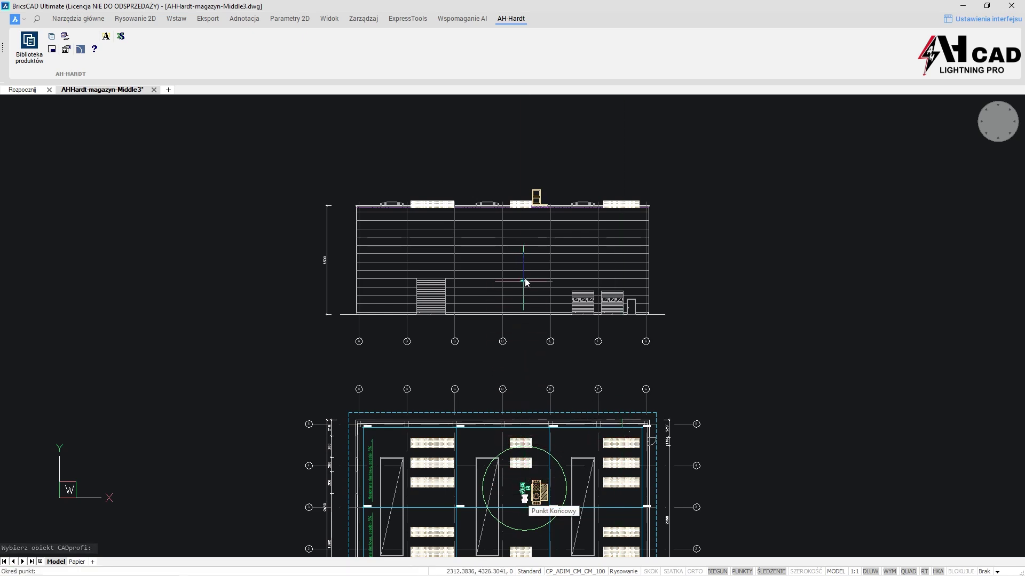
click(522, 208)
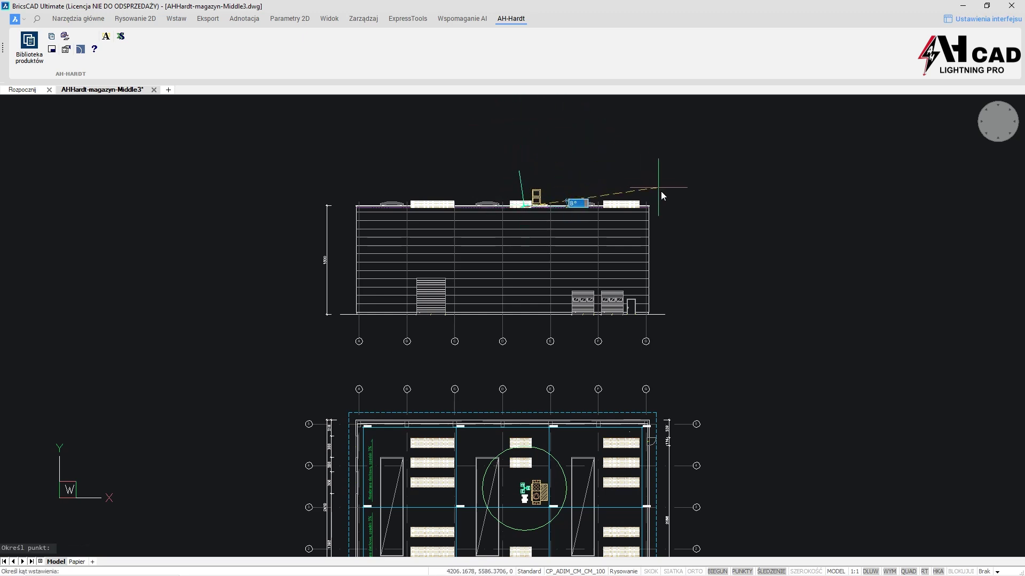
click(648, 207)
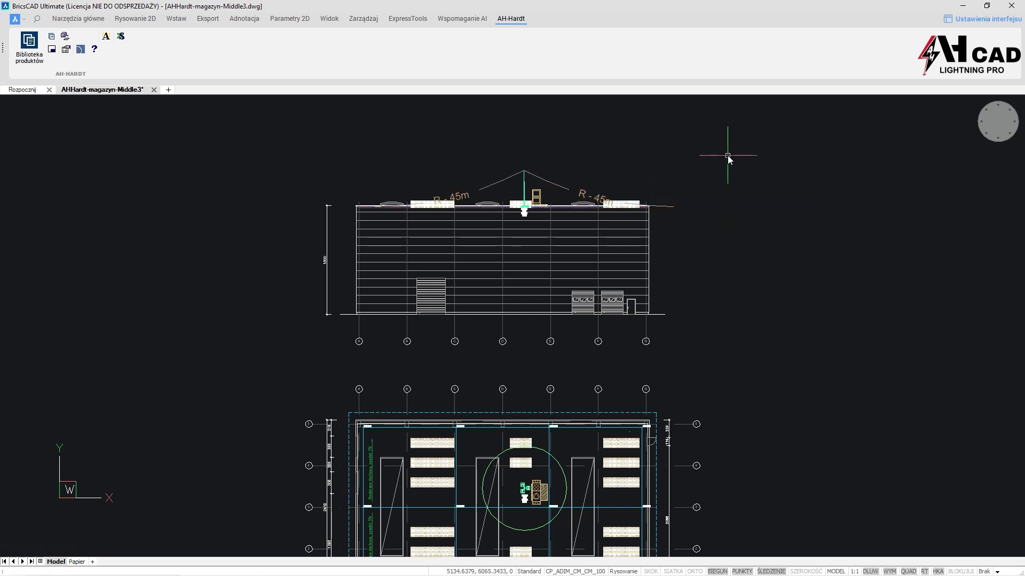
Zoom in on the elevation mast and start a DIST measurement, then cancel it
text(z)
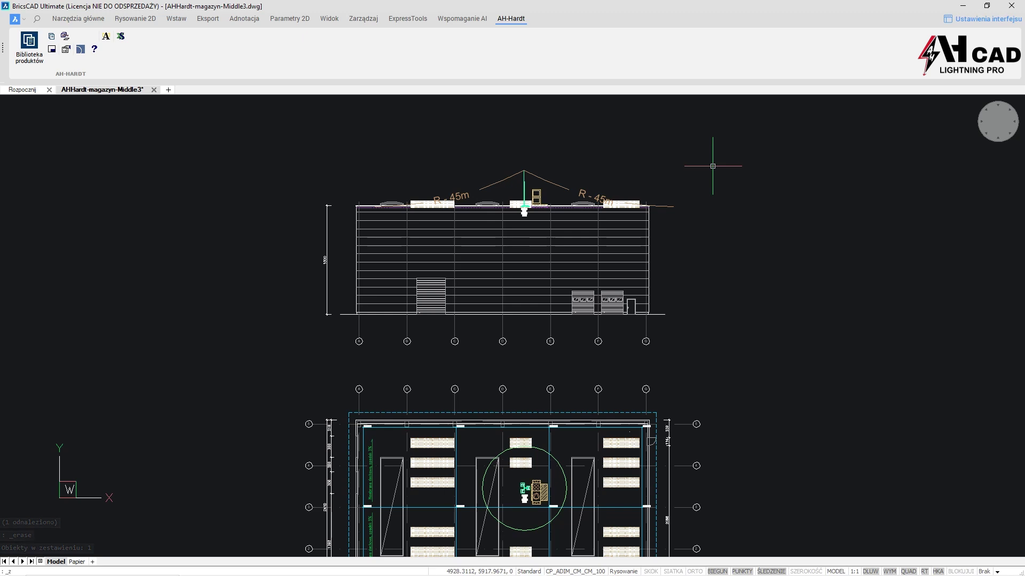
key(Return)
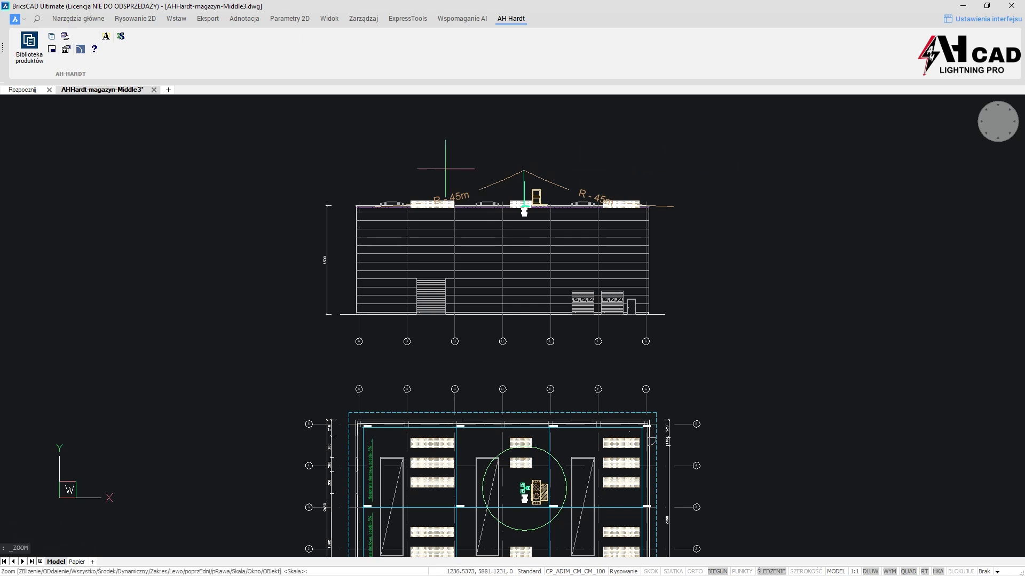
click(398, 152)
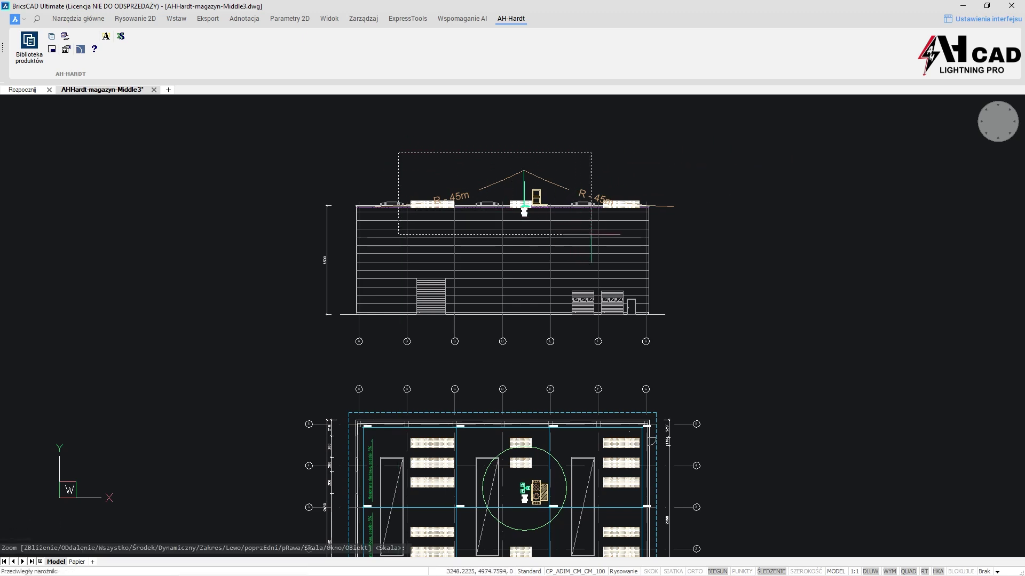
click(599, 235)
text(di)
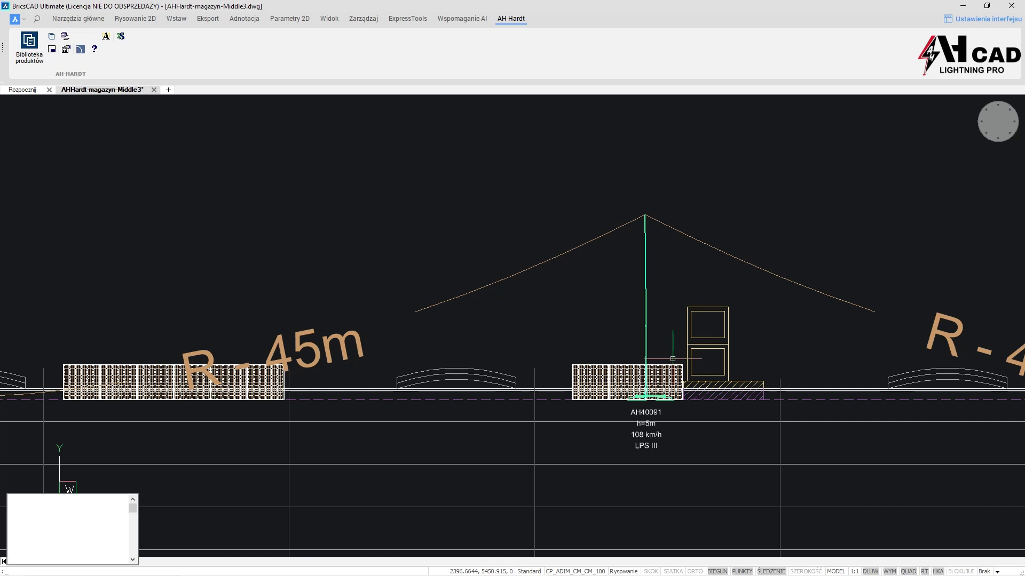
key(Return)
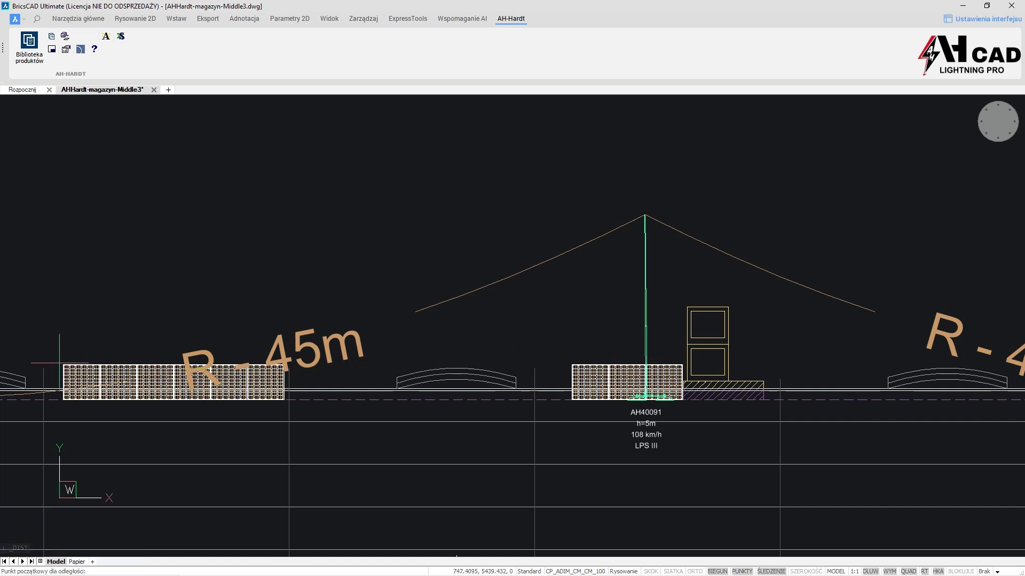
click(59, 362)
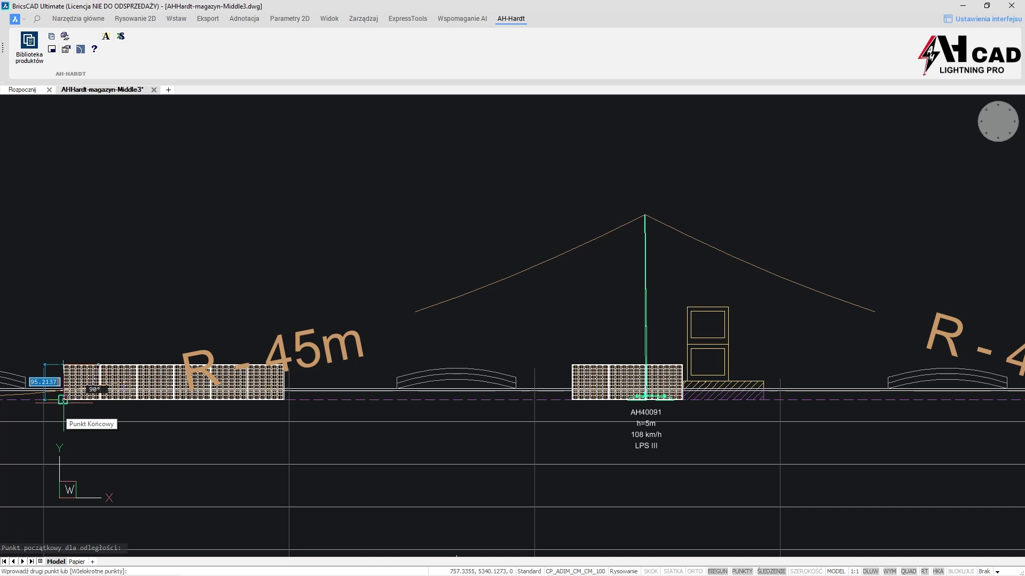
key(Escape)
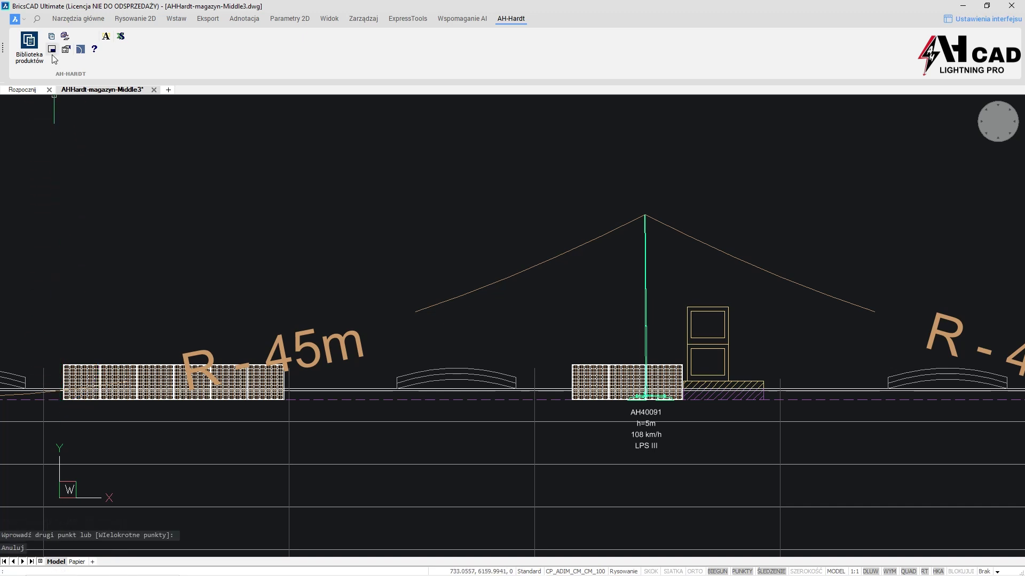
Select the h=3500 mm /AL/ single-base mast AH40271 and choose Rozmieść to distribute copies
click(51, 36)
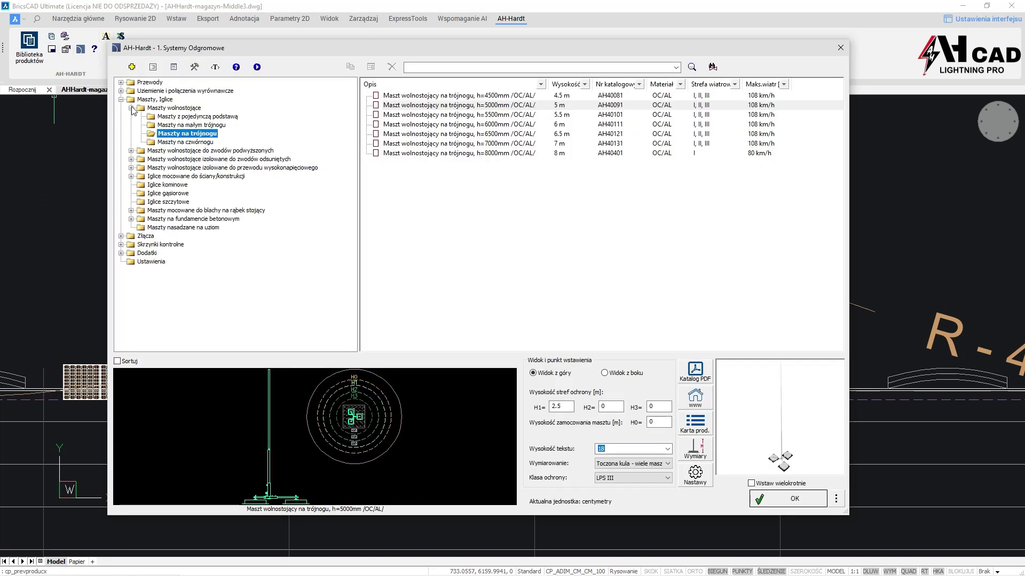
click(195, 117)
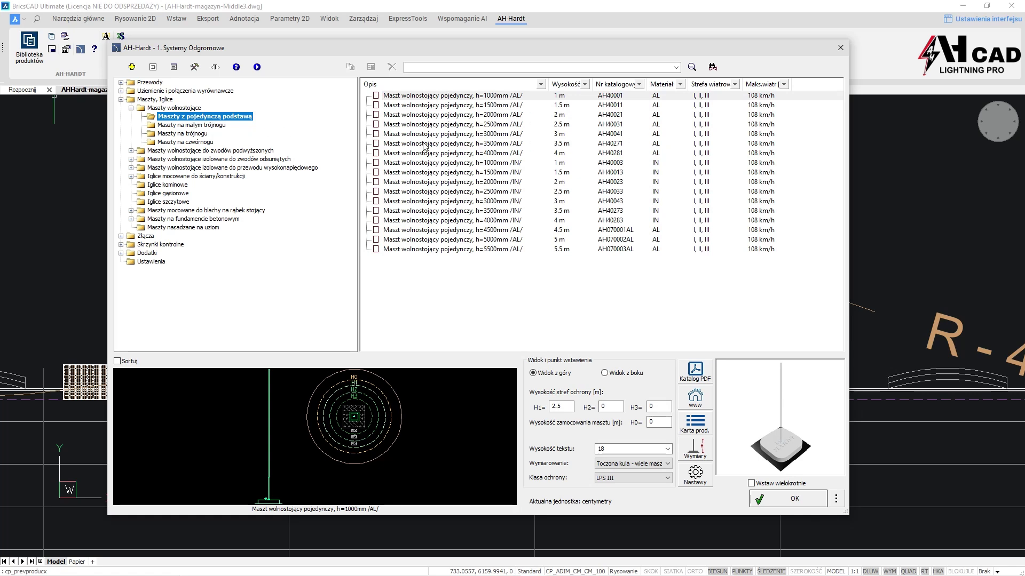
click(435, 145)
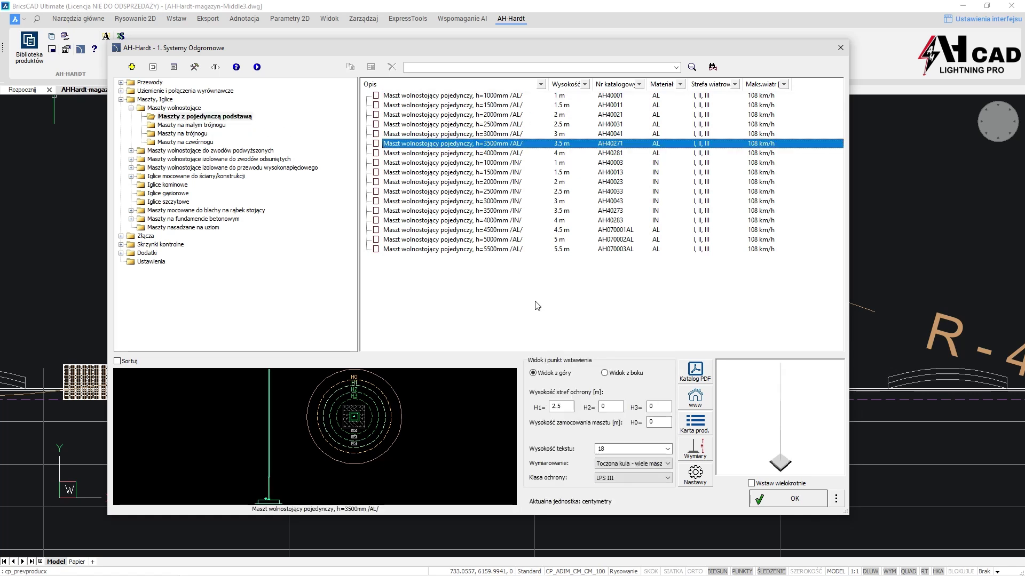
drag(606, 409, 594, 406)
text(1)
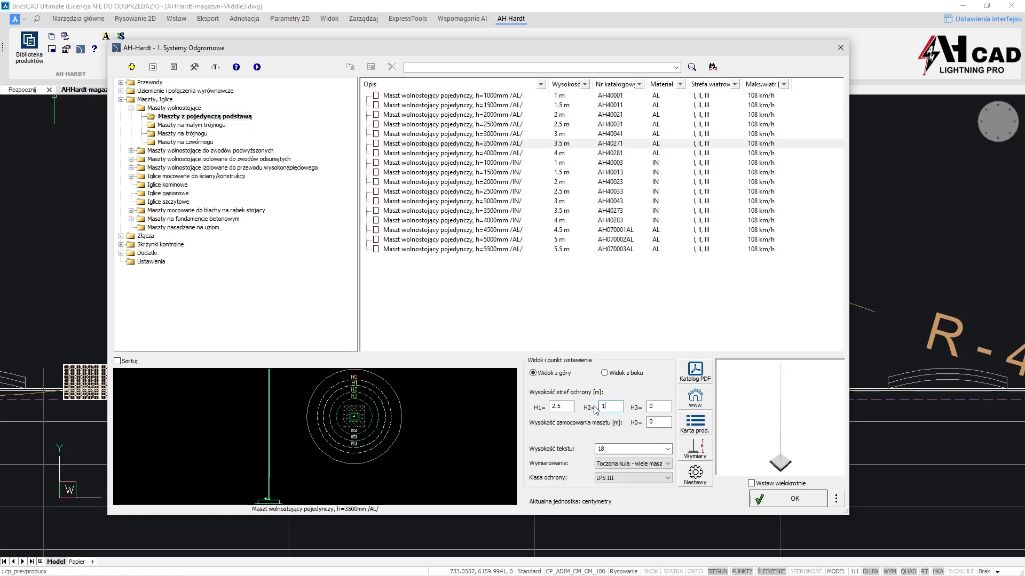
click(836, 499)
click(795, 501)
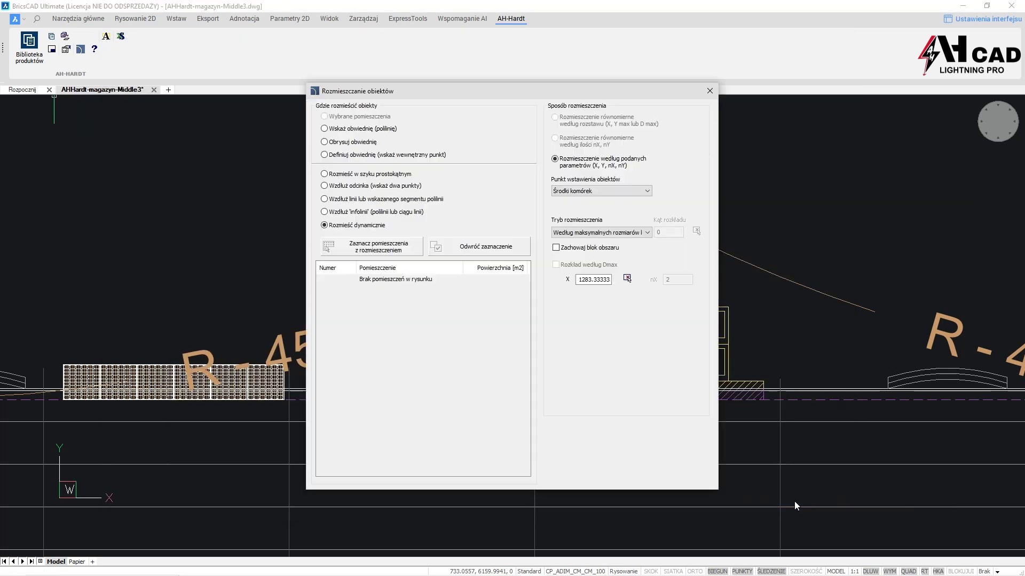
Choose rectangular-grid placement from the grid corner, with spacing measured between outermost (Skrajnymi) masts
click(397, 178)
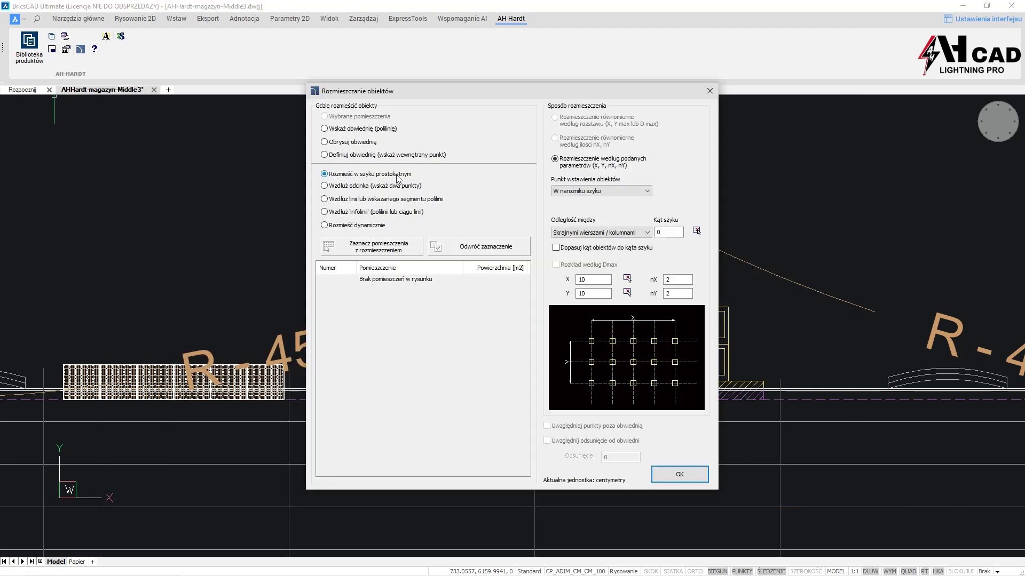
click(627, 191)
click(616, 202)
click(640, 233)
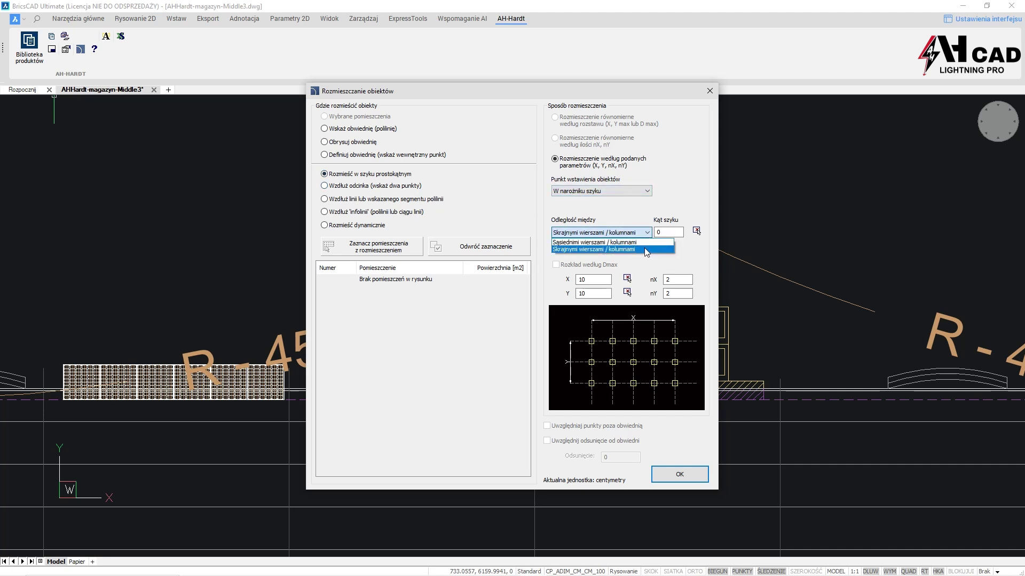
click(645, 250)
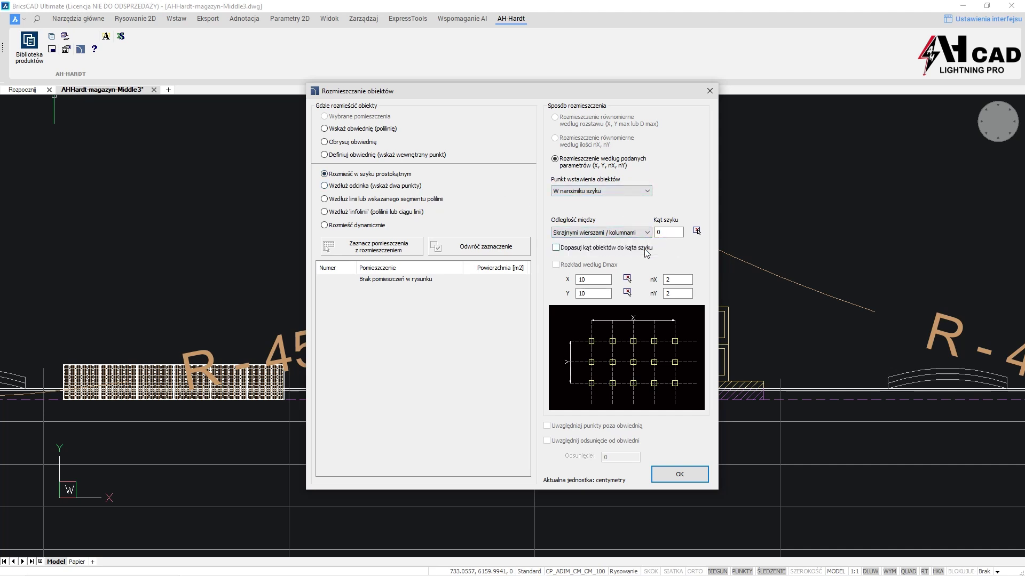
Measure the 2654.23 X spacing across the roof plan
click(627, 278)
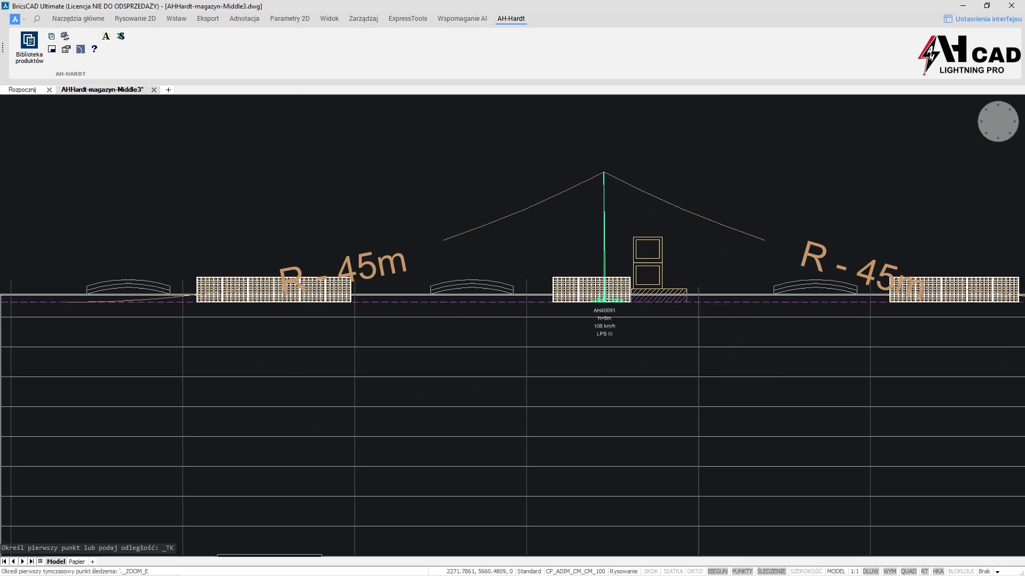
middle_click(597, 320)
scroll(510, 431, up, 3)
middle_drag(510, 430, 553, 364)
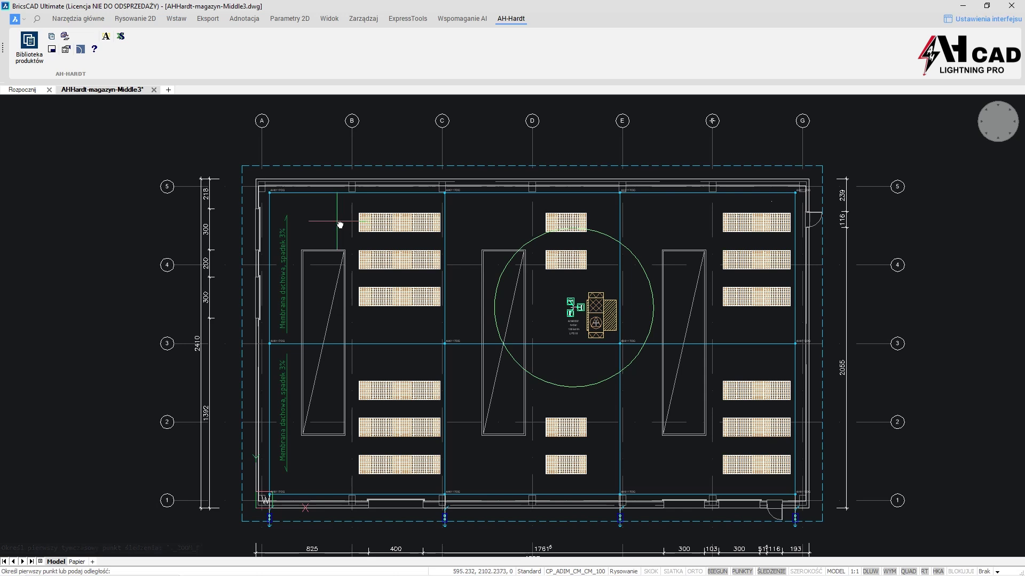
click(340, 223)
click(701, 226)
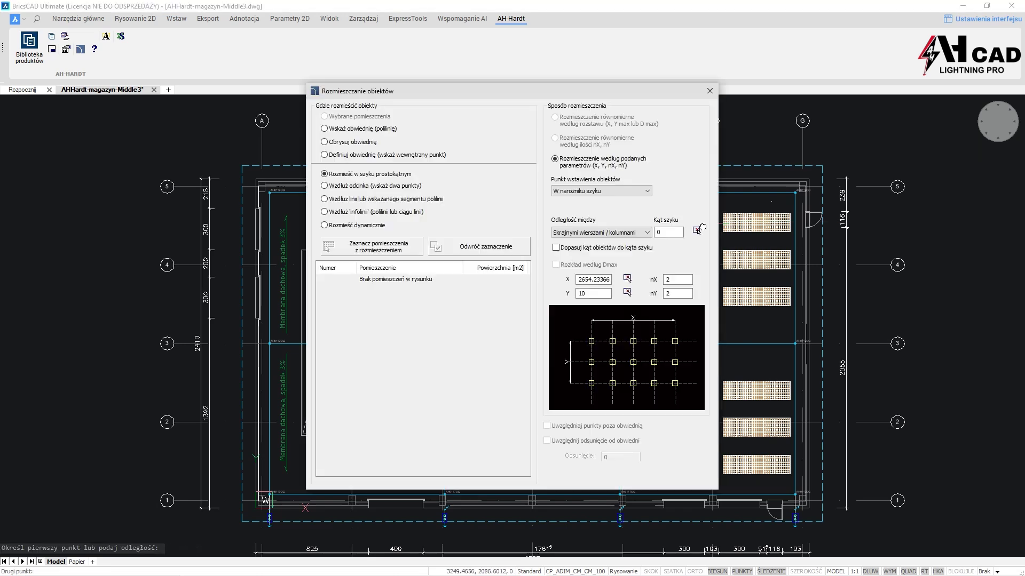
Measure the 1735.61 Y spacing and place the 2 × 2 mast grid on the roof plan
click(627, 292)
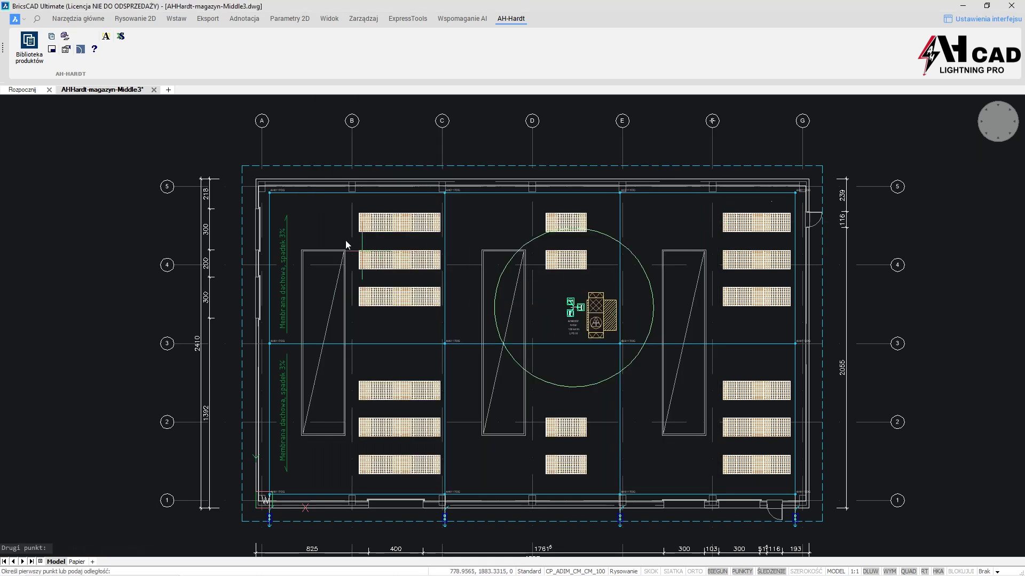
click(338, 229)
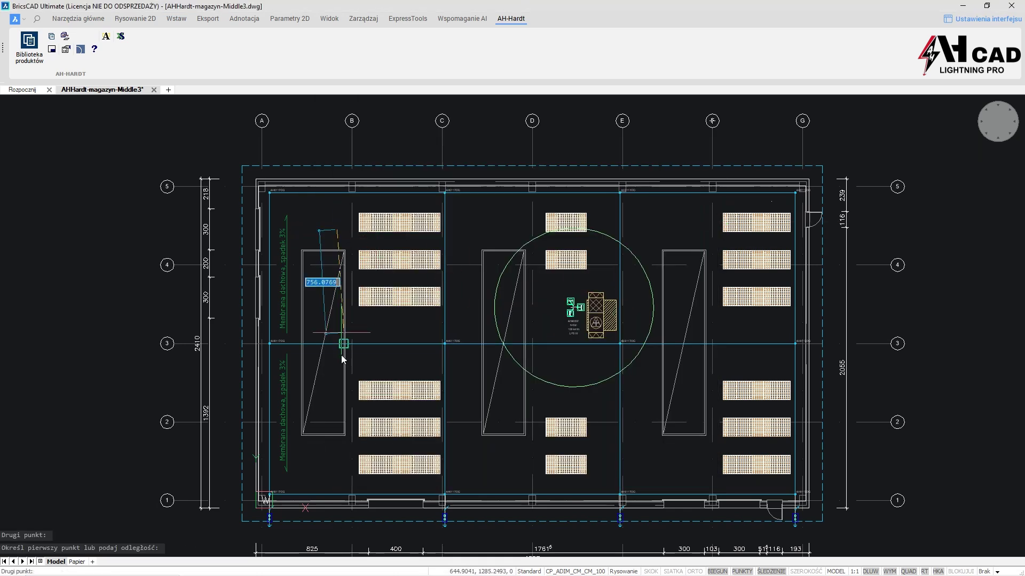
click(337, 466)
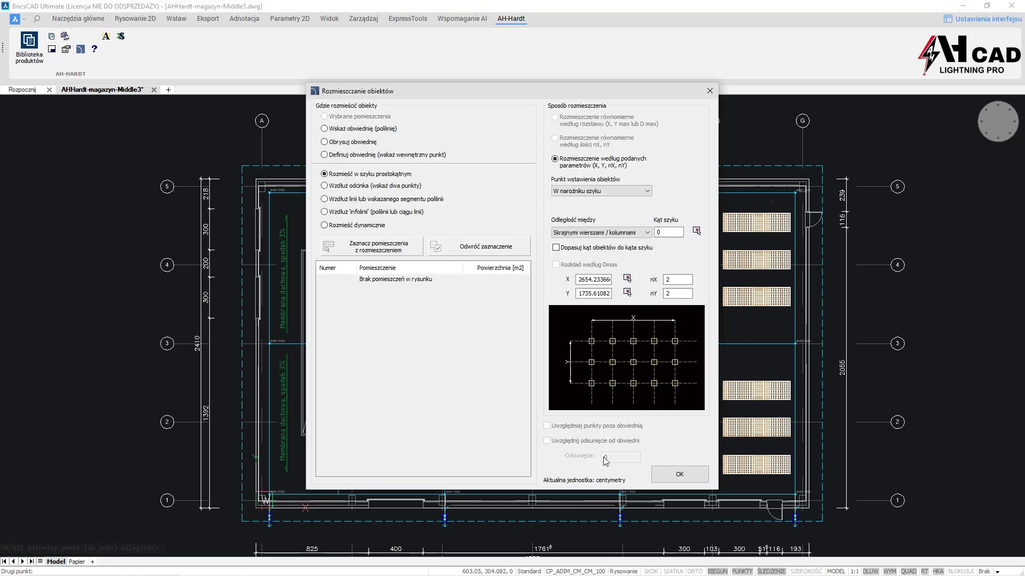
click(677, 475)
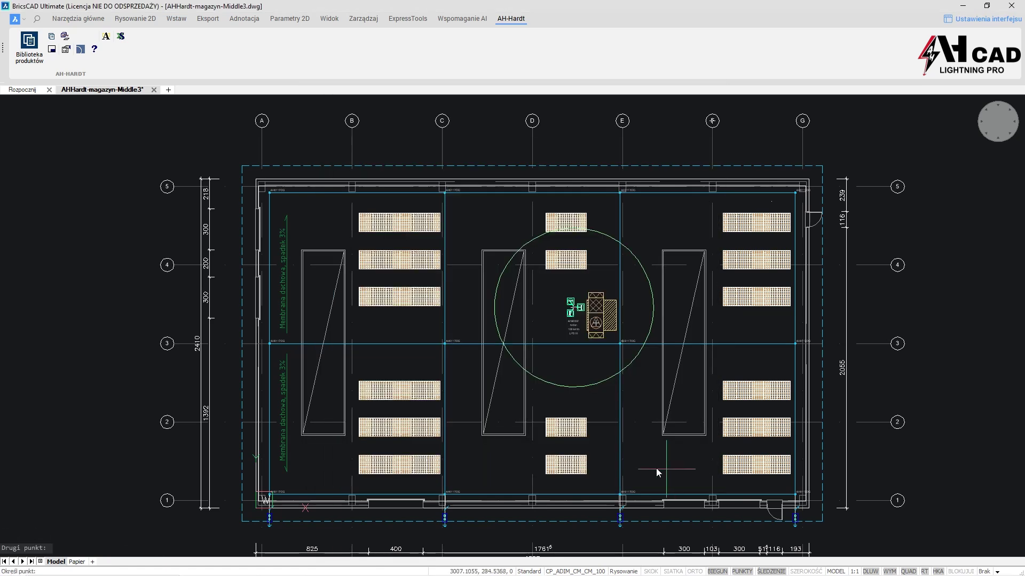
click(331, 472)
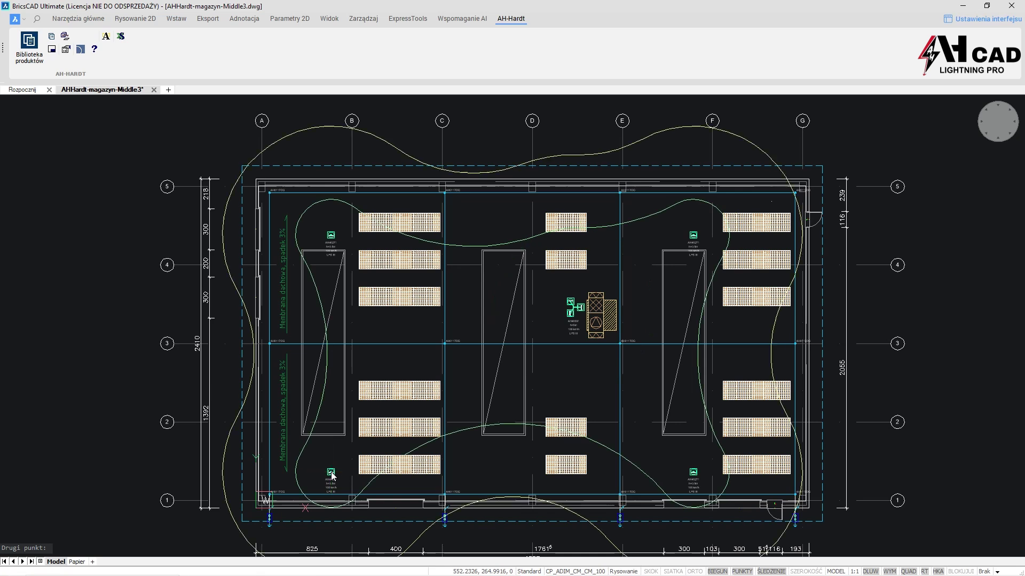
Accept the mast angle, move the two right-hand masts slightly right, and zoom to extents
click(637, 319)
text(m)
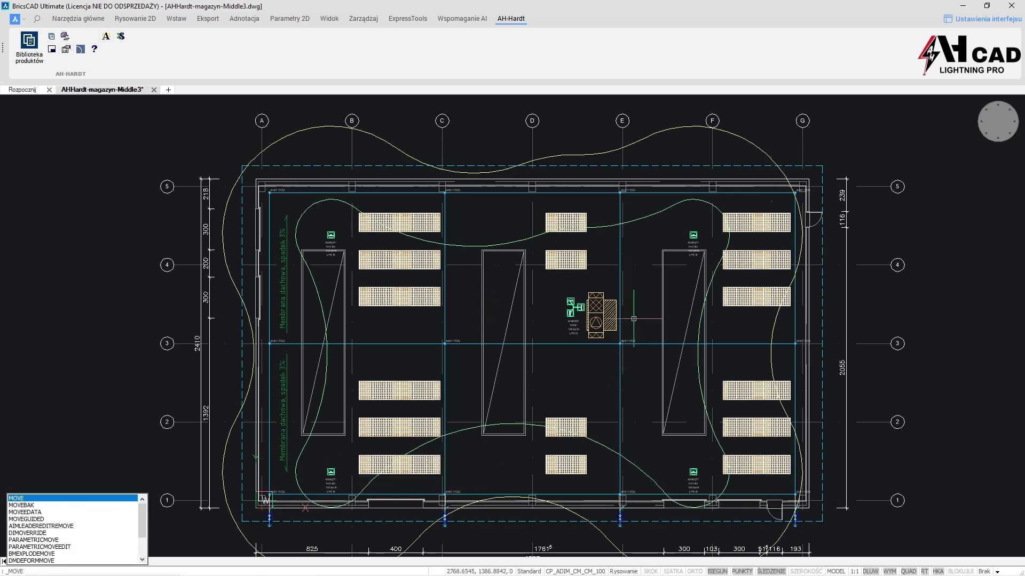
key(Return)
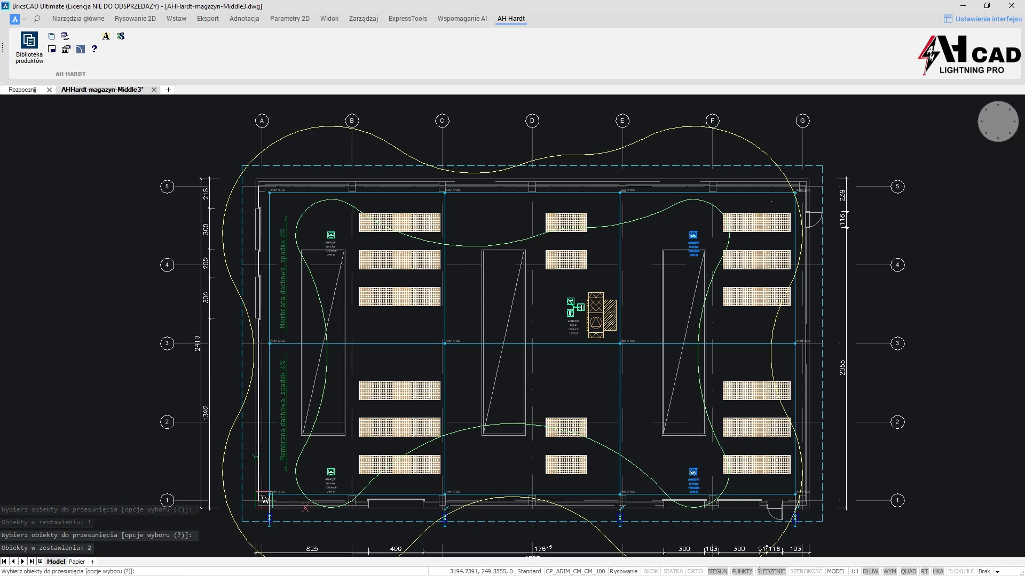
key(Return)
click(692, 471)
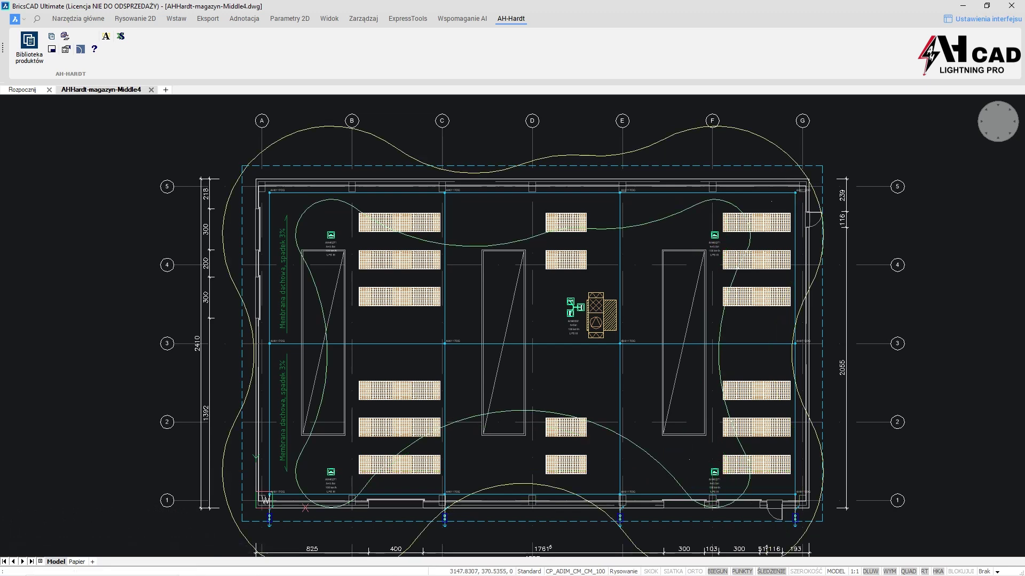
middle_click(688, 459)
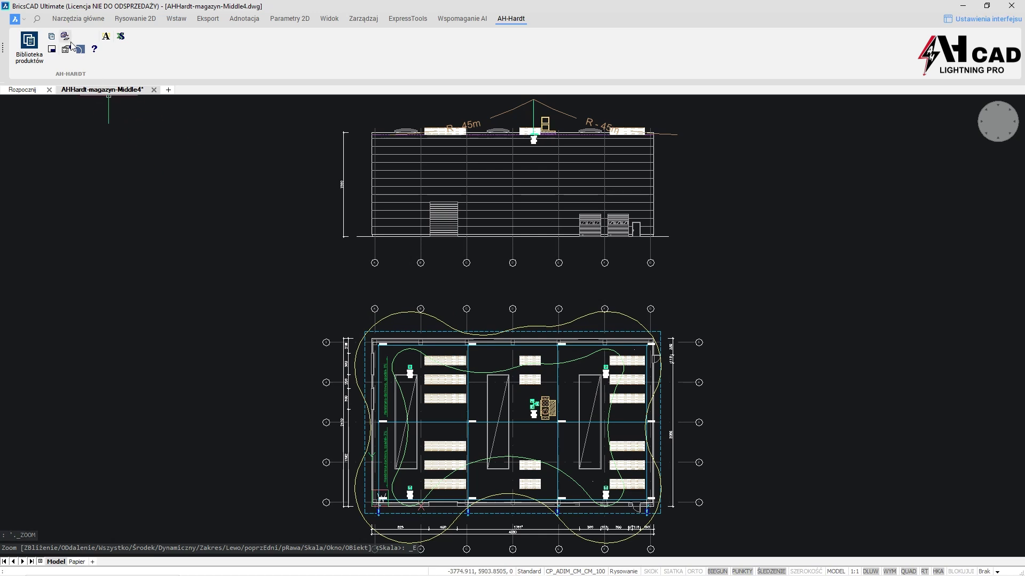
Add a side view of the left plan mast, upright on the elevation roof line
click(65, 38)
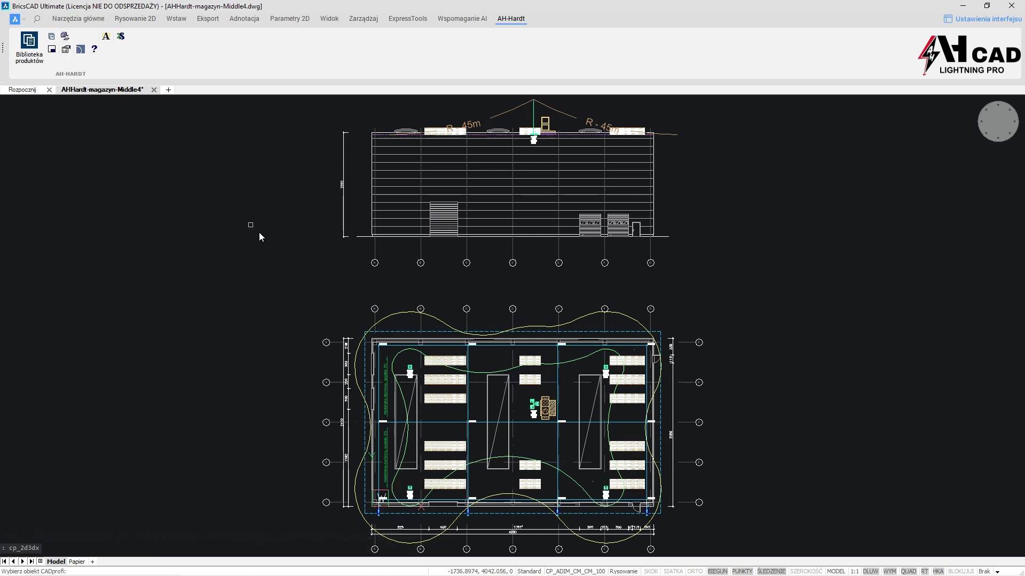
click(409, 370)
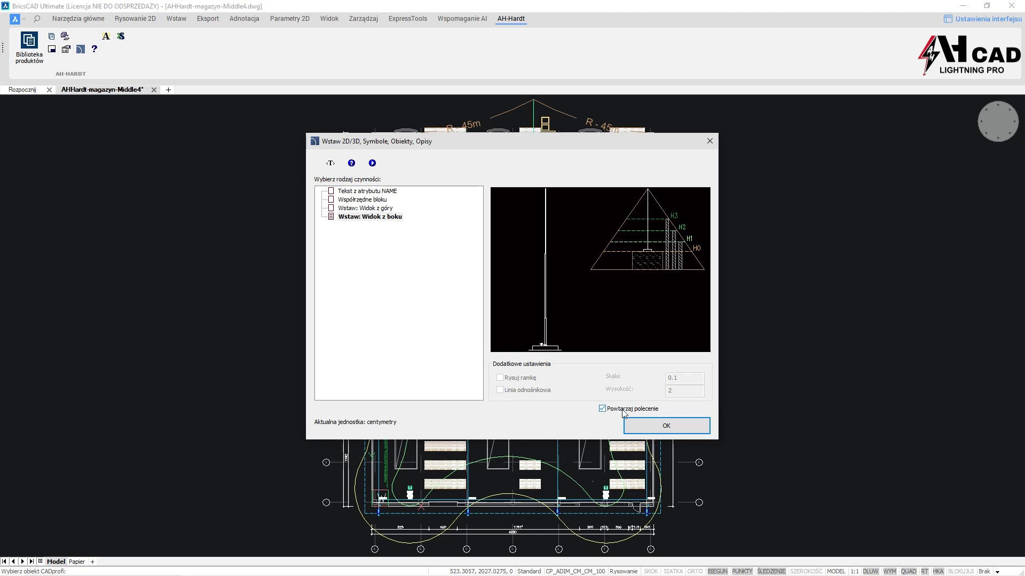
click(652, 427)
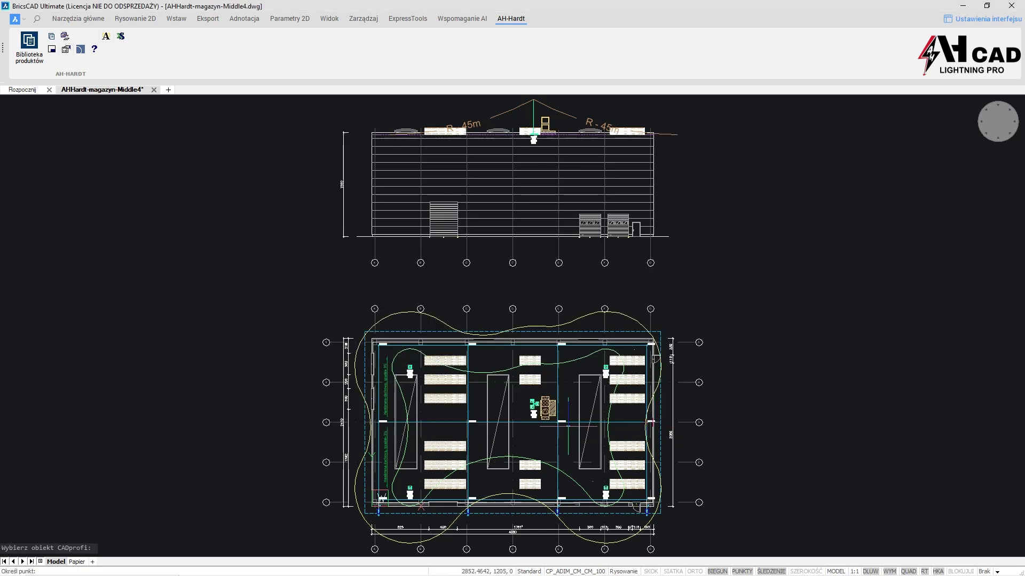
click(409, 369)
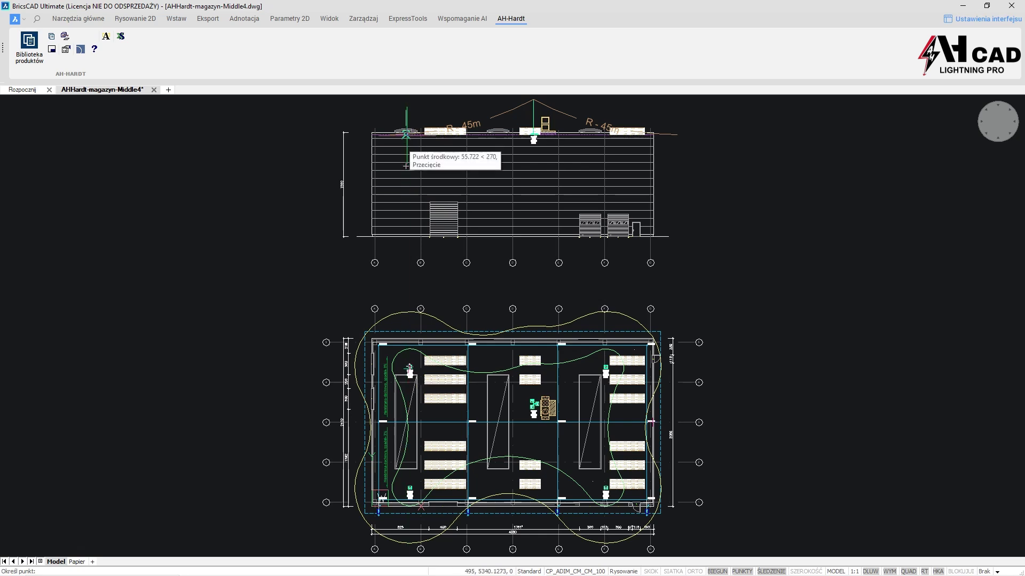
click(406, 166)
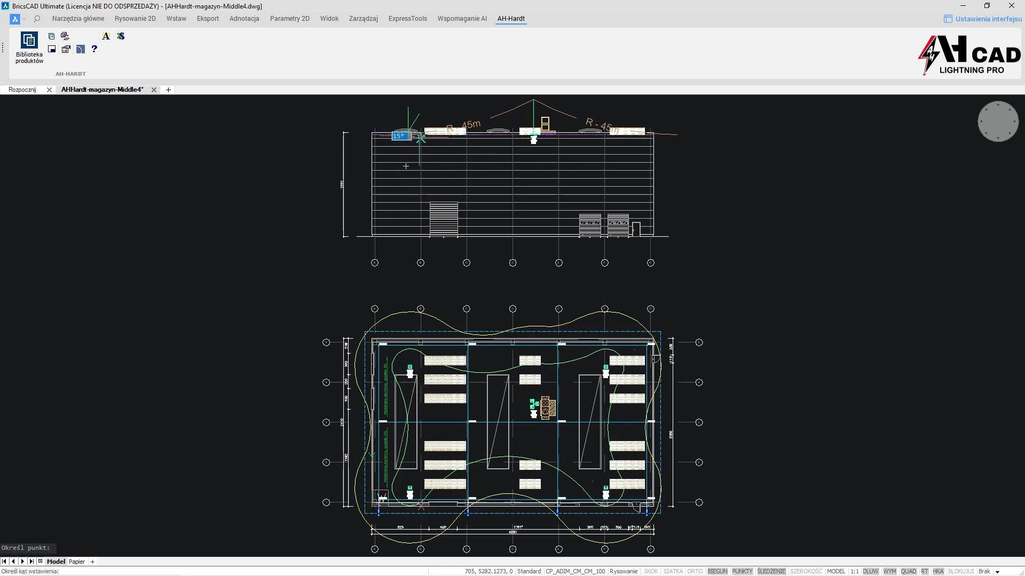
click(592, 166)
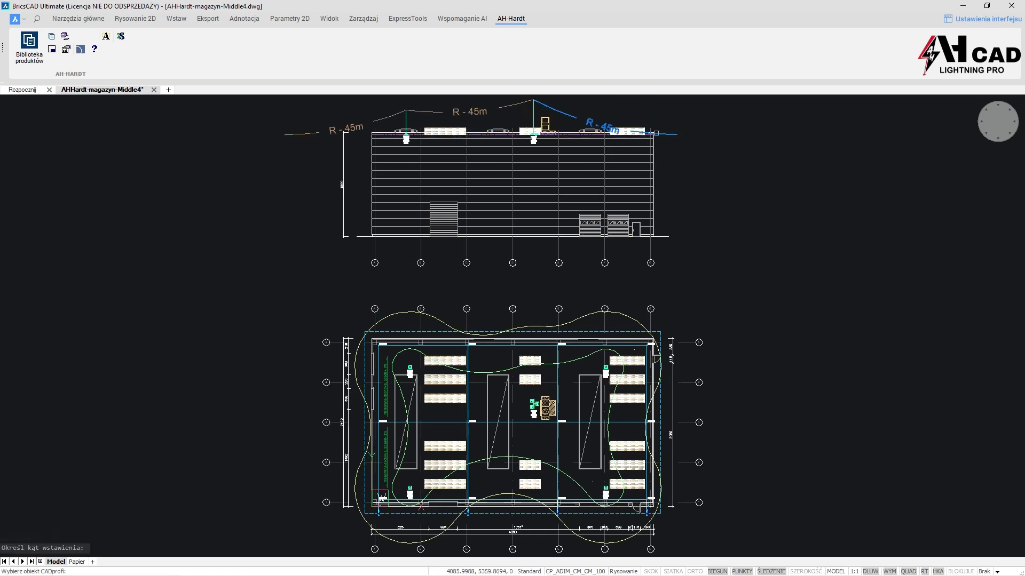
key(Escape)
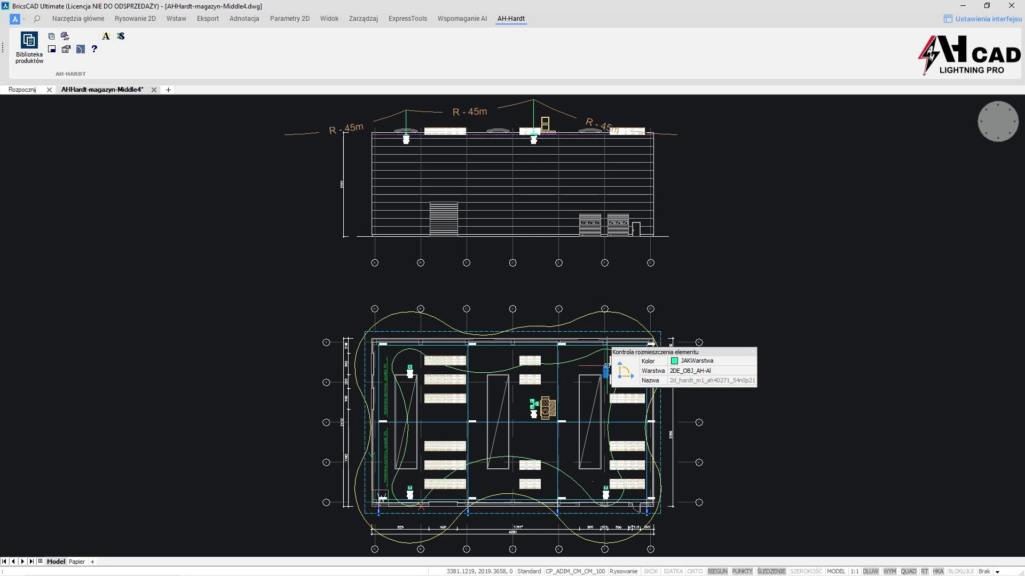
Add the right plan mast's side view at the elevation roof's right end, with its R-45m arc
double_click(605, 368)
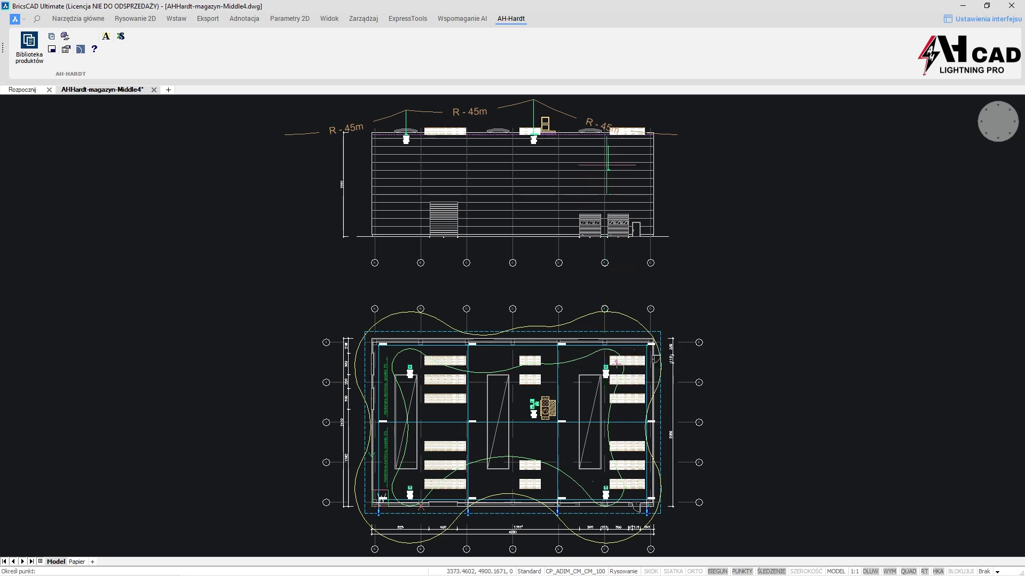
click(605, 134)
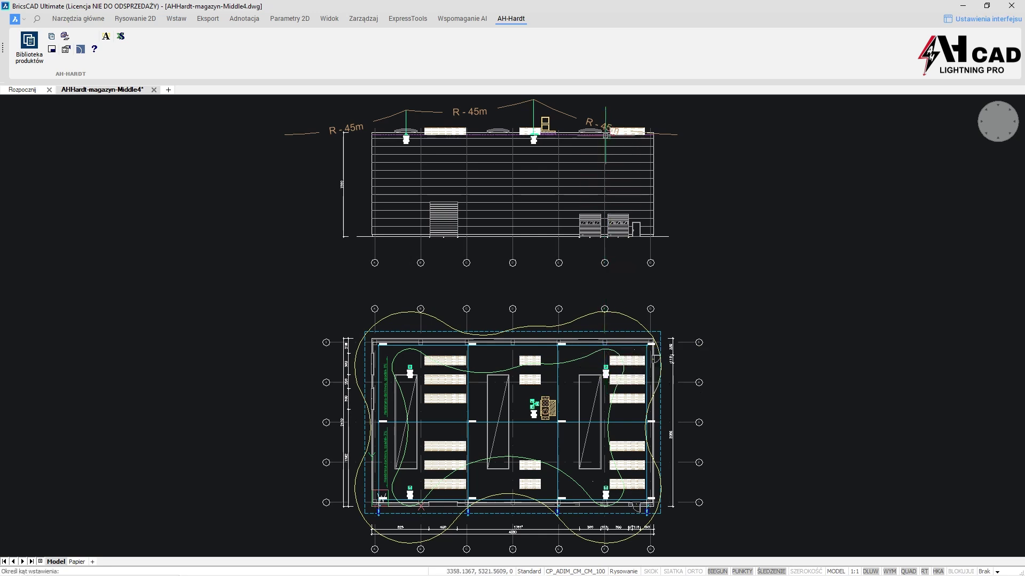
click(655, 133)
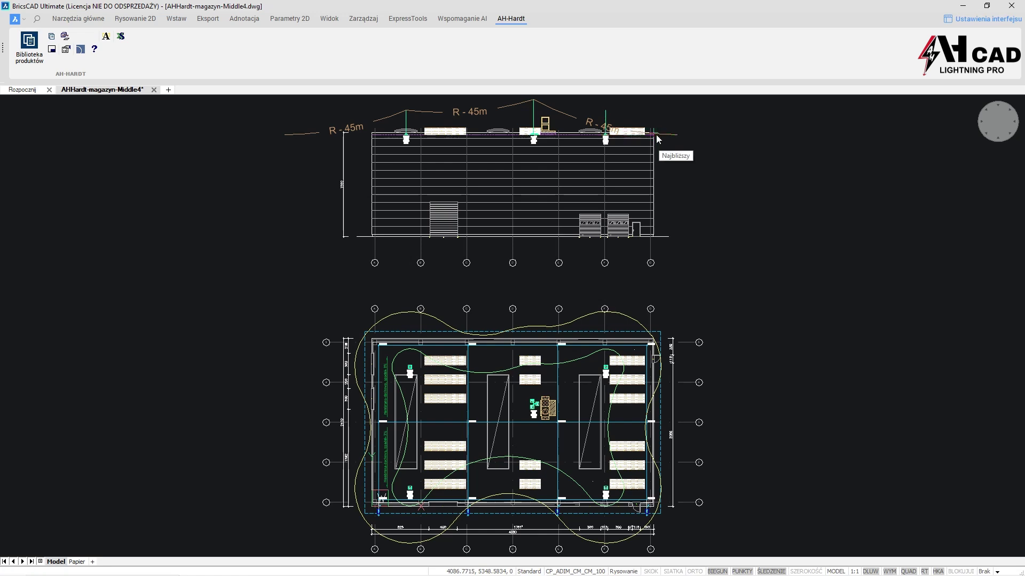
click(681, 148)
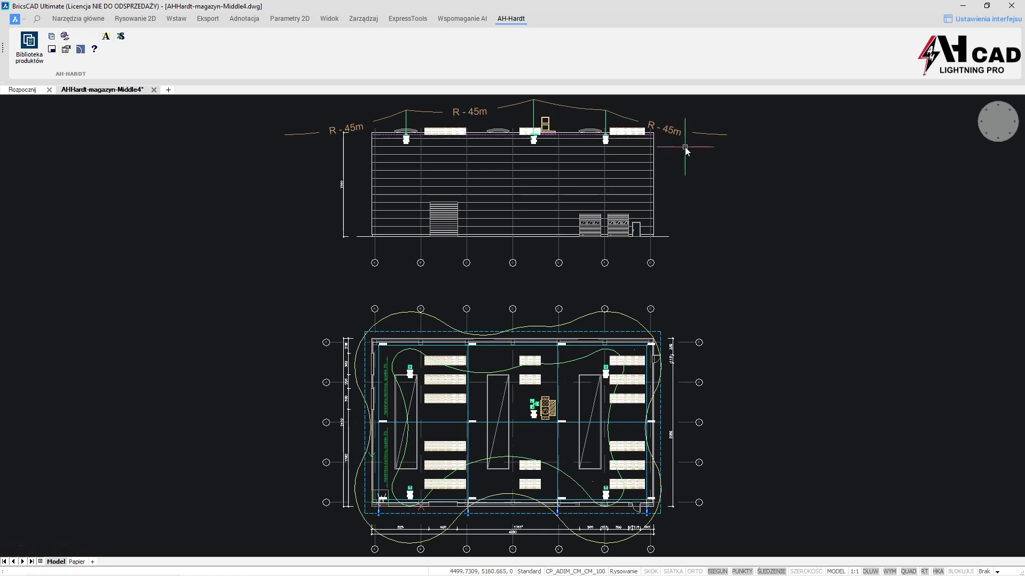
text(_z)
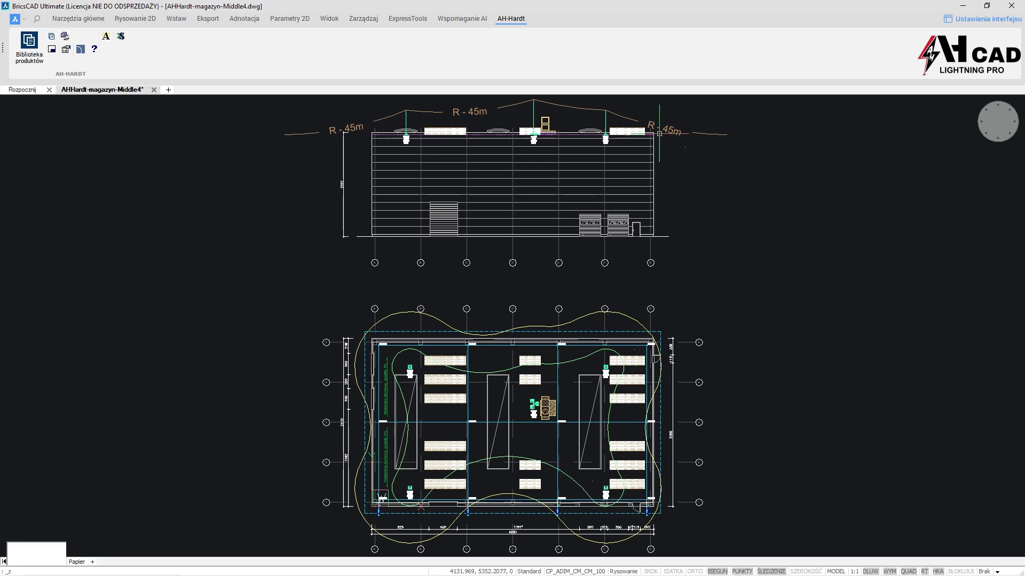
key(Return)
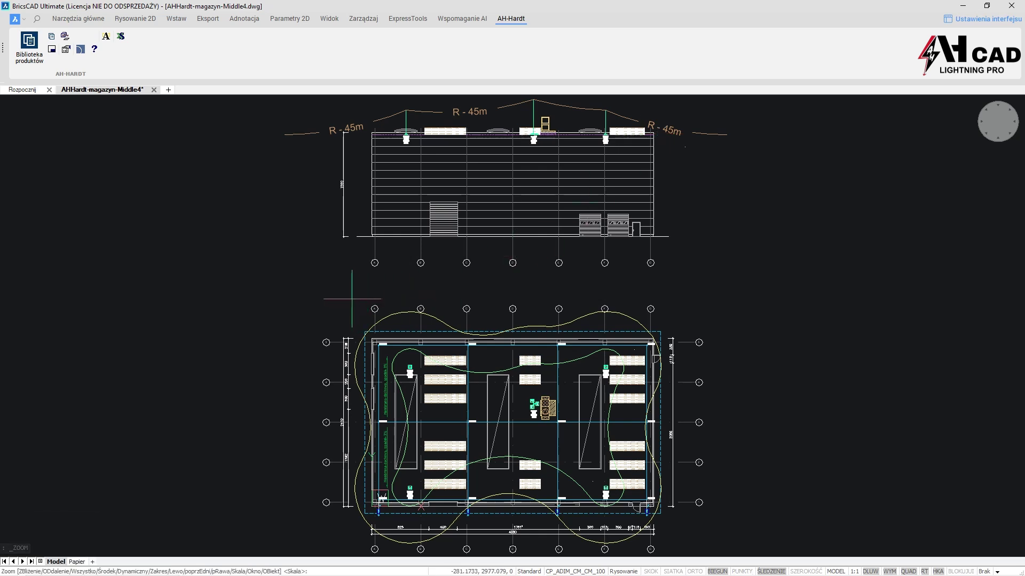
Zoom into the roof plan and preview protection zones with H2 changed to 1.2
click(351, 299)
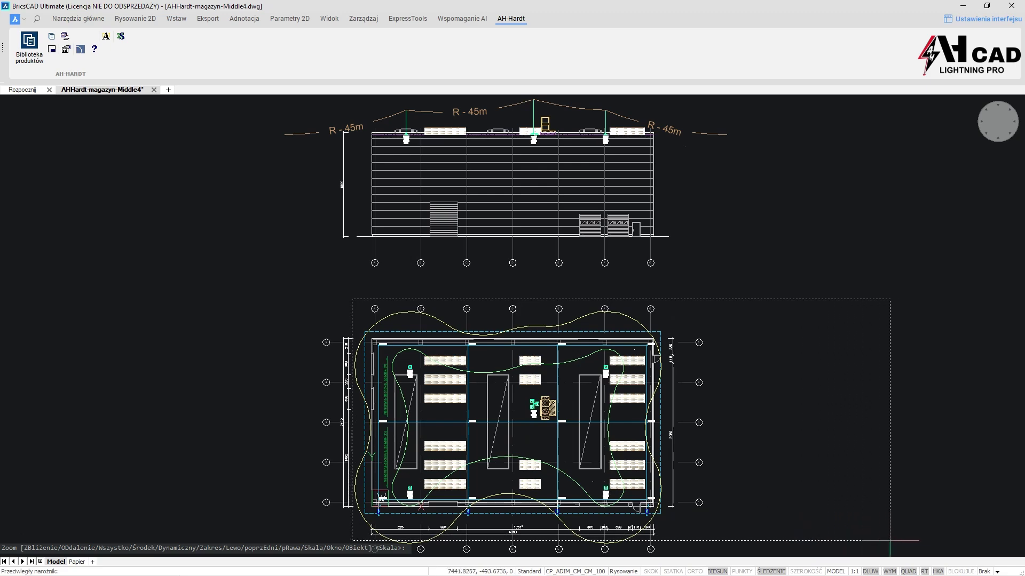
click(947, 549)
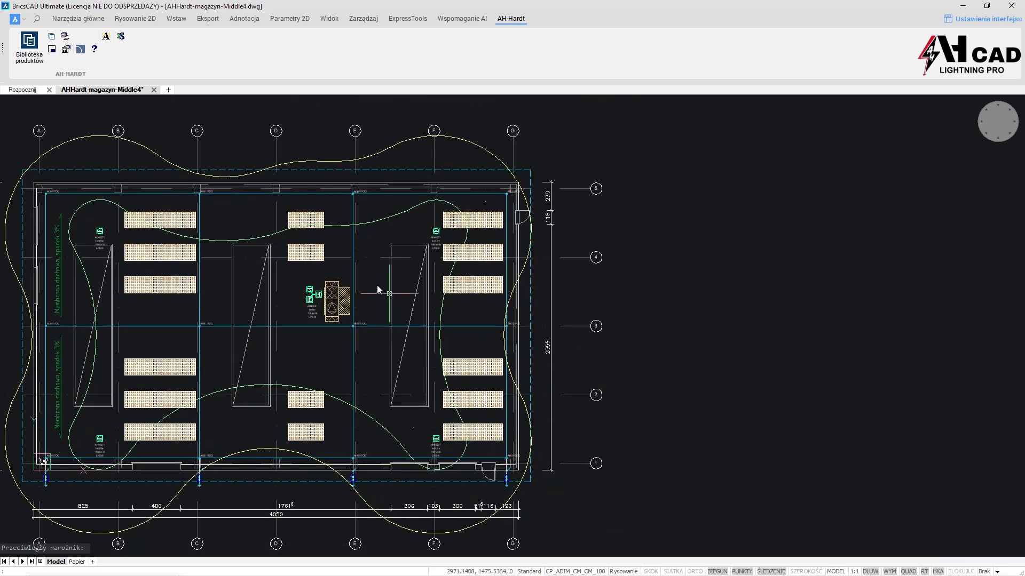
click(52, 37)
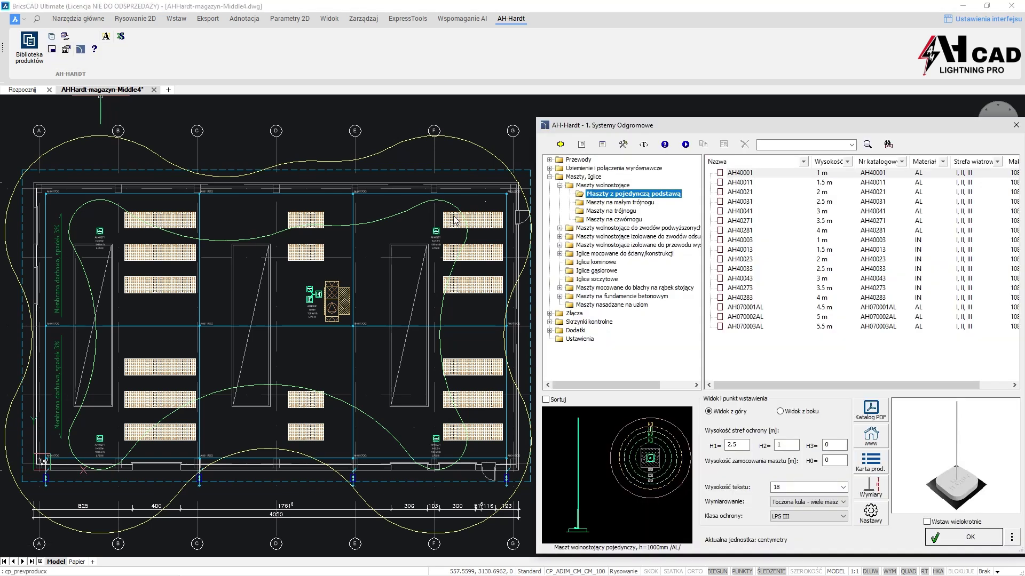
click(871, 513)
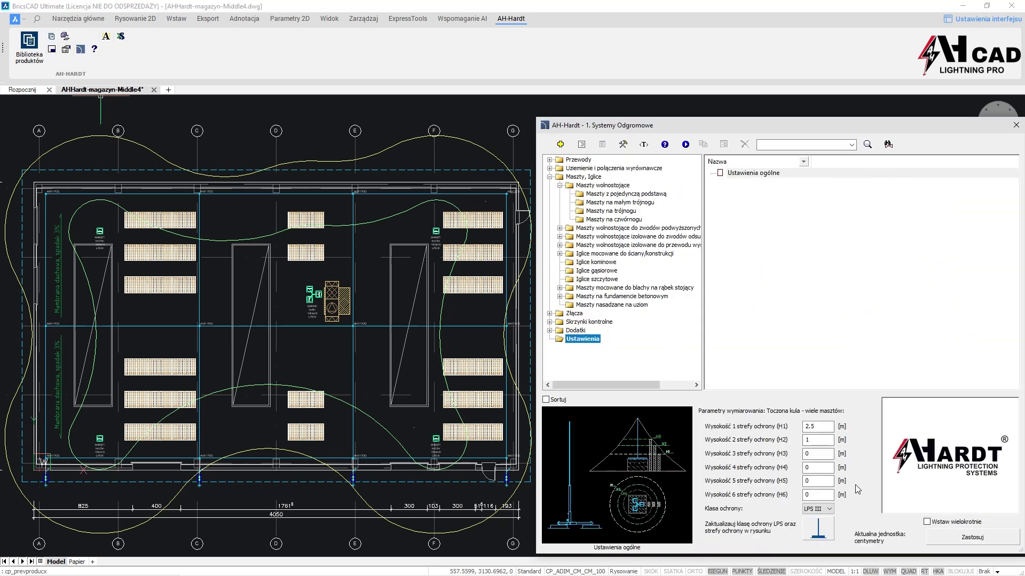
click(826, 441)
text(.2)
click(824, 531)
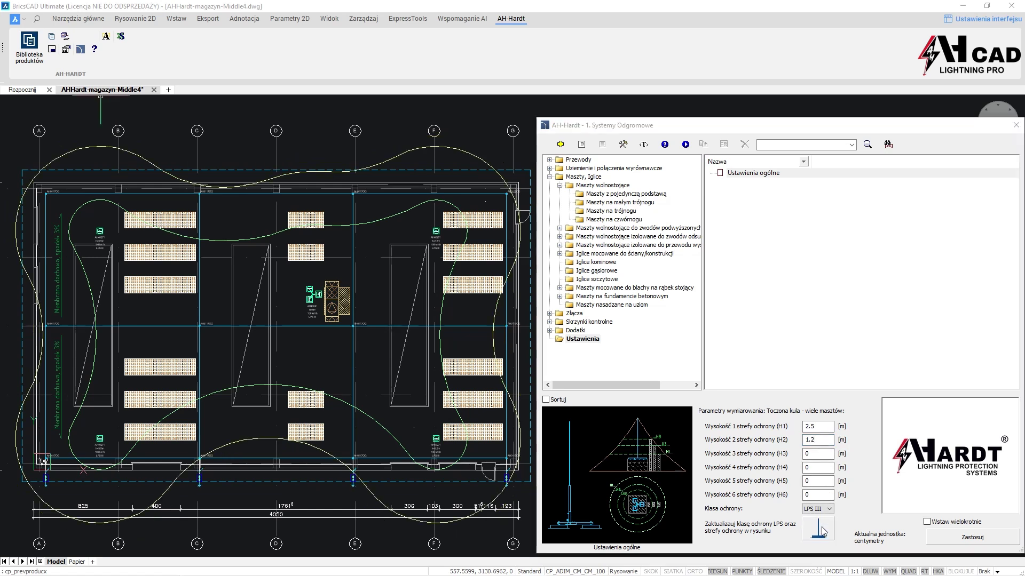
Set H2 back to 1 and apply zone heights H1 2.5 m and H2 1 m
click(818, 440)
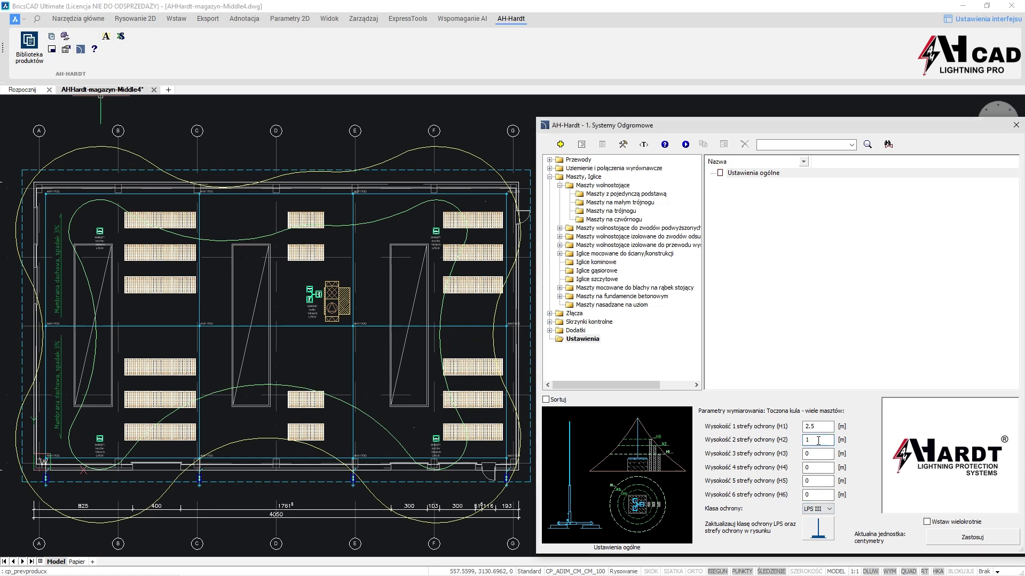
click(825, 528)
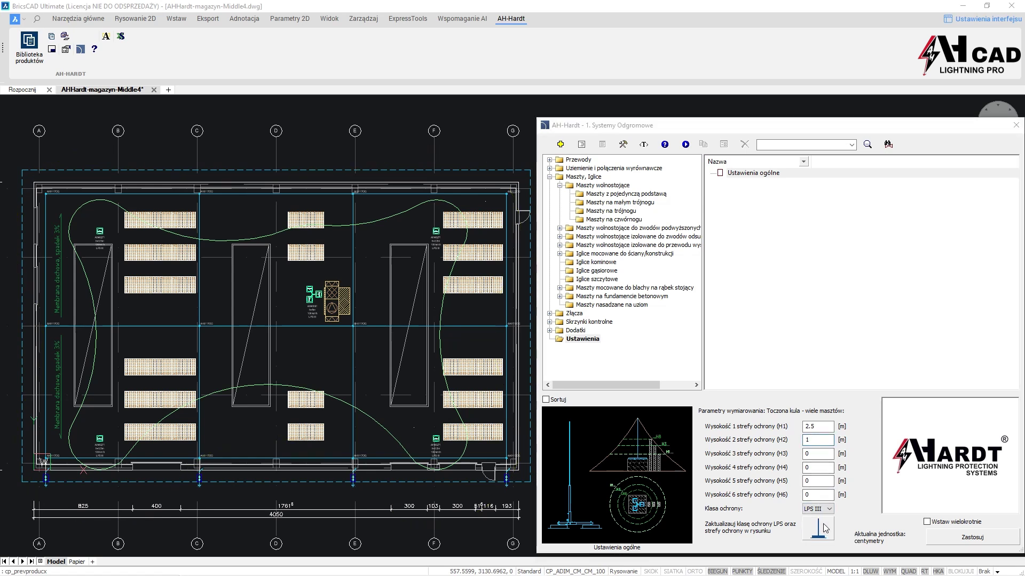
click(946, 540)
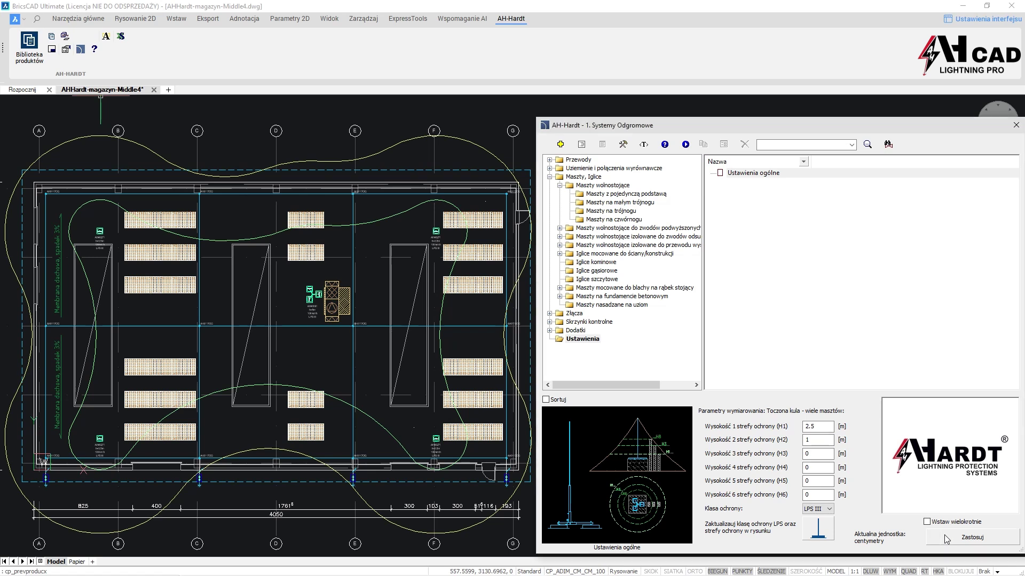
click(946, 538)
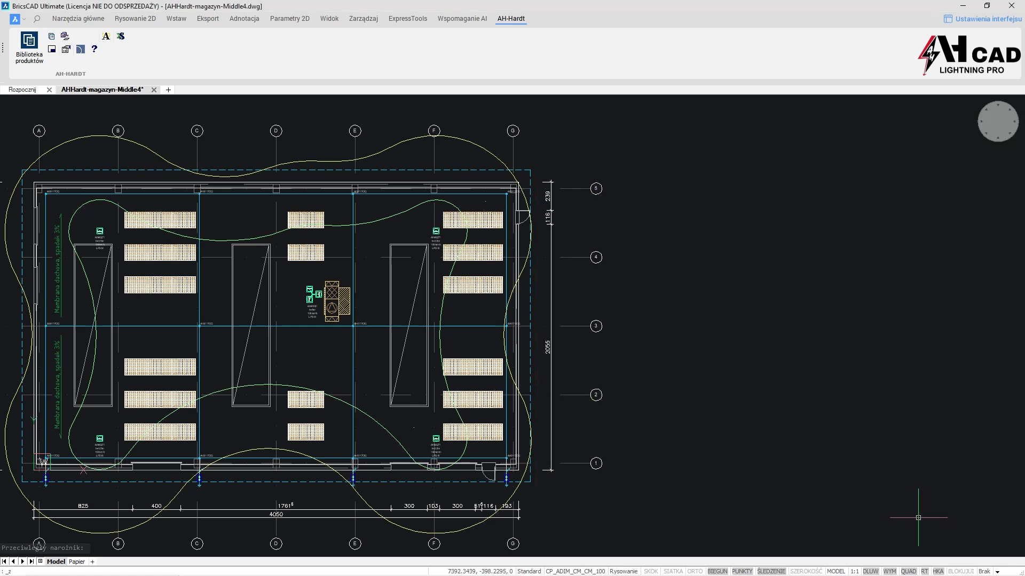
Draw a line from the central mast up and across to the vertical grid line
click(291, 255)
click(364, 338)
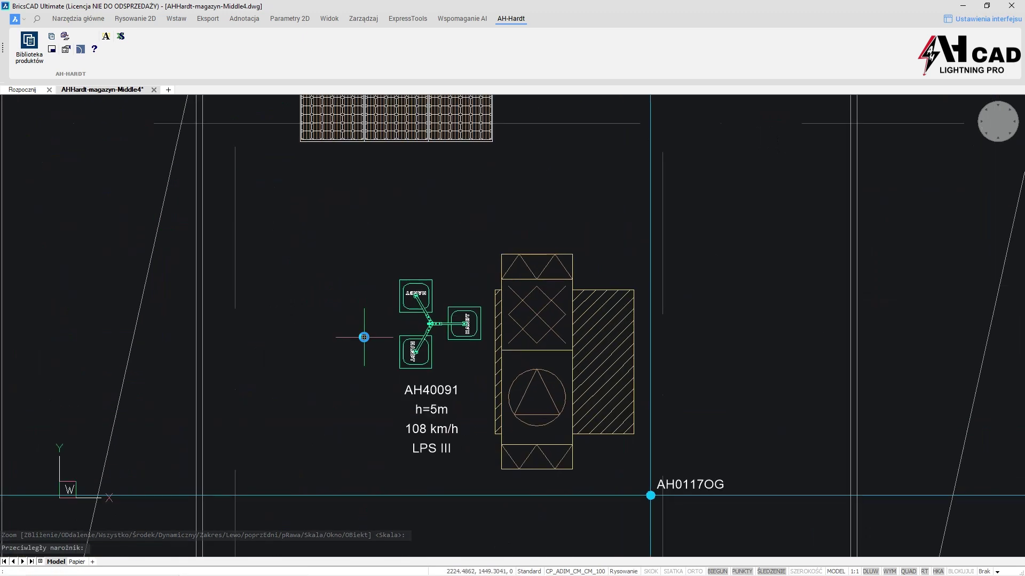
text(li)
key(Return)
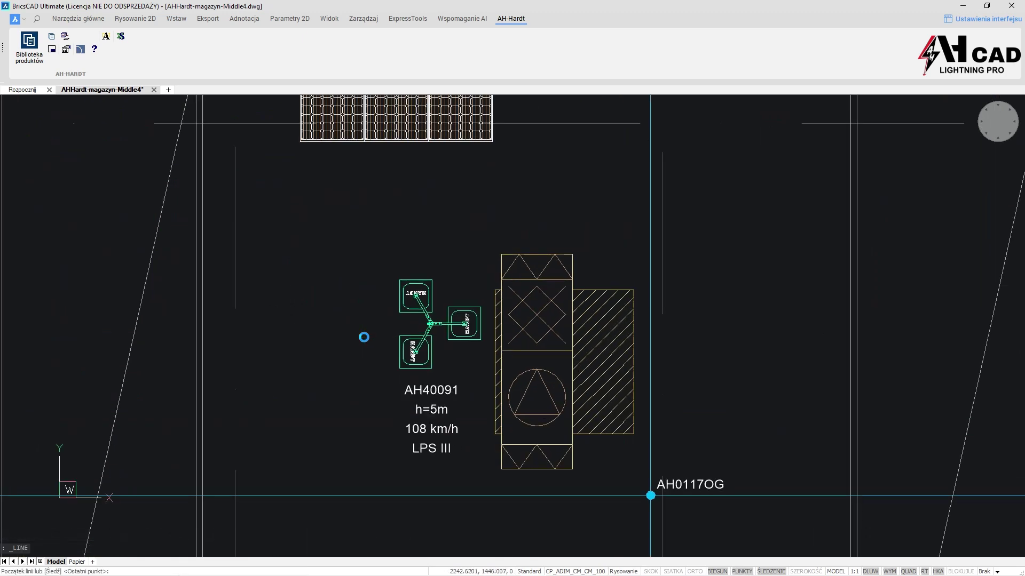
click(431, 324)
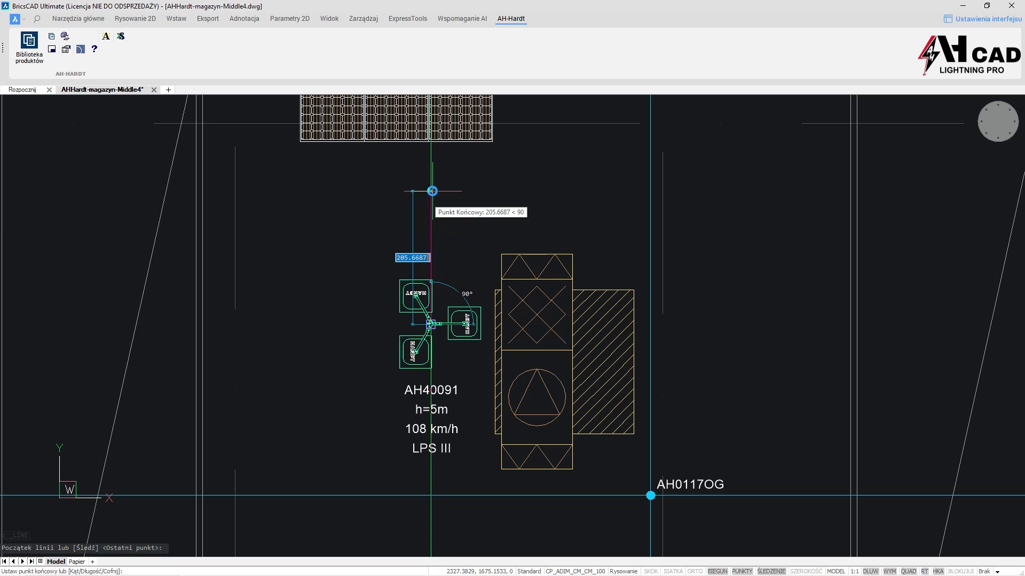
click(431, 191)
click(650, 191)
key(Return)
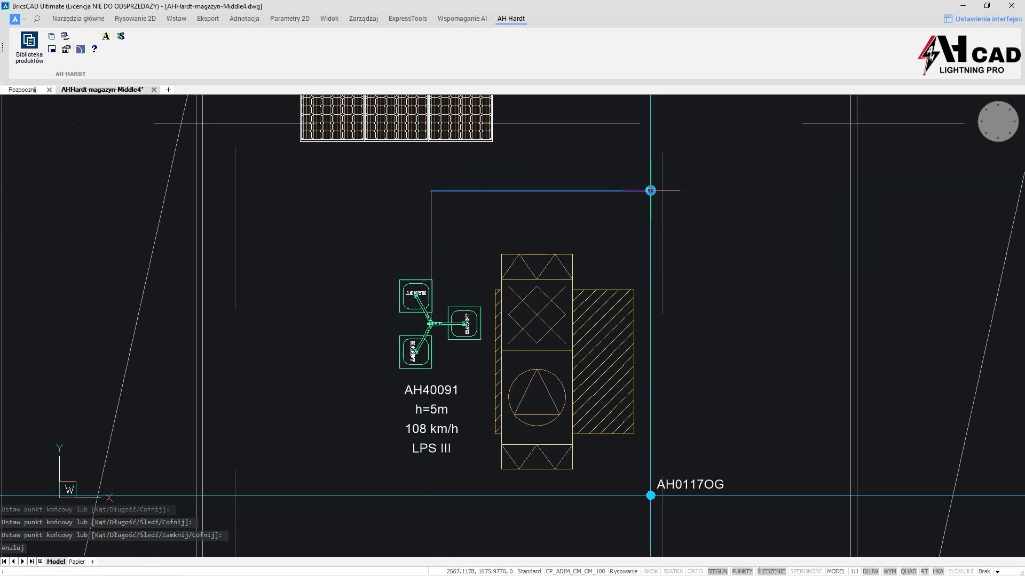
Give the new vertical line the vertical grid line's properties with MATCHPROP
text(ma)
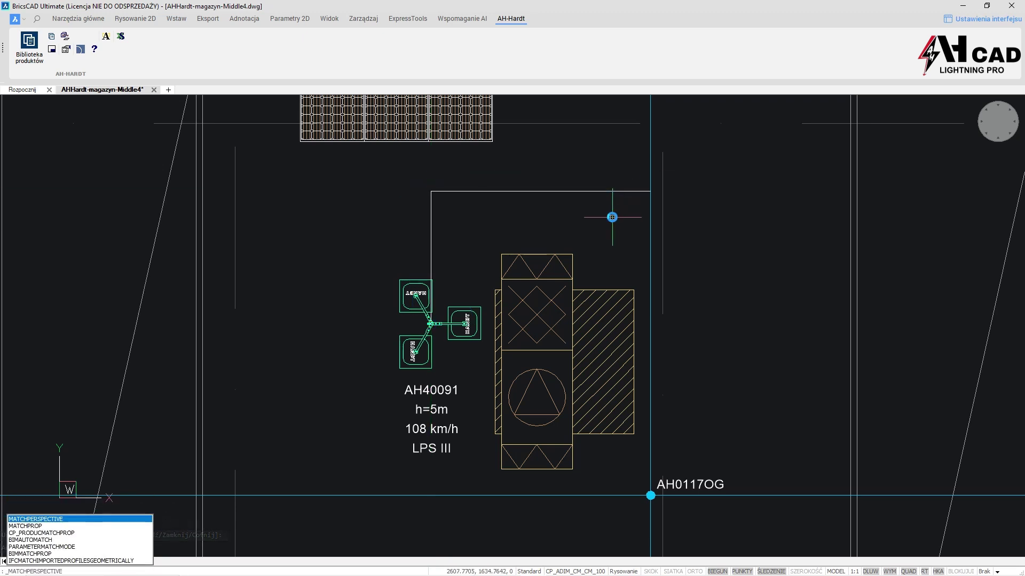
key(Return)
click(650, 226)
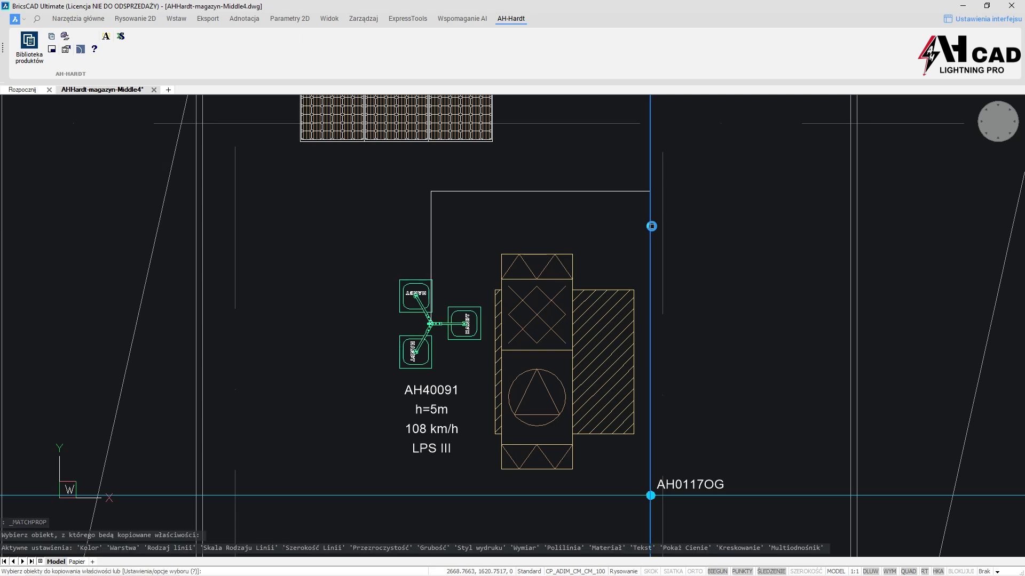
click(431, 224)
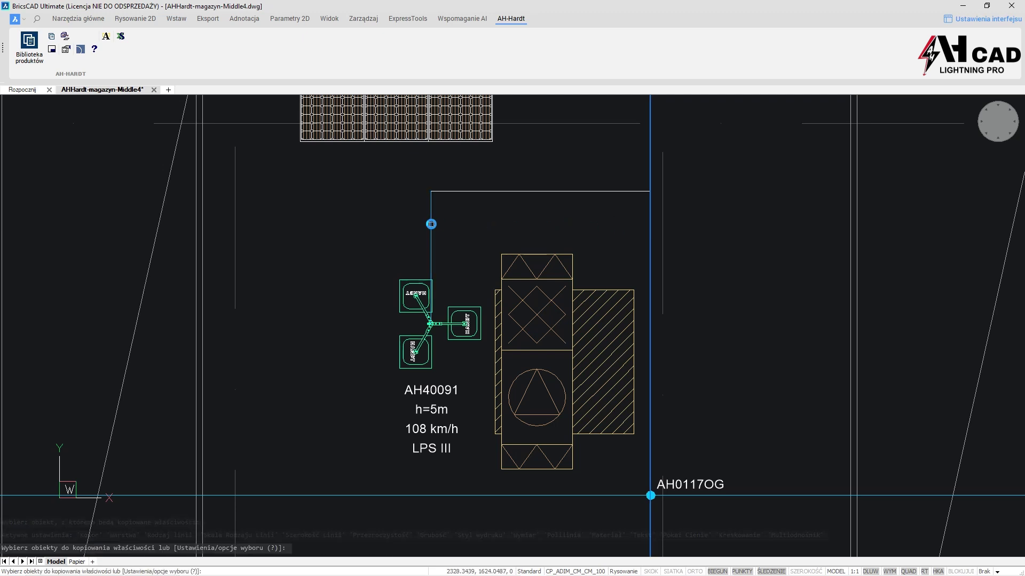
key(Return)
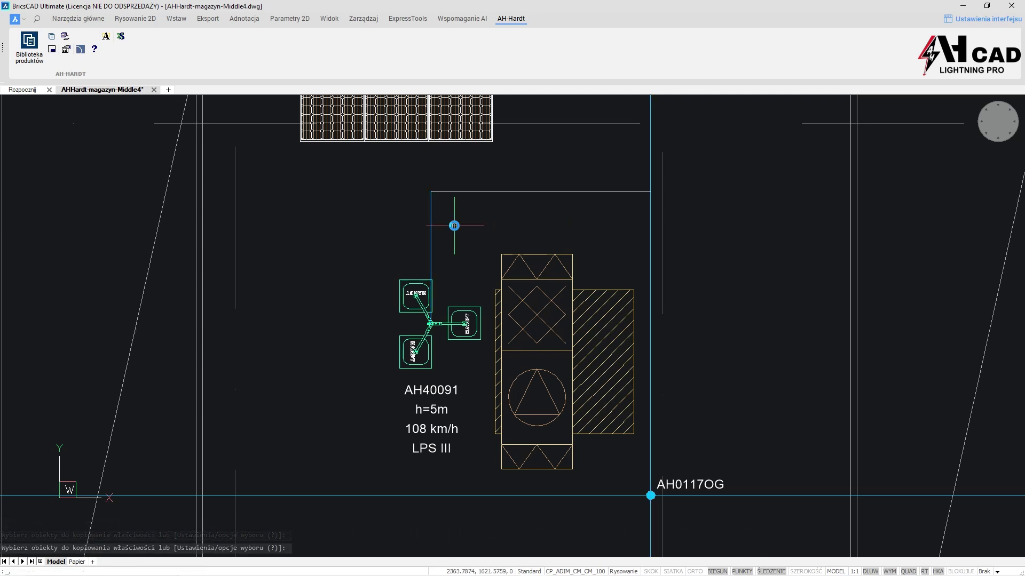
Copy the blue horizontal conductor's properties onto the line running to the mast
key(Return)
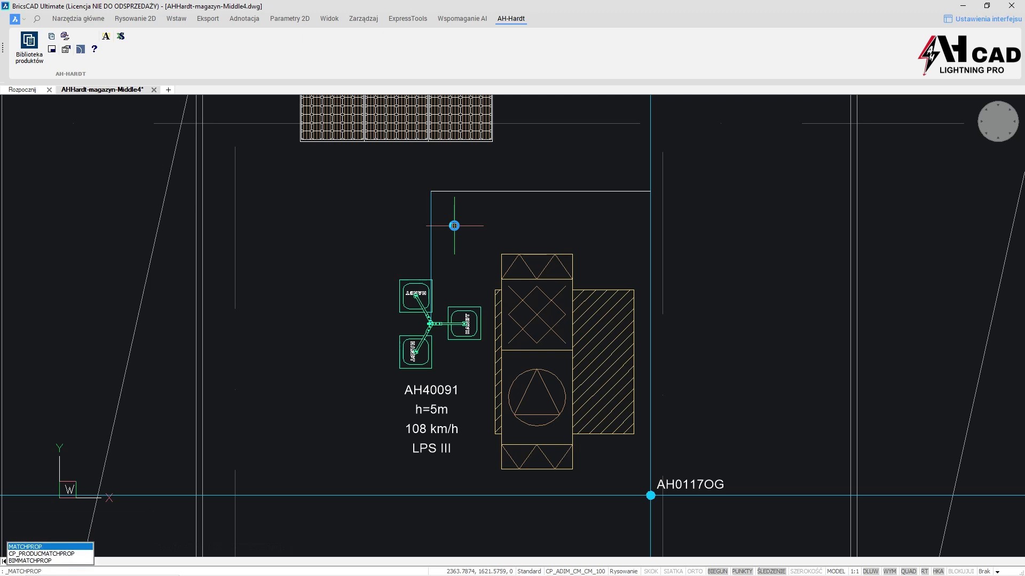
click(438, 495)
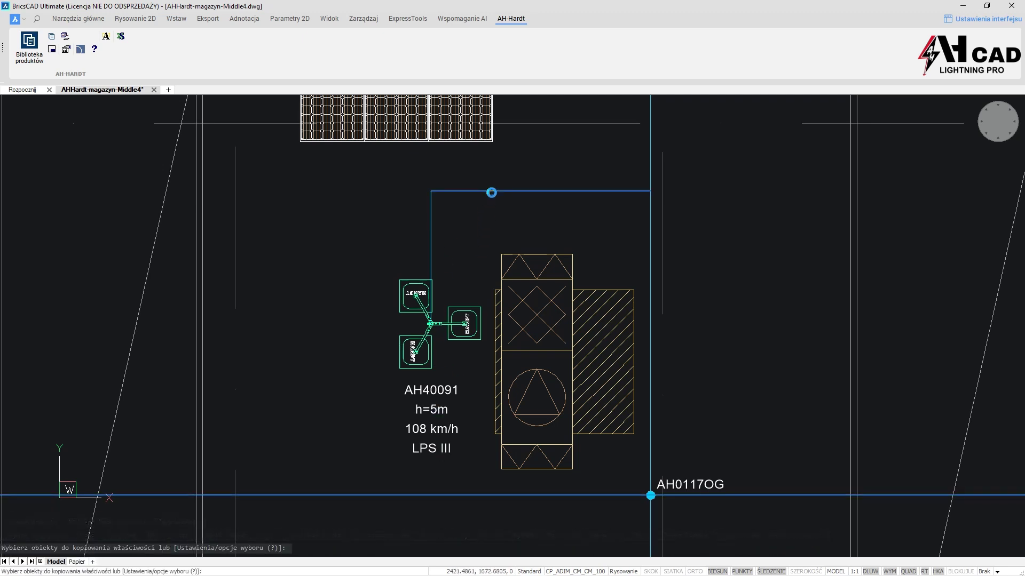
click(491, 193)
key(Return)
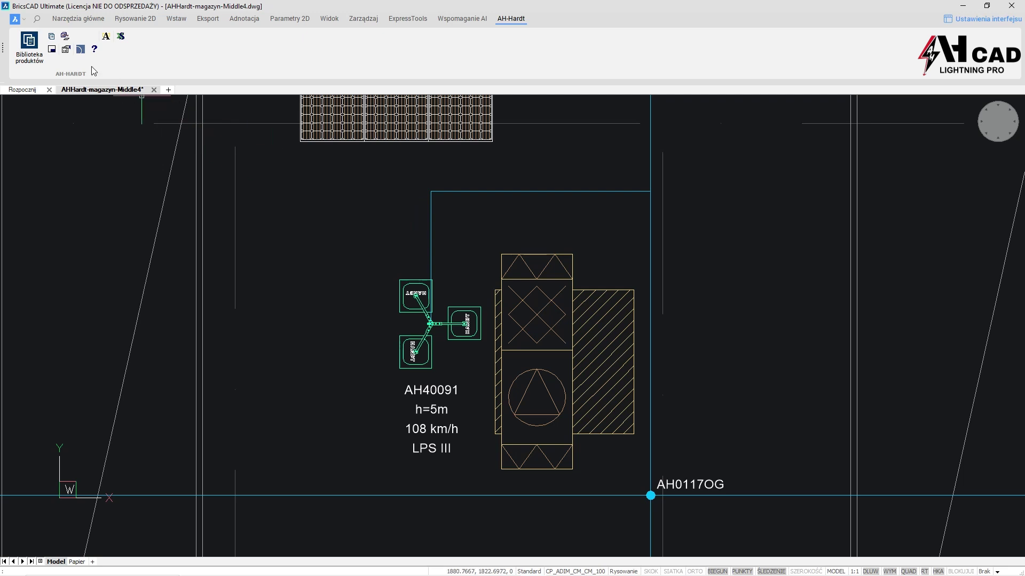
Place a hot-dip galvanised DIN 3-plate universal connector at the conductor corner above the mast
click(51, 37)
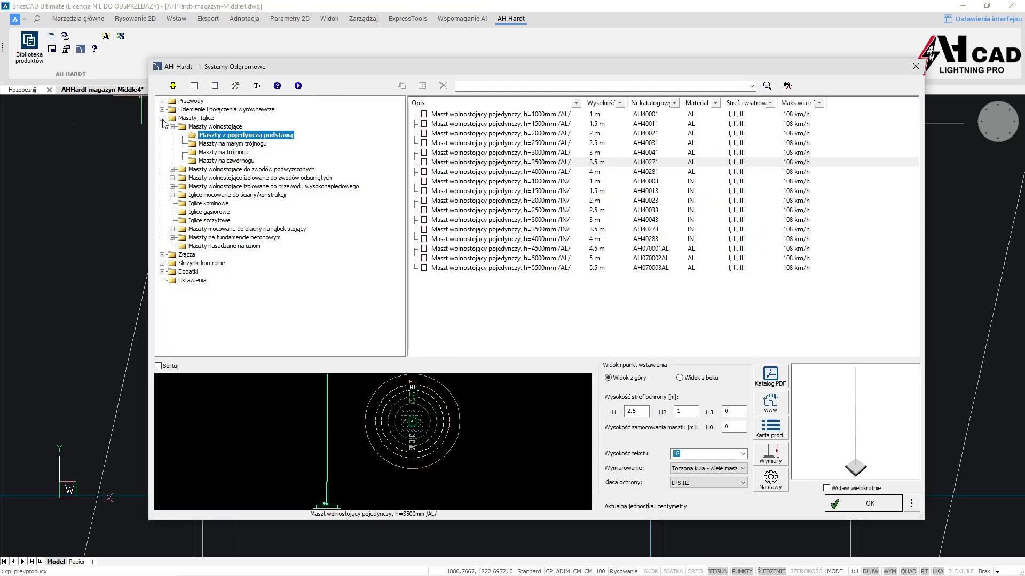
click(163, 118)
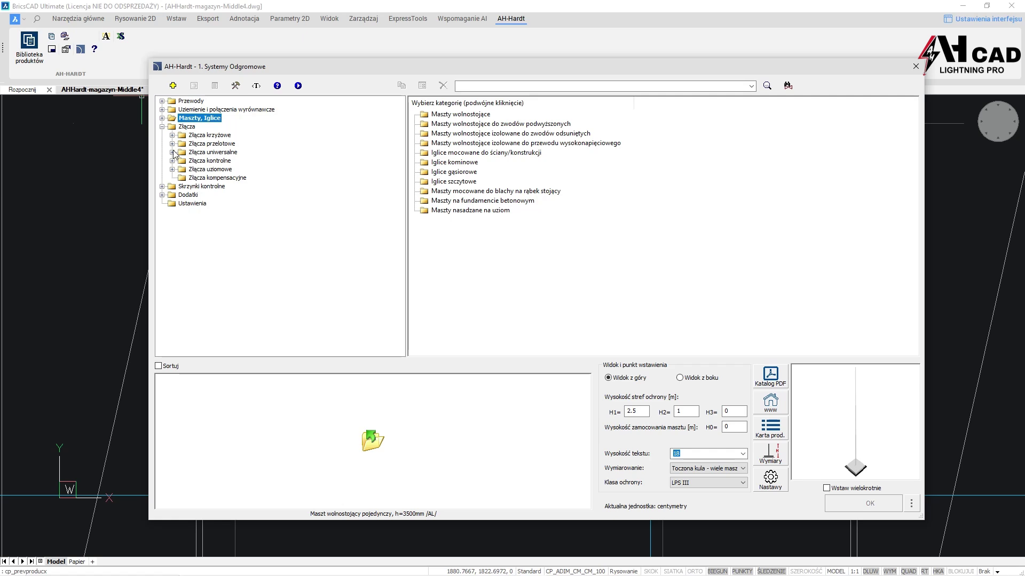
click(172, 153)
click(197, 170)
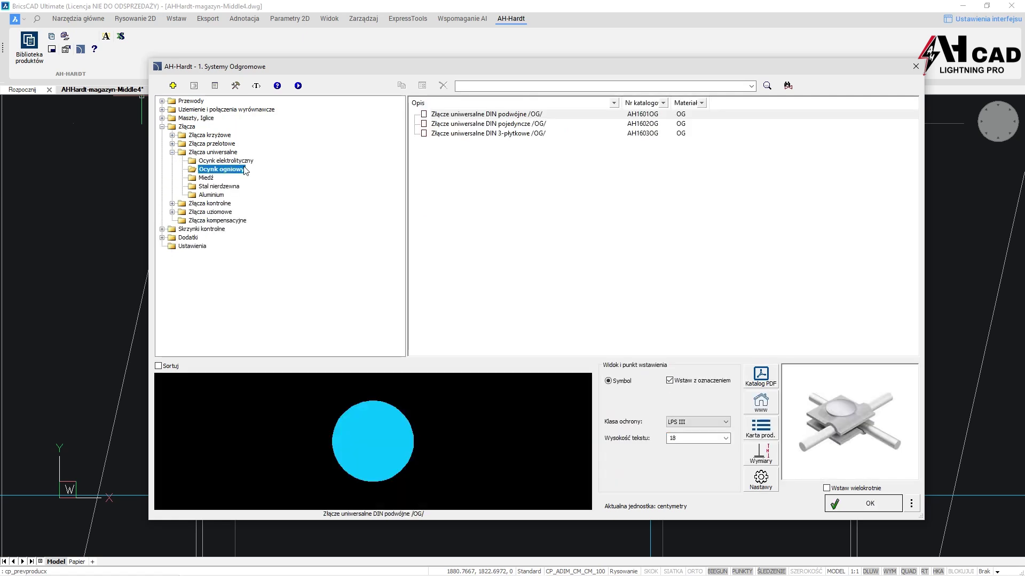
click(485, 134)
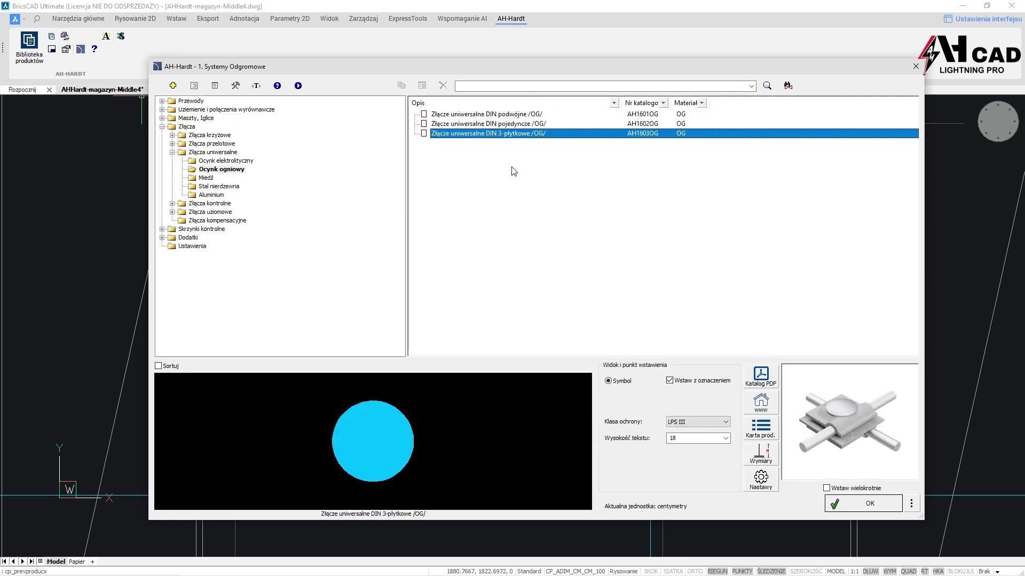
click(835, 504)
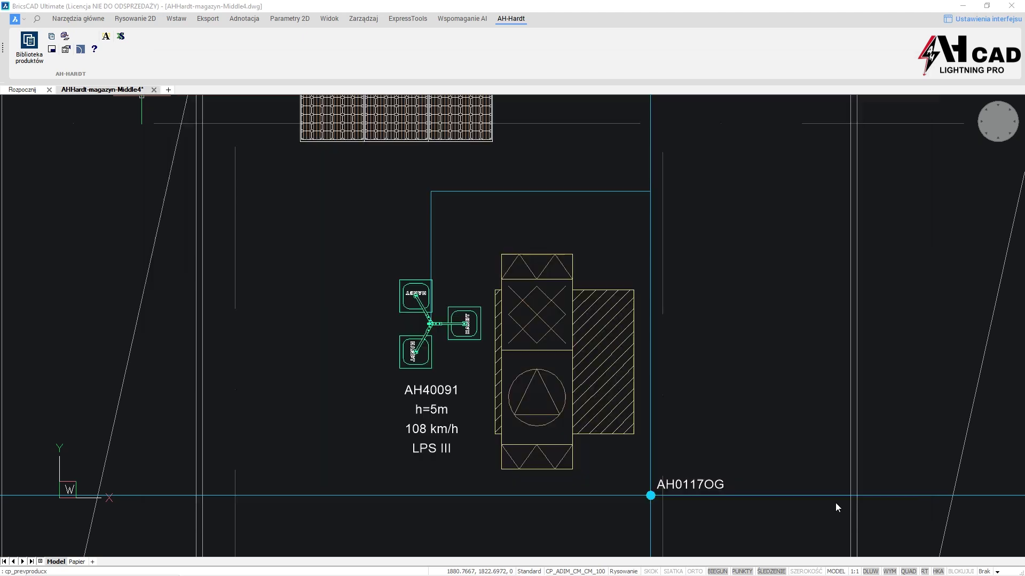
click(651, 192)
key(Return)
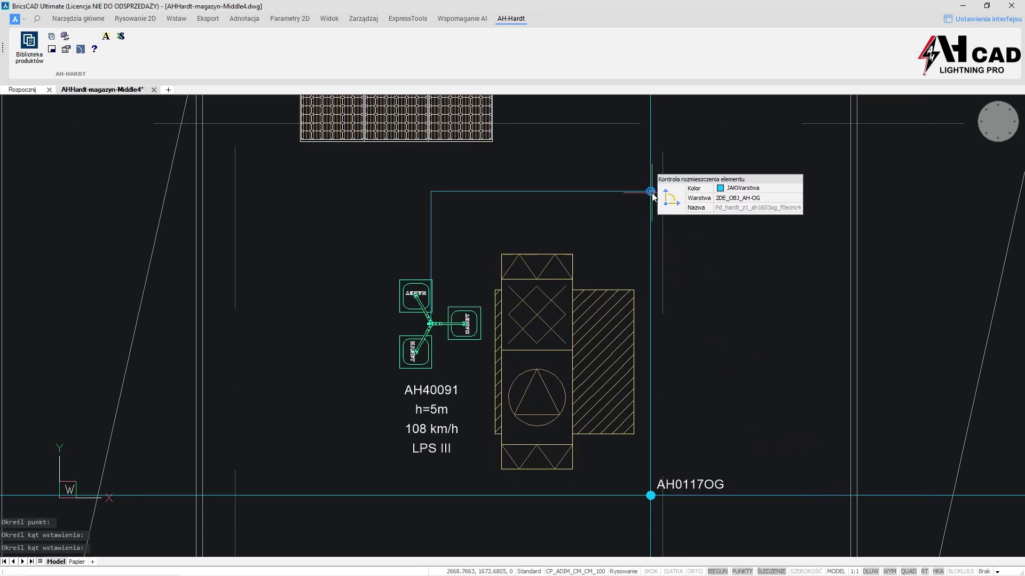
key(Escape)
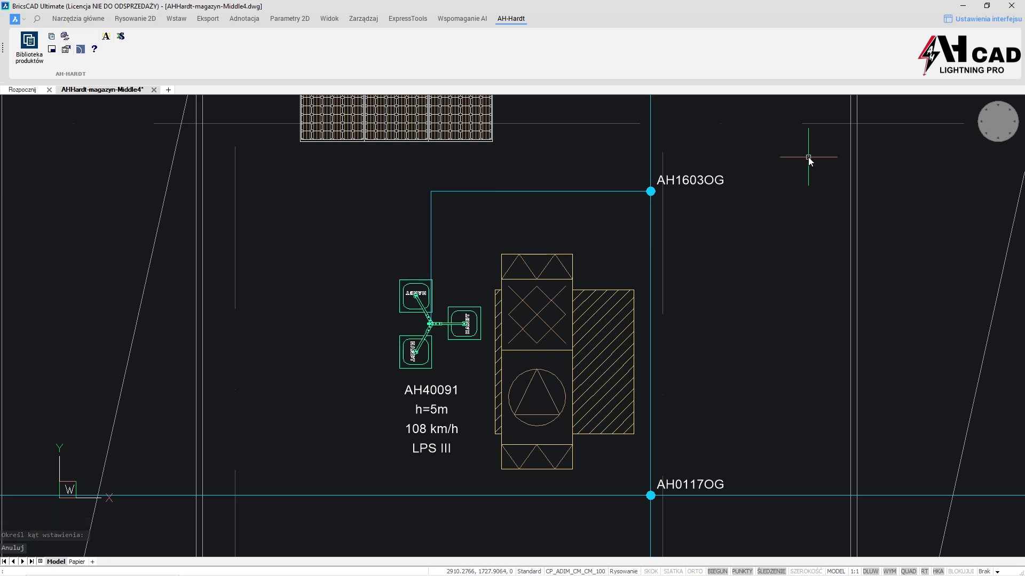
Zoom out to the whole drawing, then zoom in on the test joint near AH0117OG
middle_click(809, 158)
middle_click(809, 158)
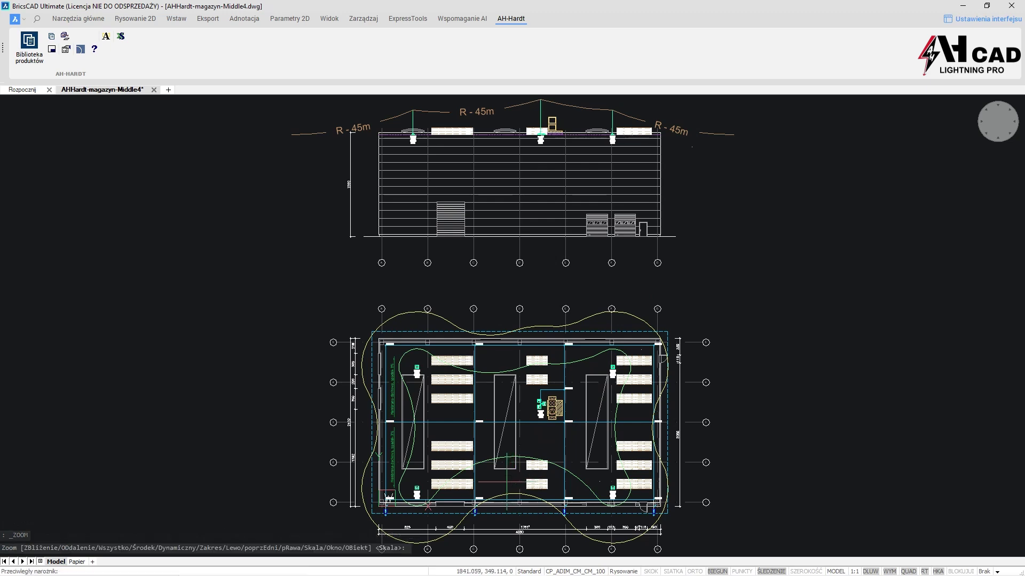
scroll(558, 524, up, 2)
click(558, 525)
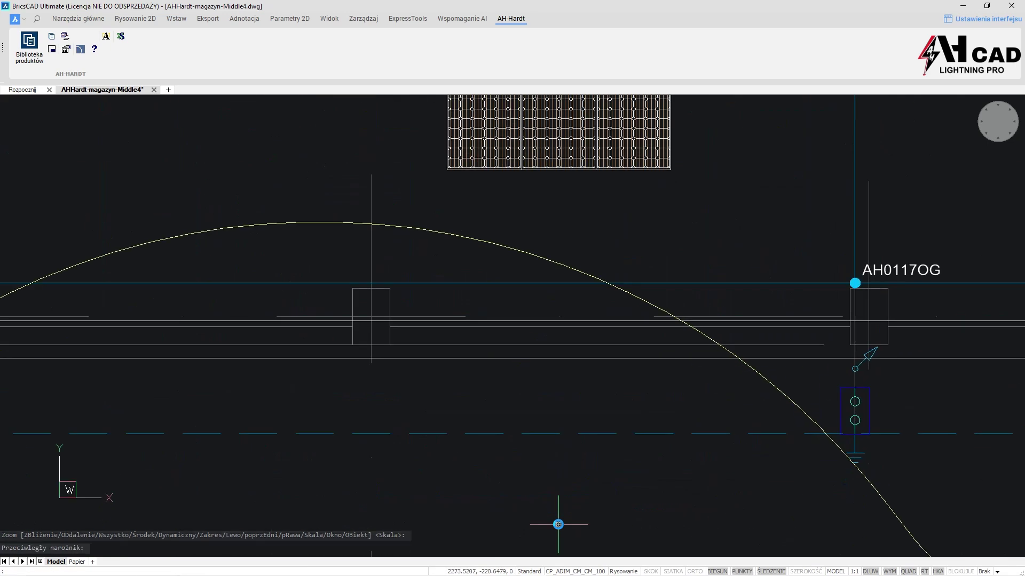
click(54, 39)
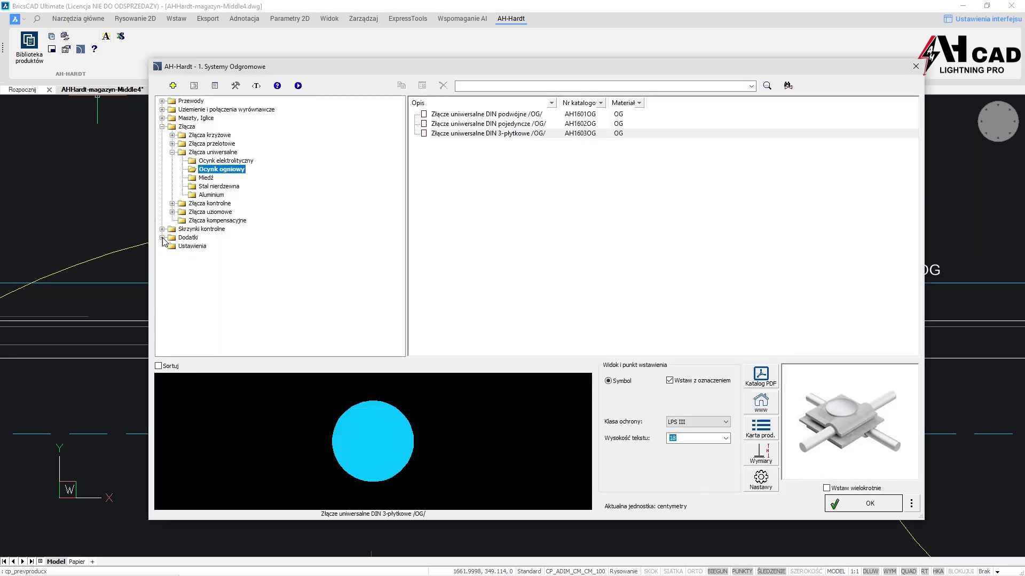
Add repeated line-element labels to the dashed earthing strip and the solid roof conductor above it
click(162, 238)
click(196, 264)
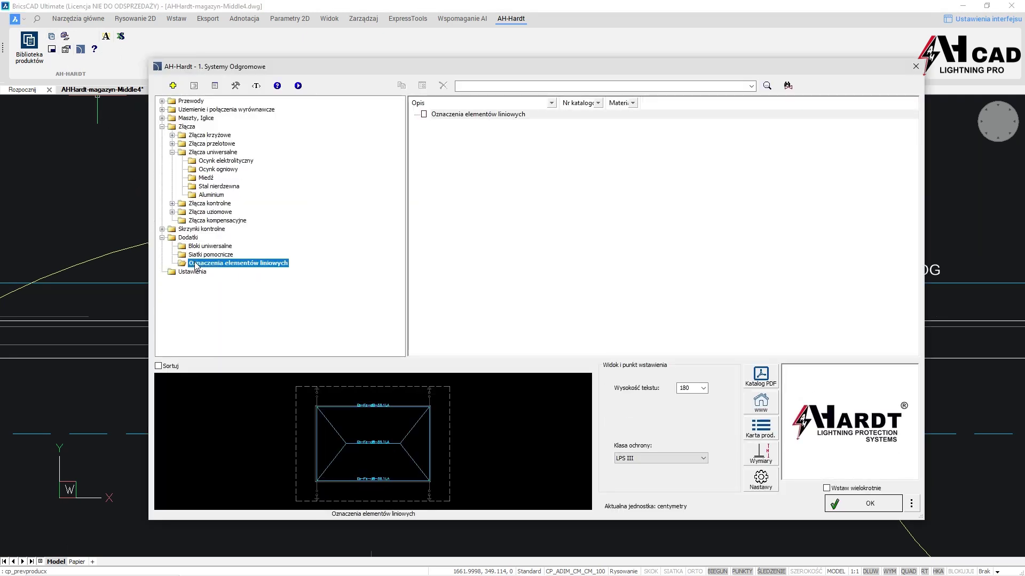
click(826, 489)
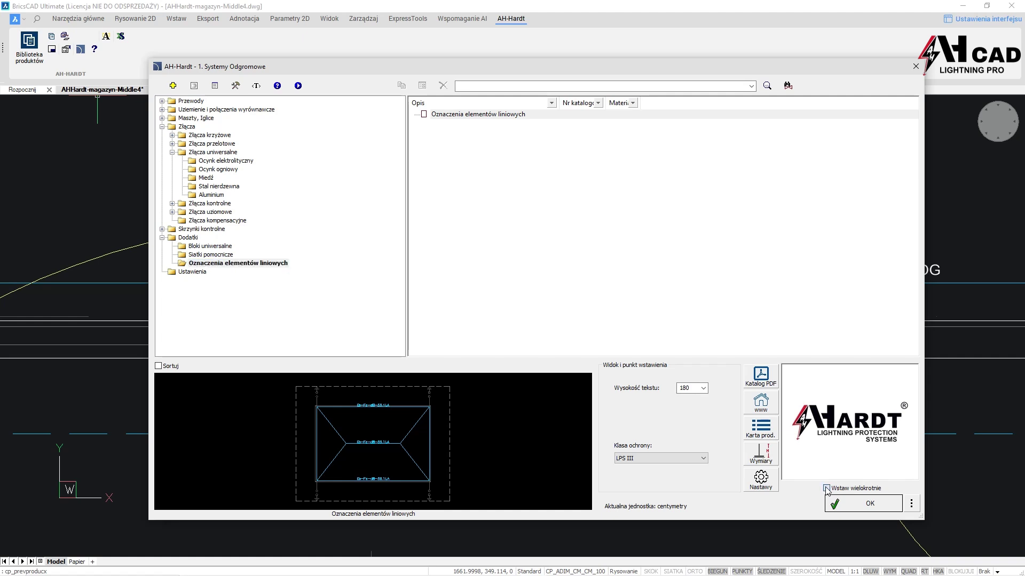
click(870, 506)
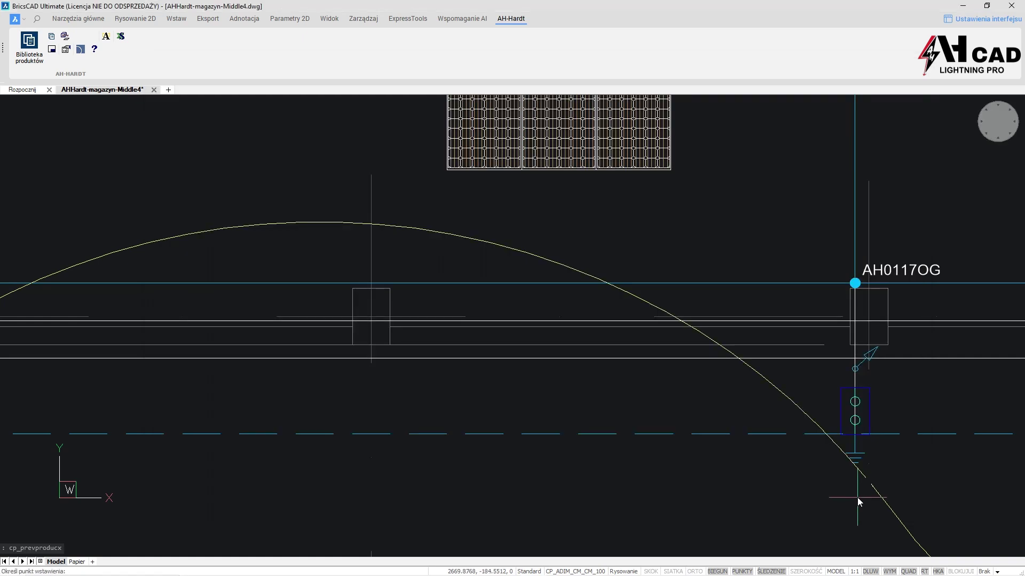
click(209, 433)
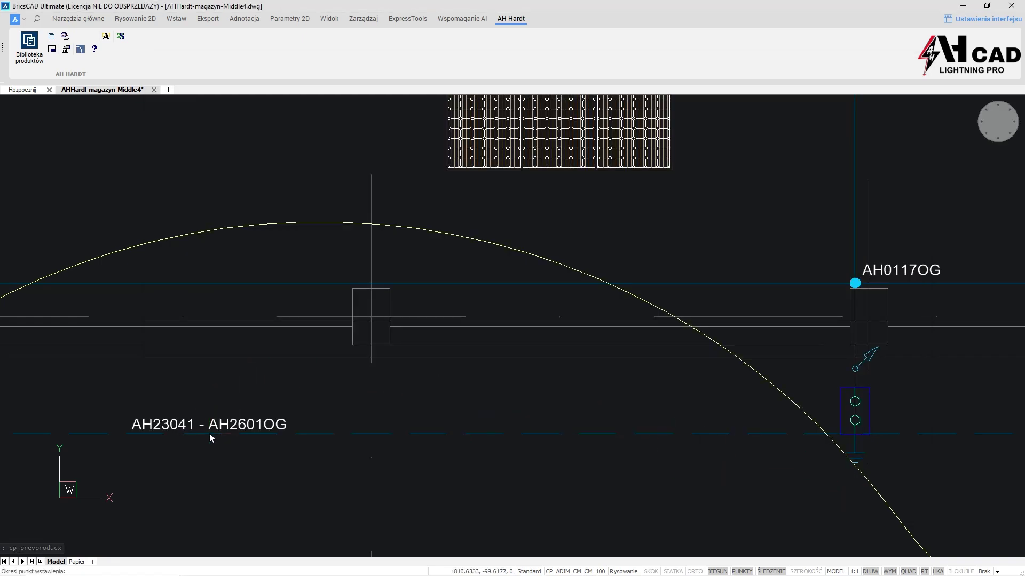
click(210, 283)
key(Escape)
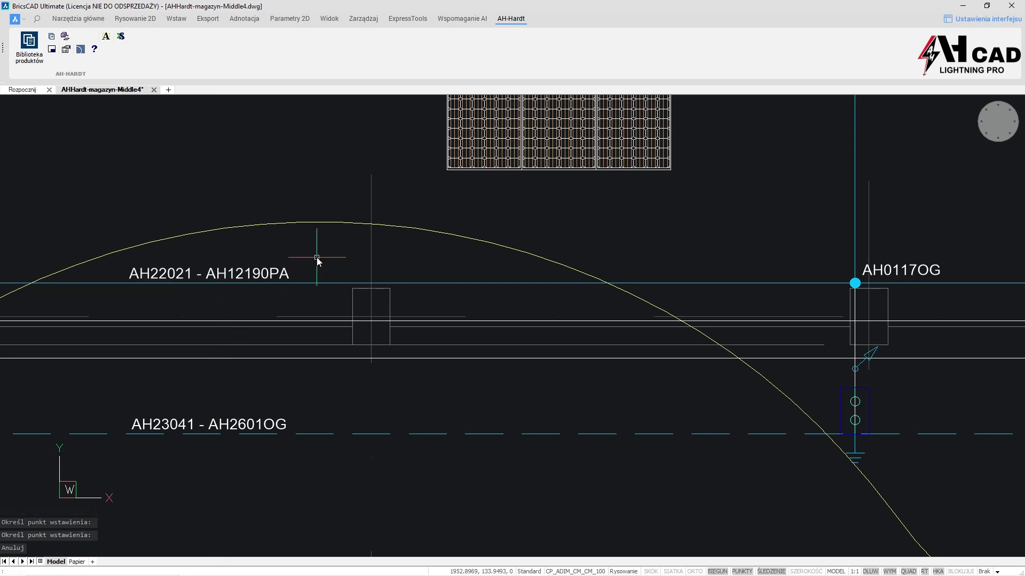
Mirror the 20 selected bottom-wall earthing objects across axis 3, keeping the originals
text(mi)
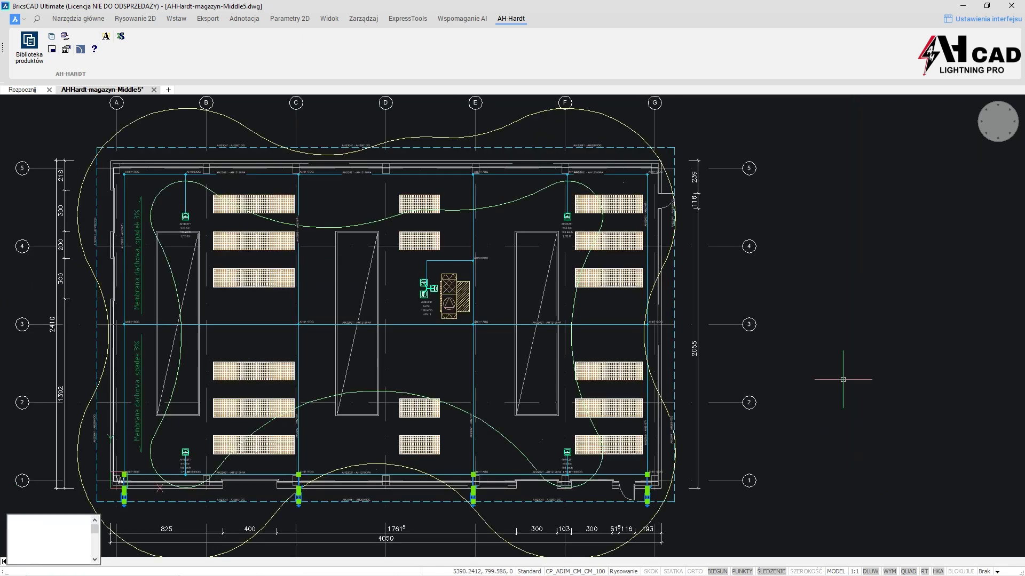
text(rr)
key(Down)
key(Return)
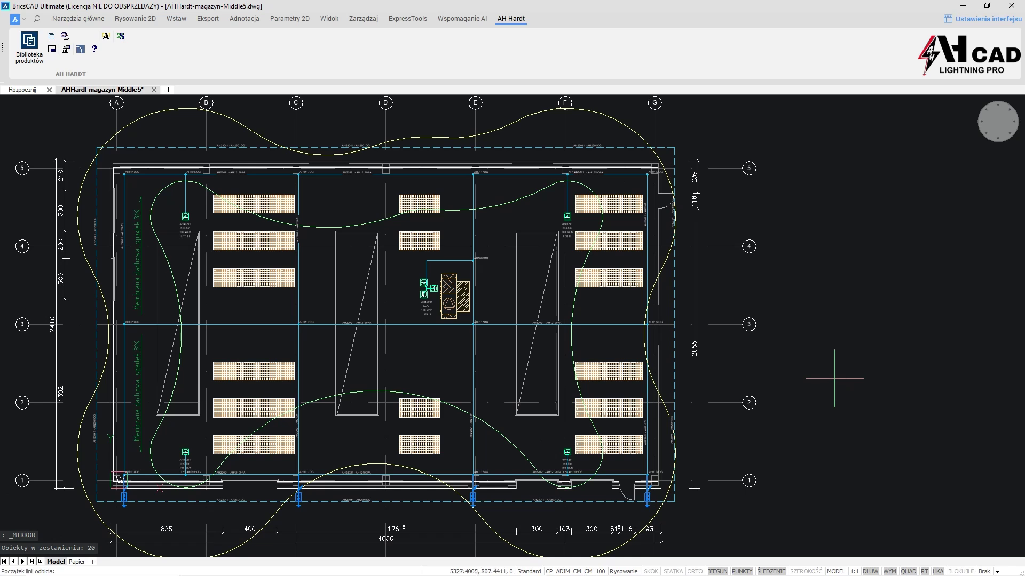
click(124, 324)
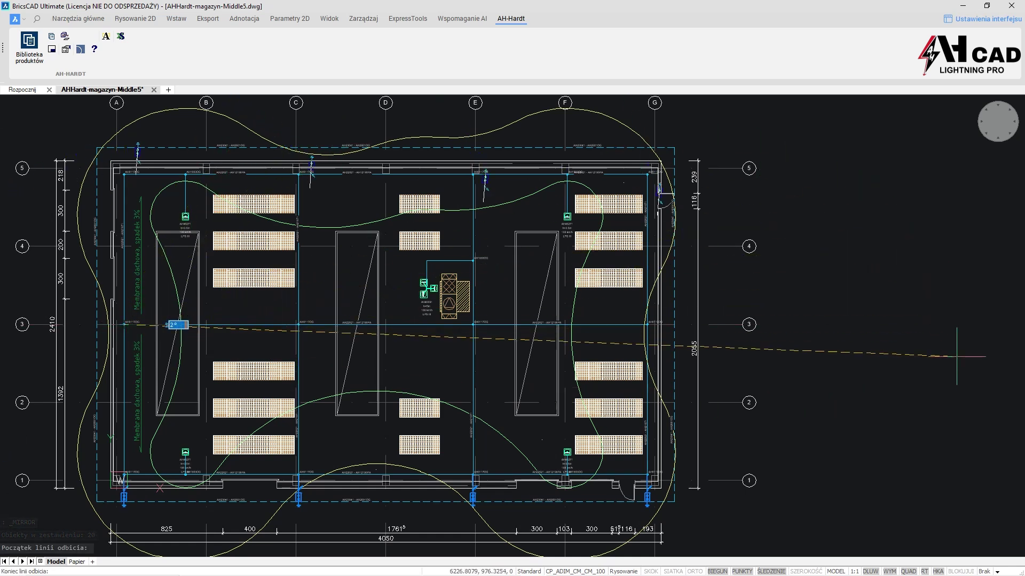
click(956, 324)
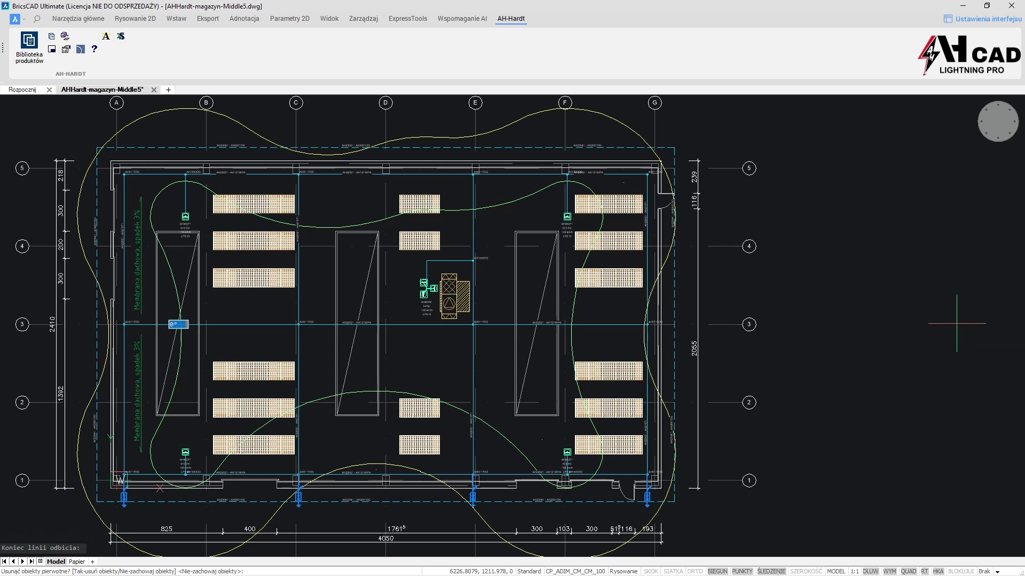
key(Return)
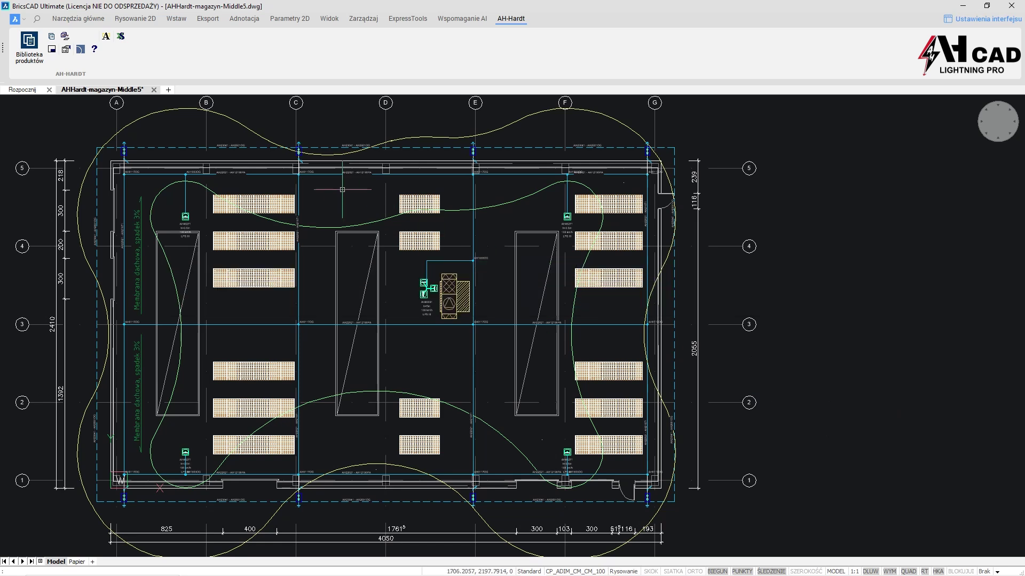
Build a numbered parts list from a window selection around the roof plan
click(118, 37)
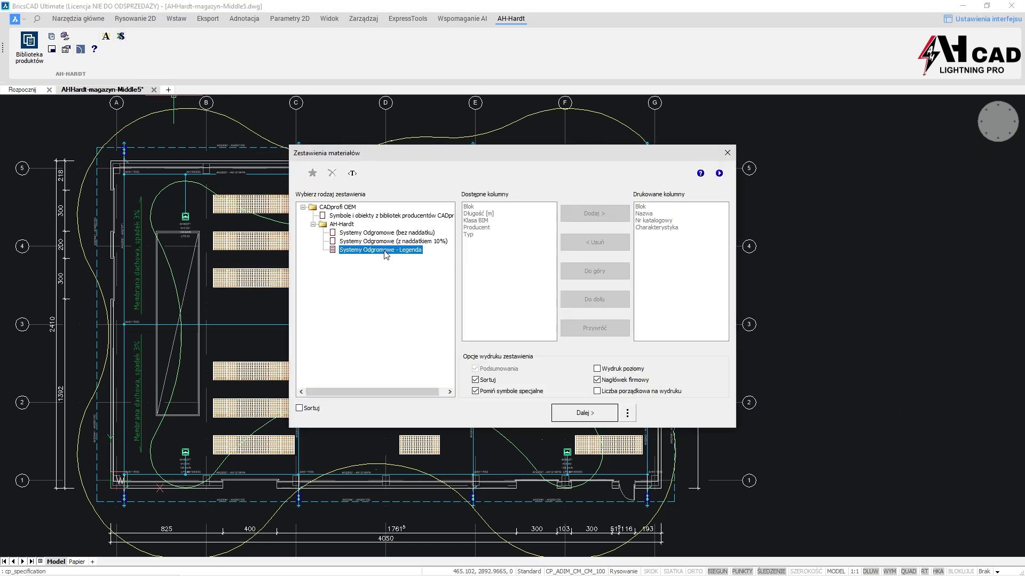
click(597, 391)
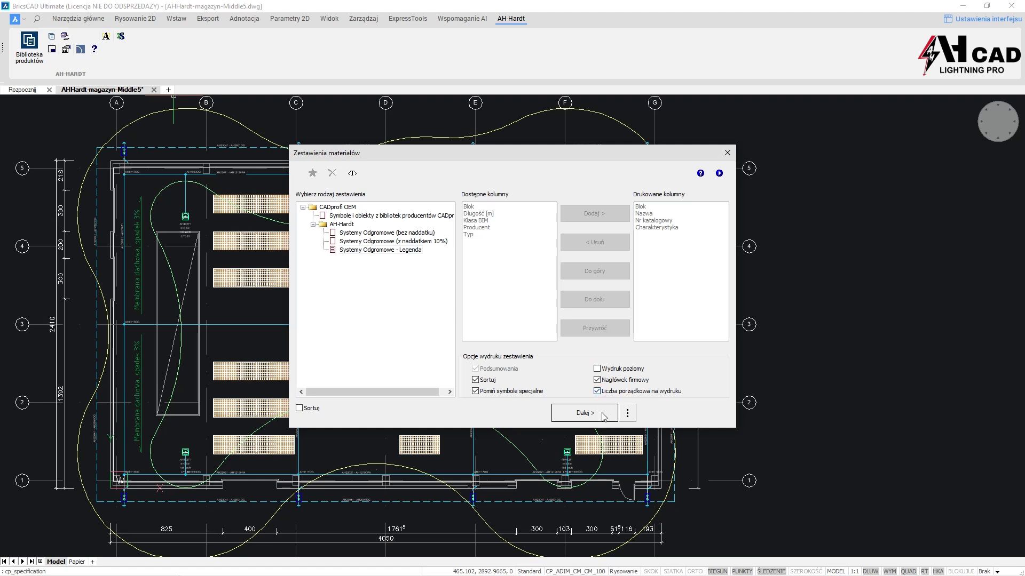
click(603, 416)
click(80, 129)
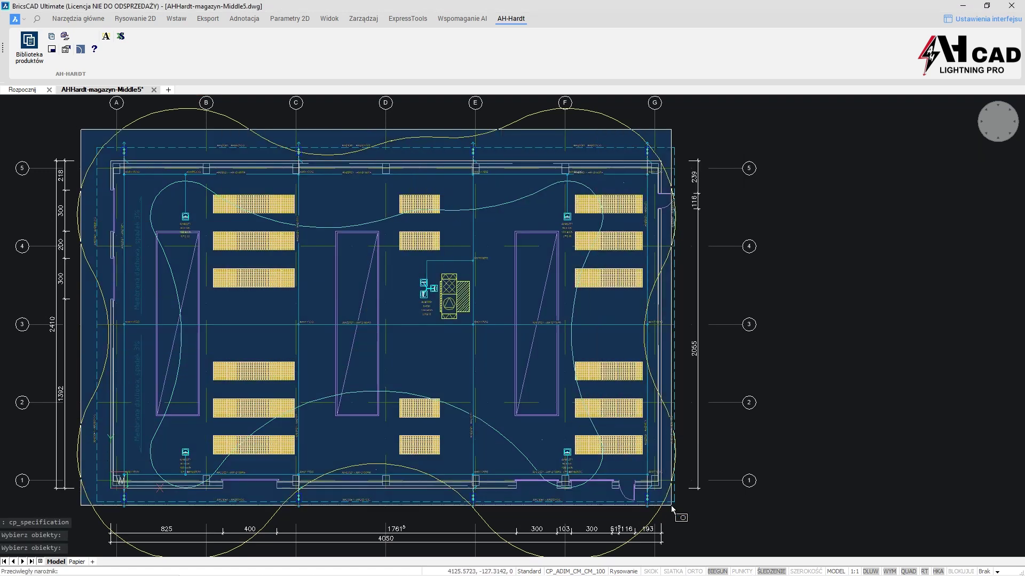
click(671, 506)
key(Return)
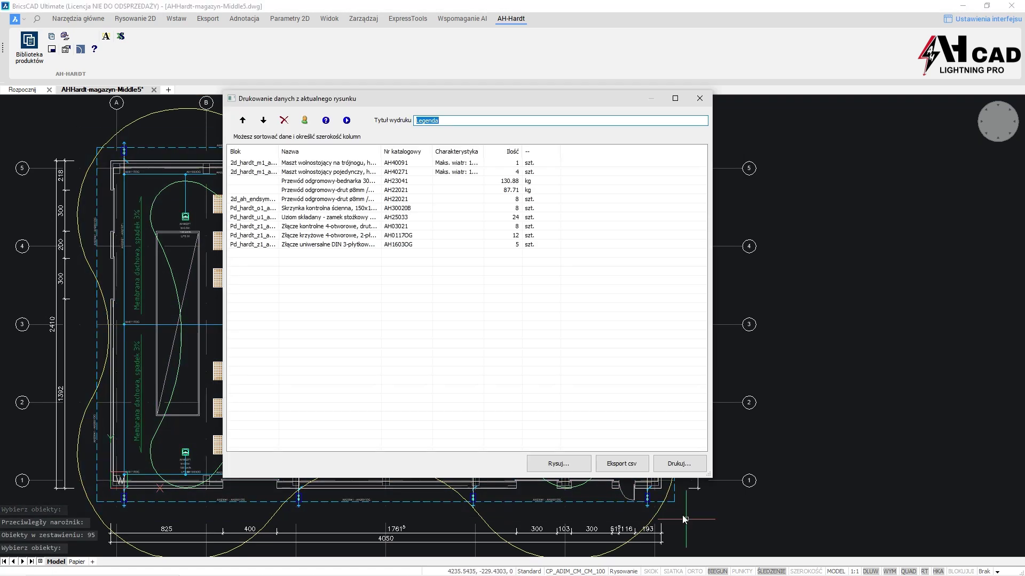
Sort the rows by Blok and Charakterystyka so masts go last, and accept the Legenda table settings
click(498, 151)
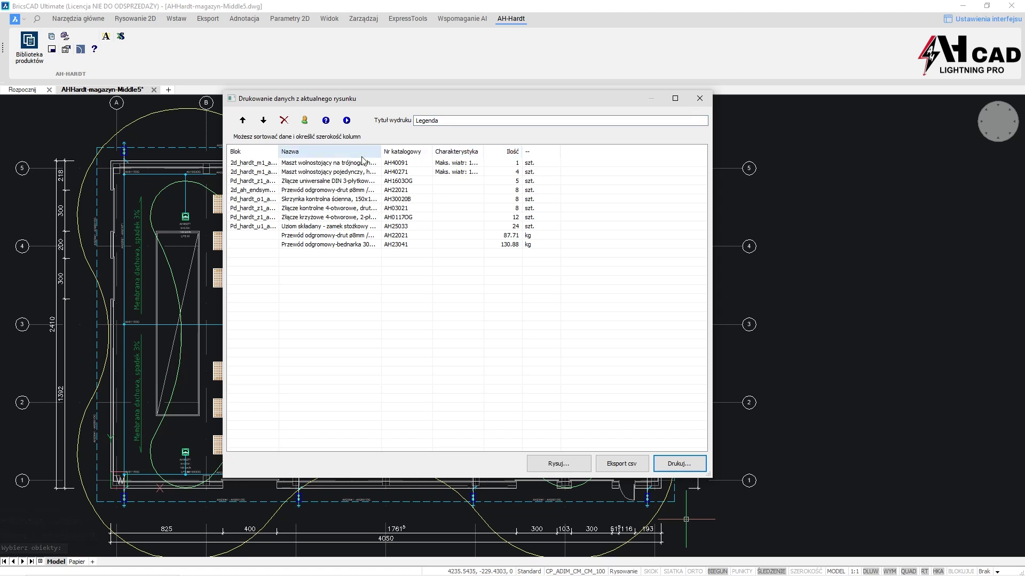
click(258, 152)
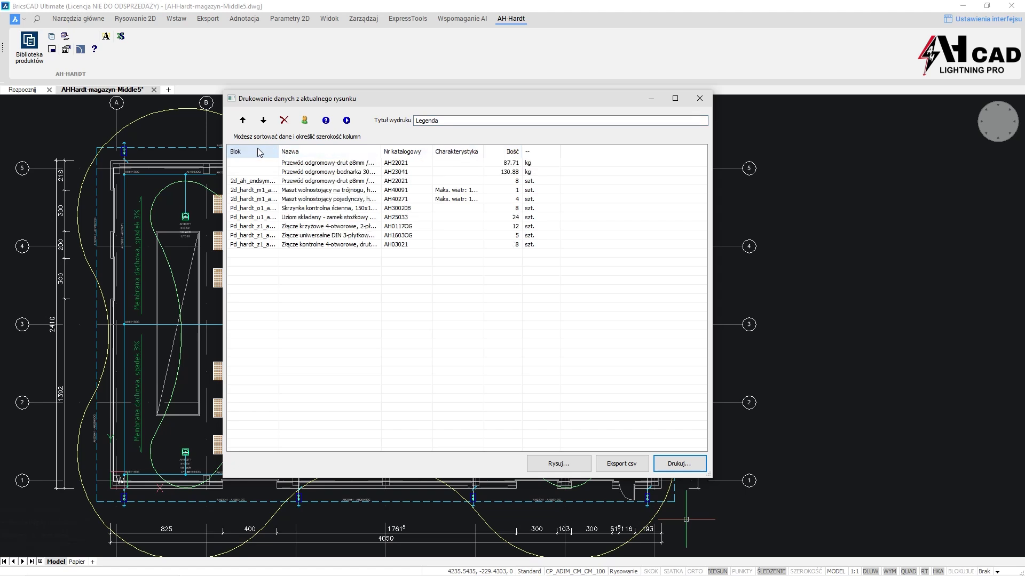
click(454, 152)
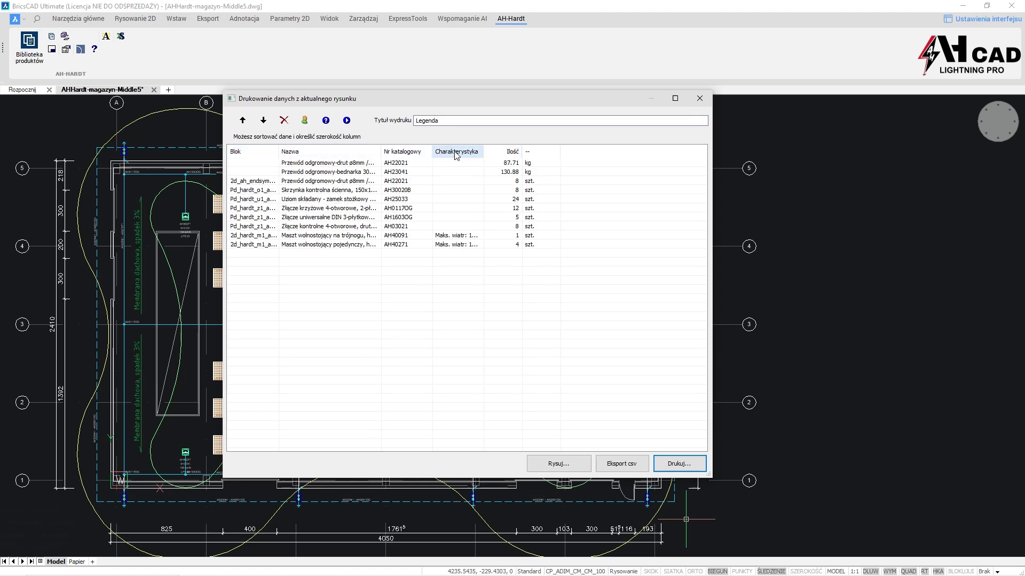
click(571, 463)
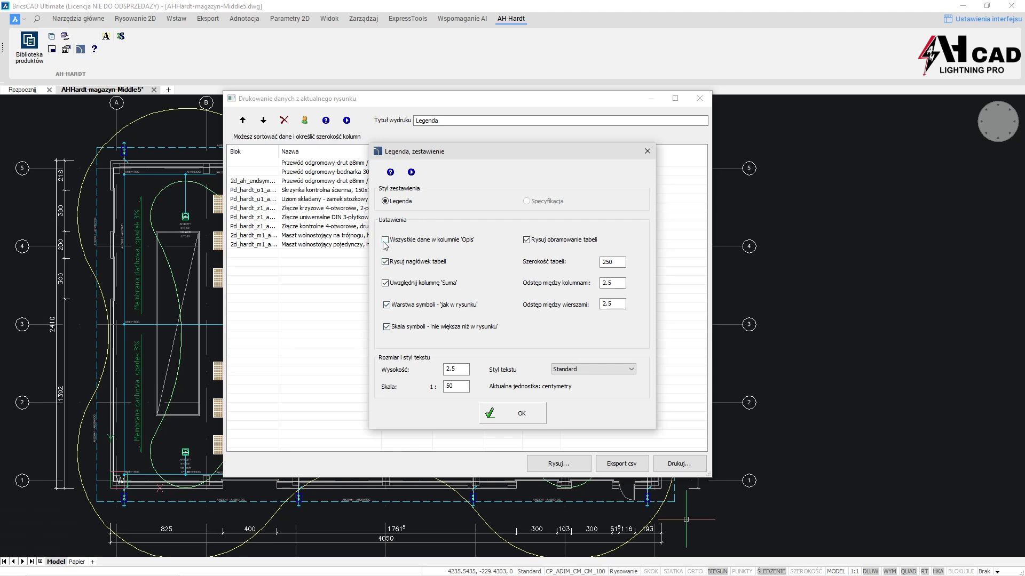
click(518, 416)
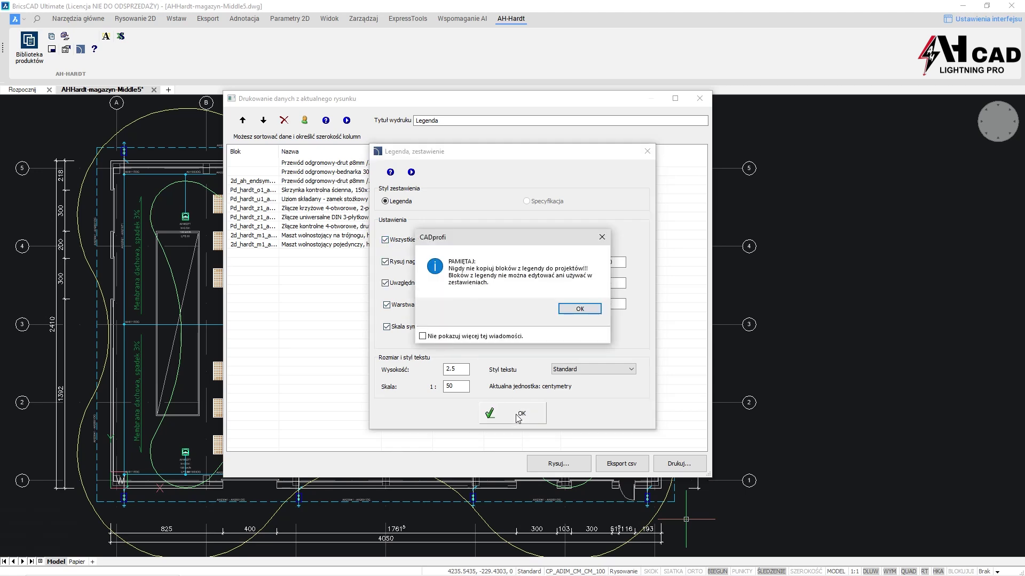
click(578, 309)
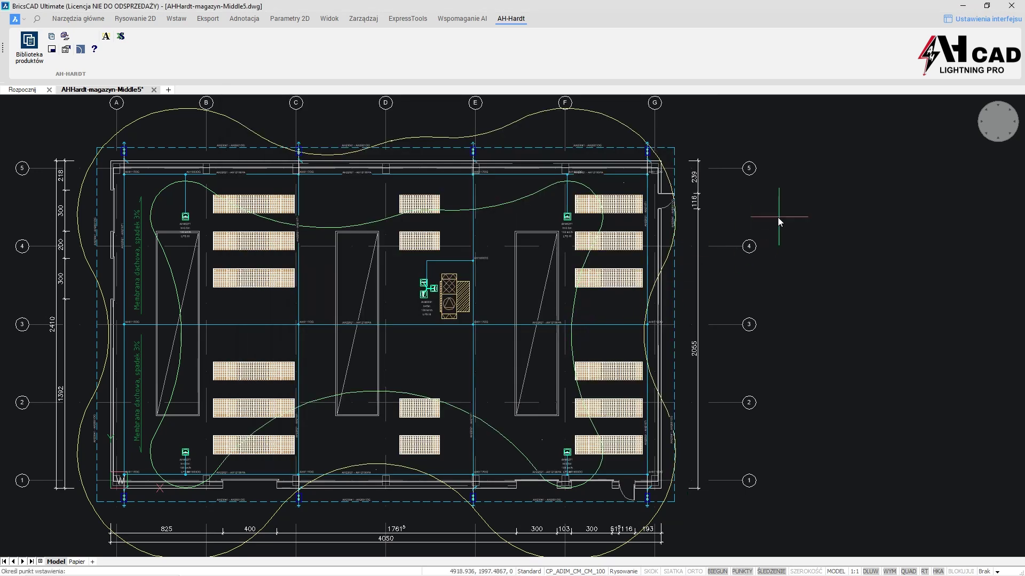
Insert the Legenda table right of the roof plan, zoom in to check it, then zoom back out
click(796, 168)
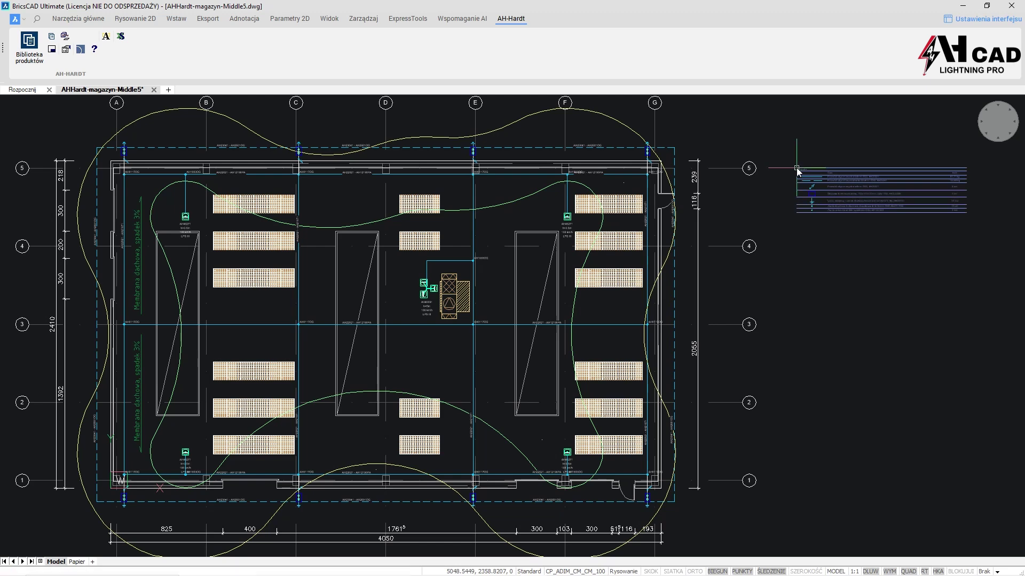
key(Escape)
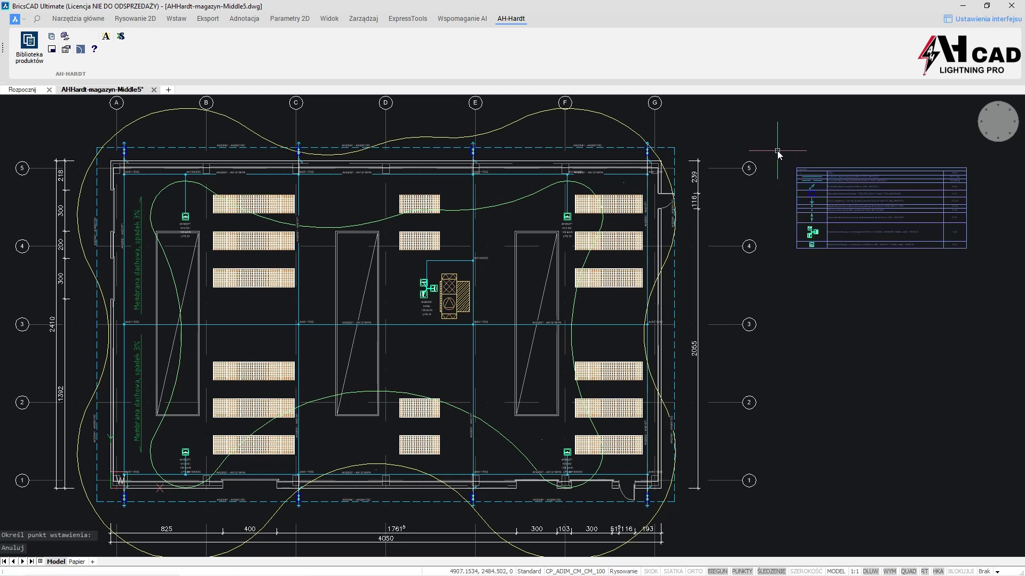
key(Return)
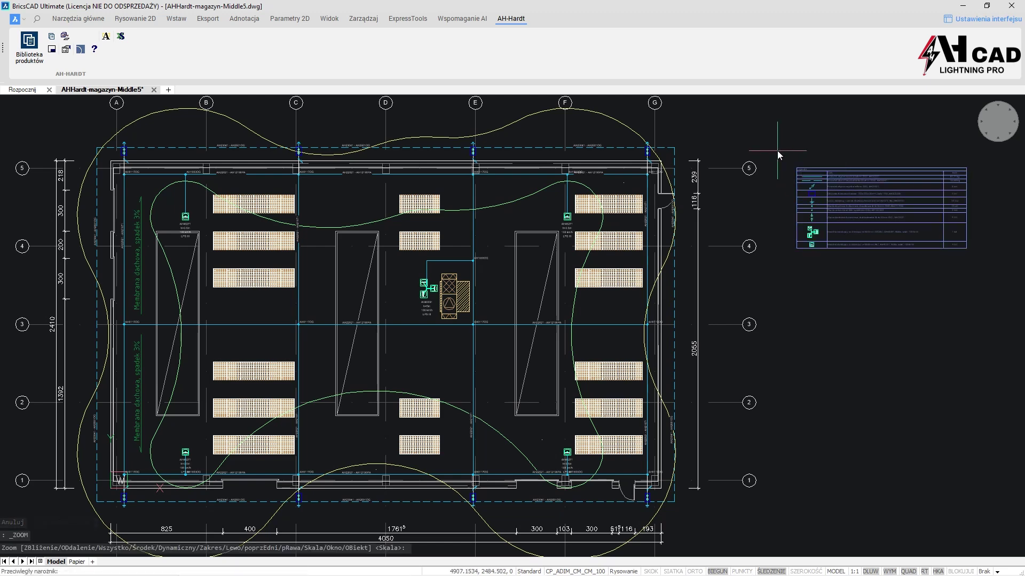
click(777, 150)
click(978, 267)
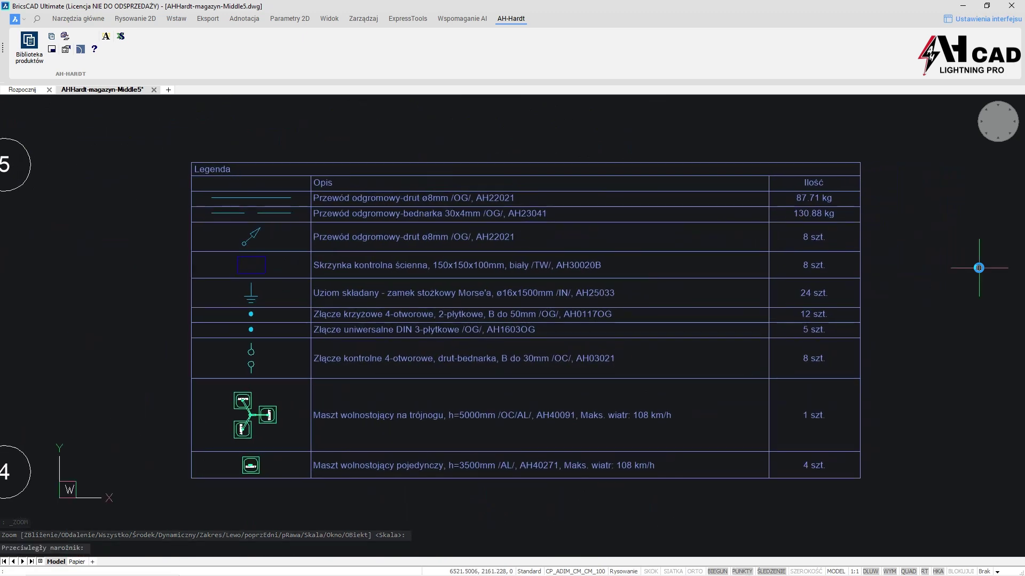
middle_click(978, 268)
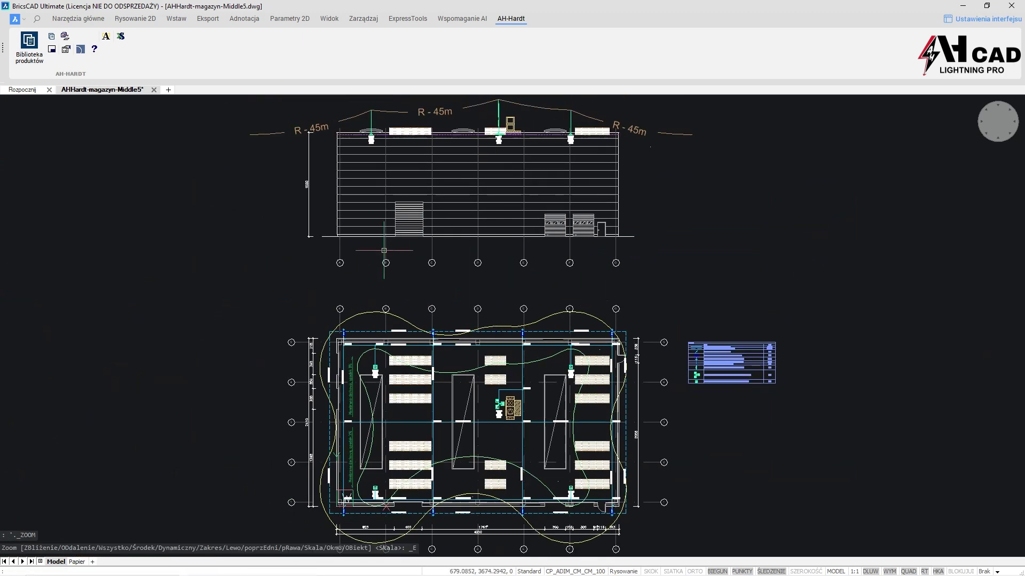
Create a Systemy Odgromowe materials list with 10% allowance from the window-selected 95 roof-plan objects
click(120, 37)
click(368, 241)
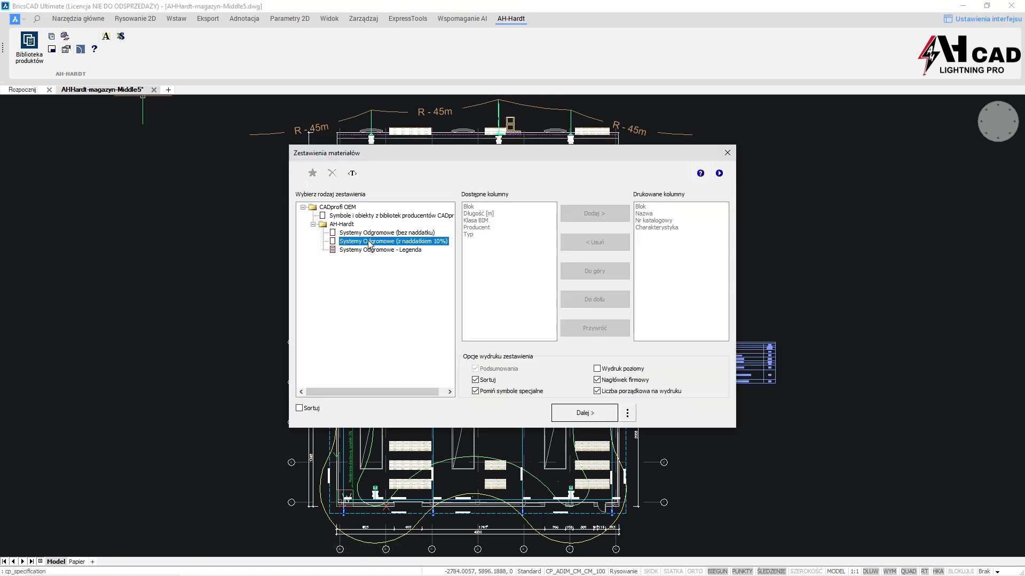
click(587, 408)
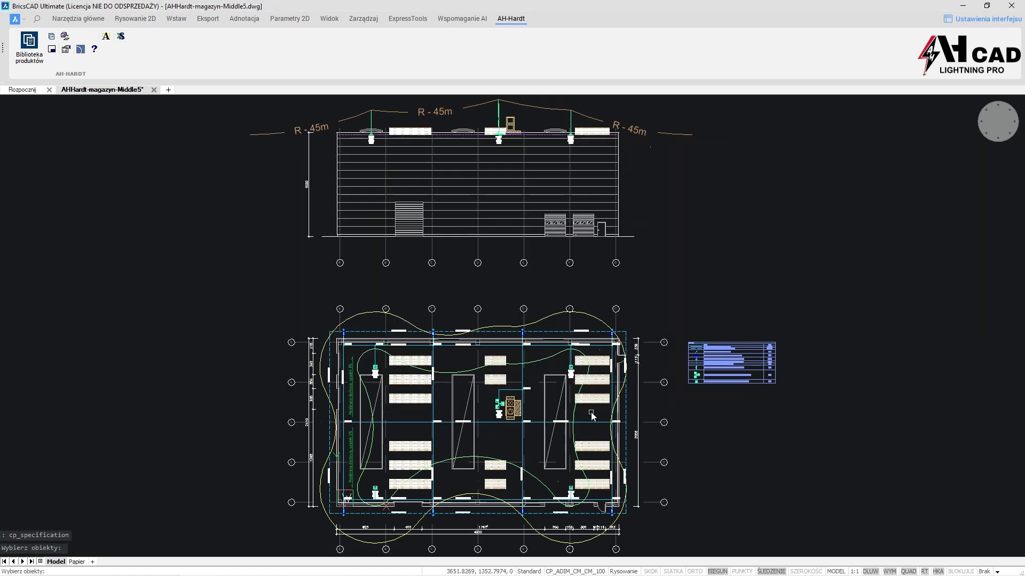
click(318, 314)
click(656, 527)
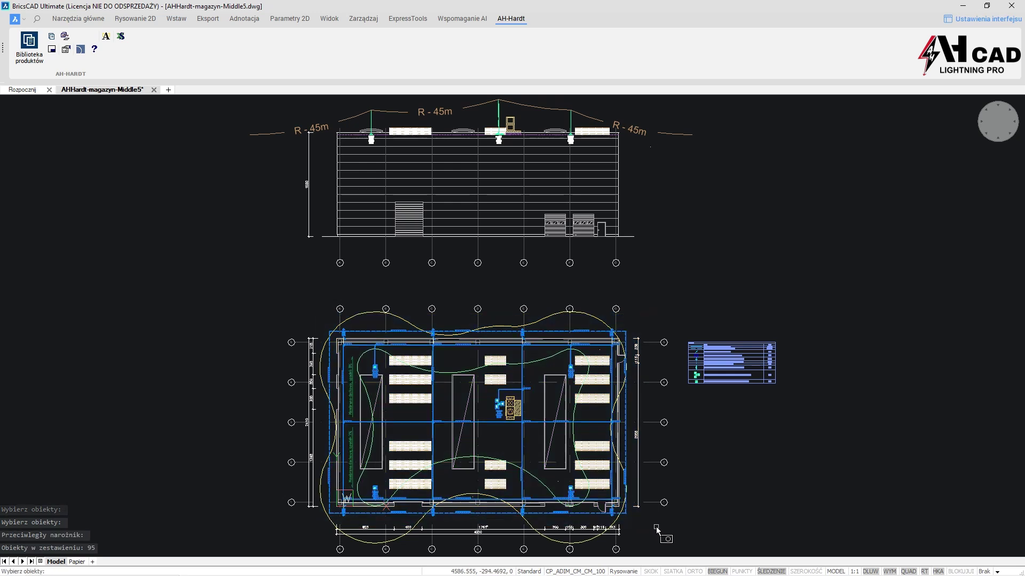
key(Return)
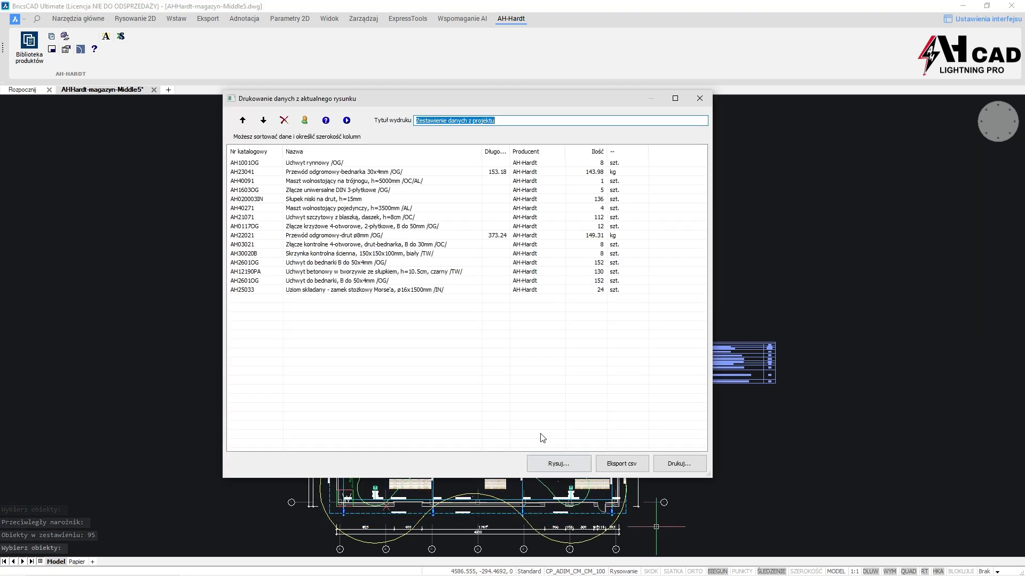
Sort by Nr katalogowy, confirm the user header data, and export AHHardt-magazyn-Middle5.csv
click(245, 154)
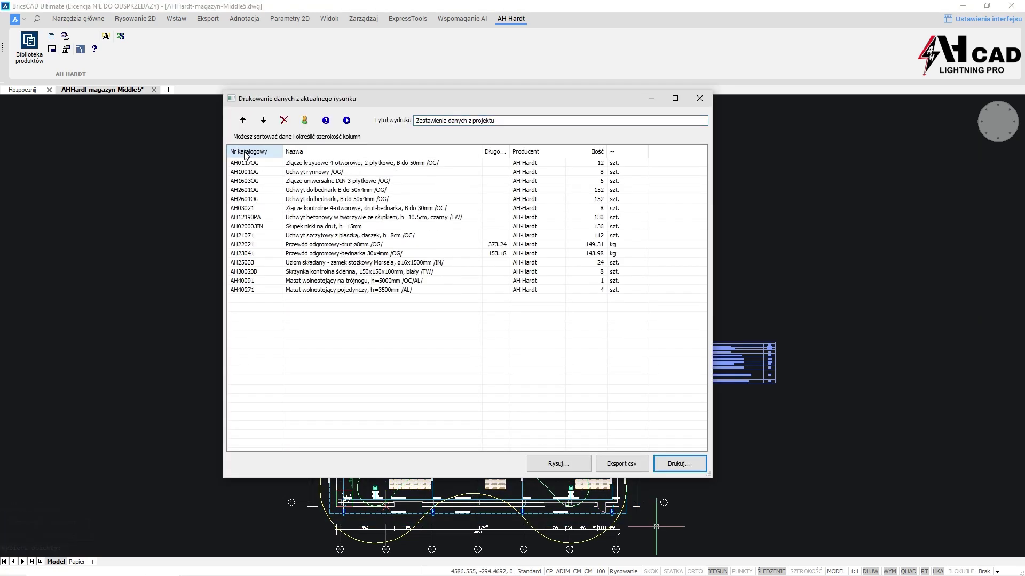
click(304, 121)
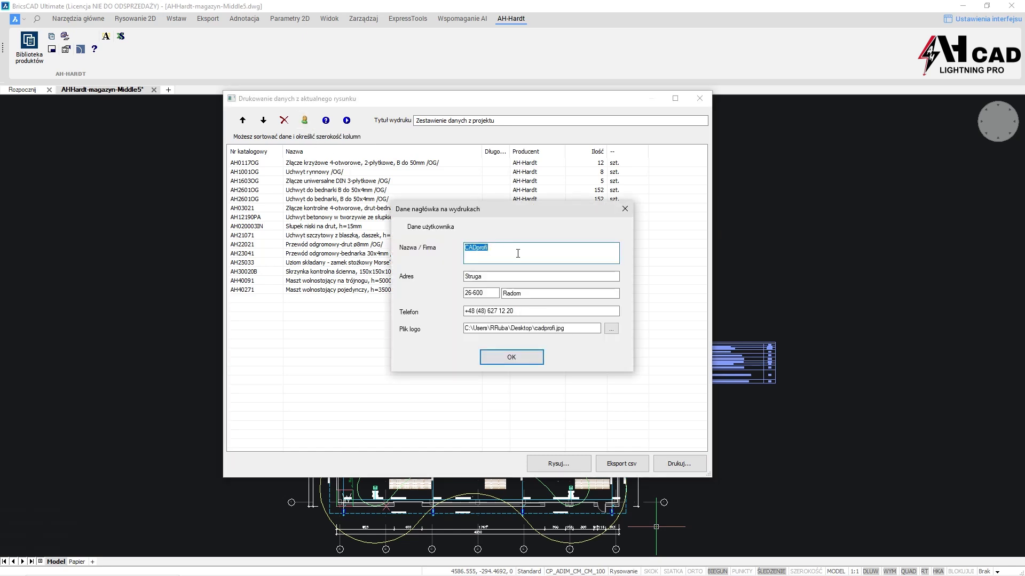
click(504, 357)
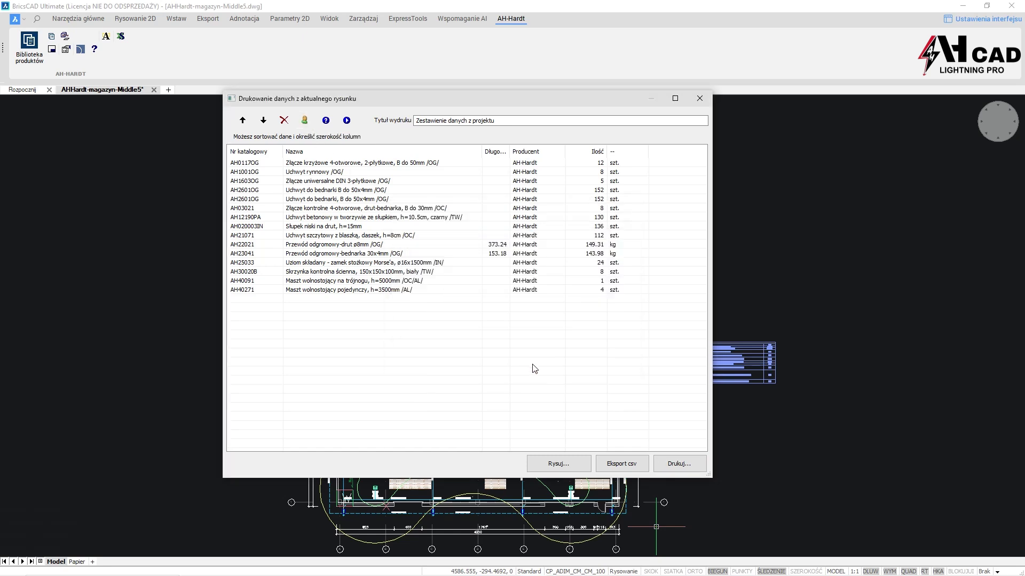
click(622, 465)
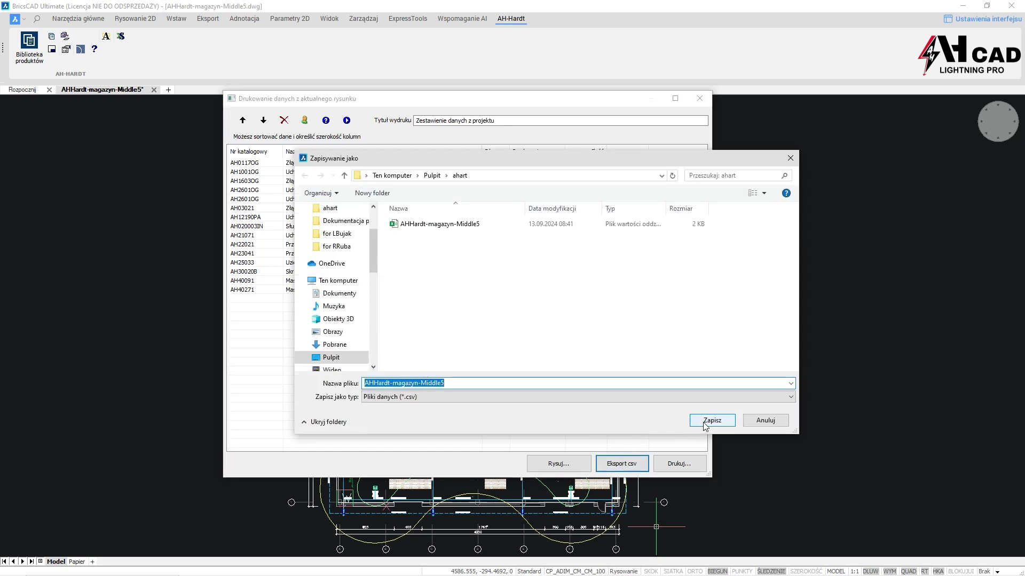
click(711, 421)
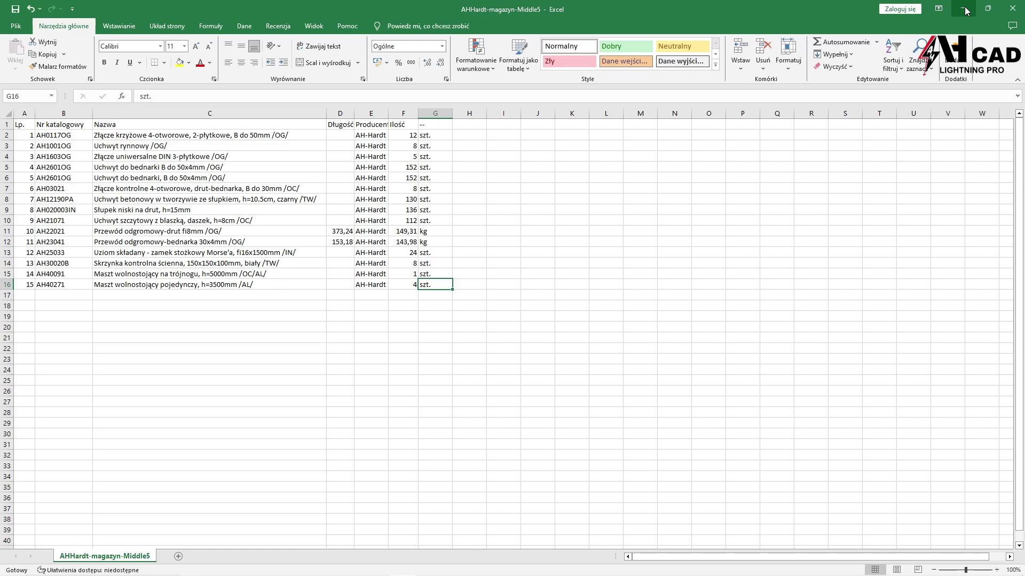
click(964, 9)
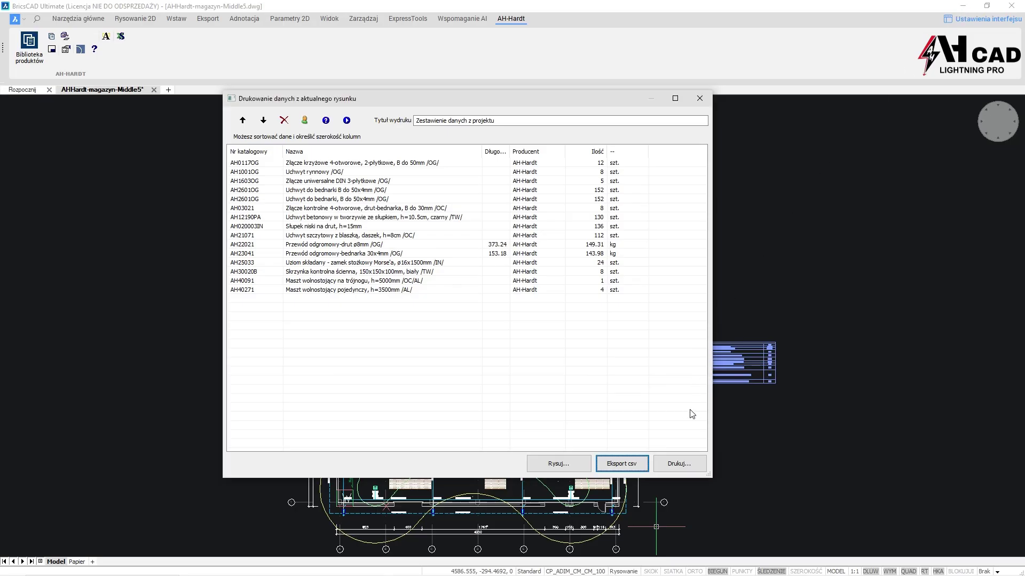
Print the 15-item 'Zestawienie danych z projektu' materials list to on-screen Preview
click(686, 464)
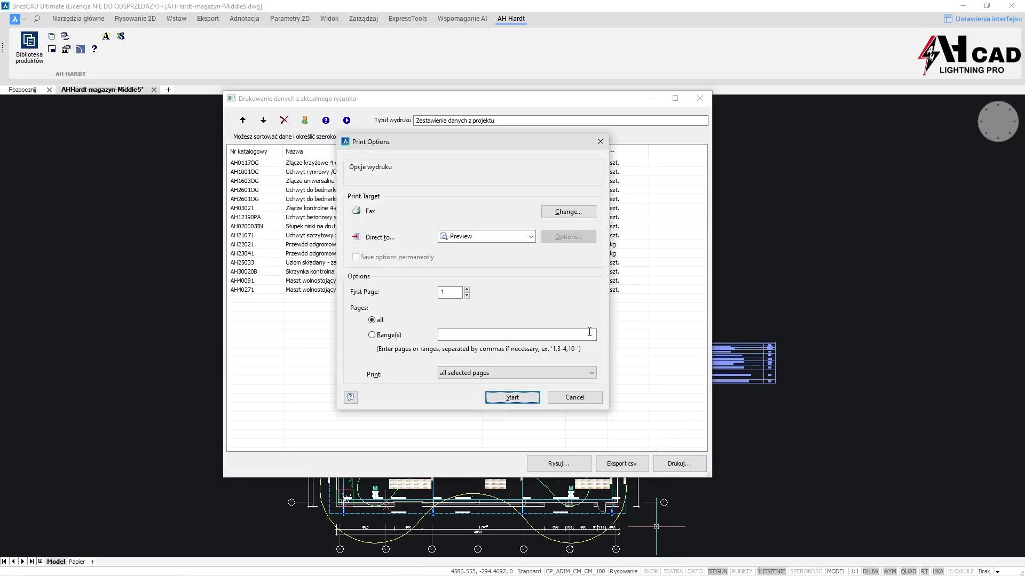
click(531, 239)
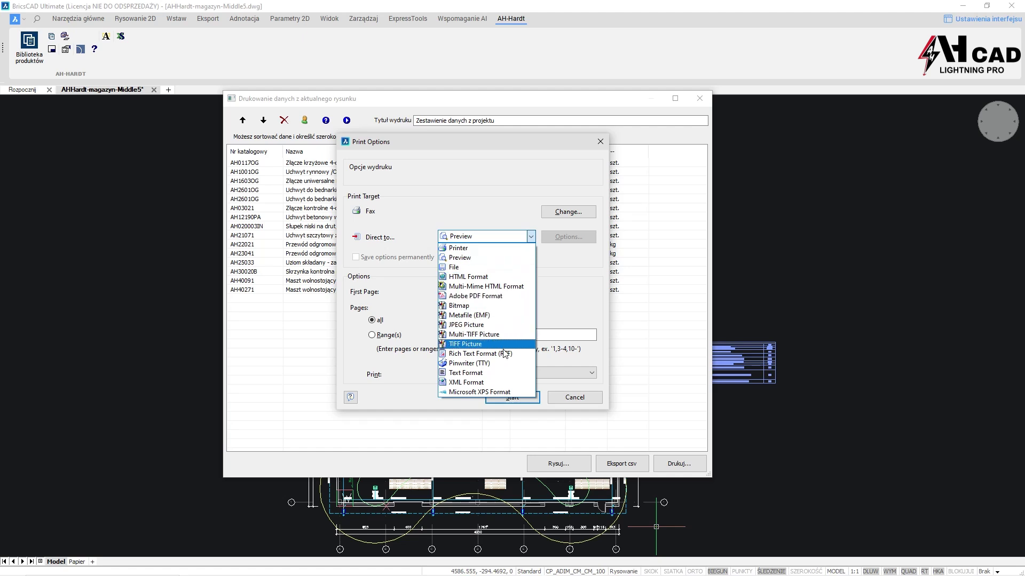
click(500, 262)
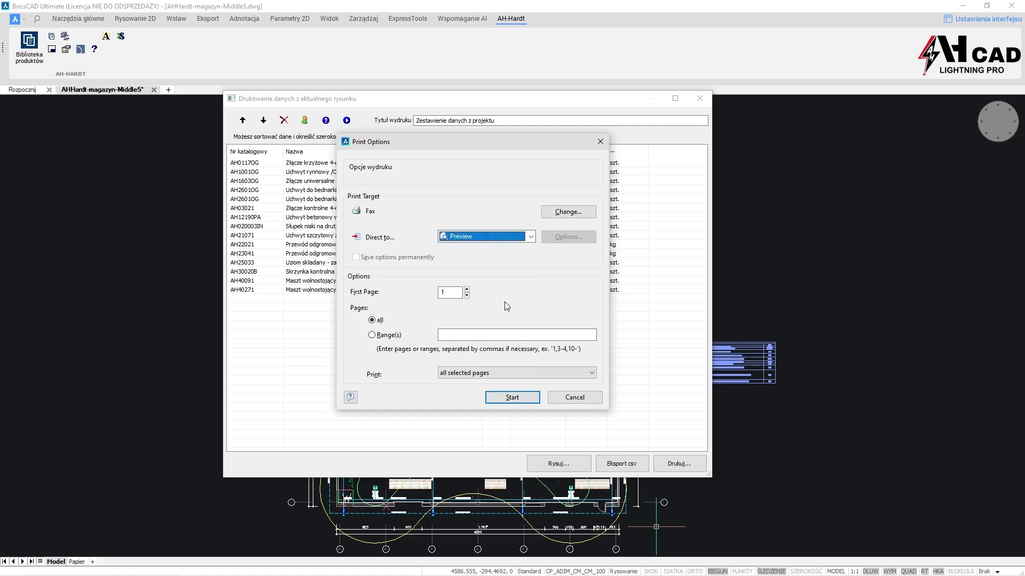
click(512, 398)
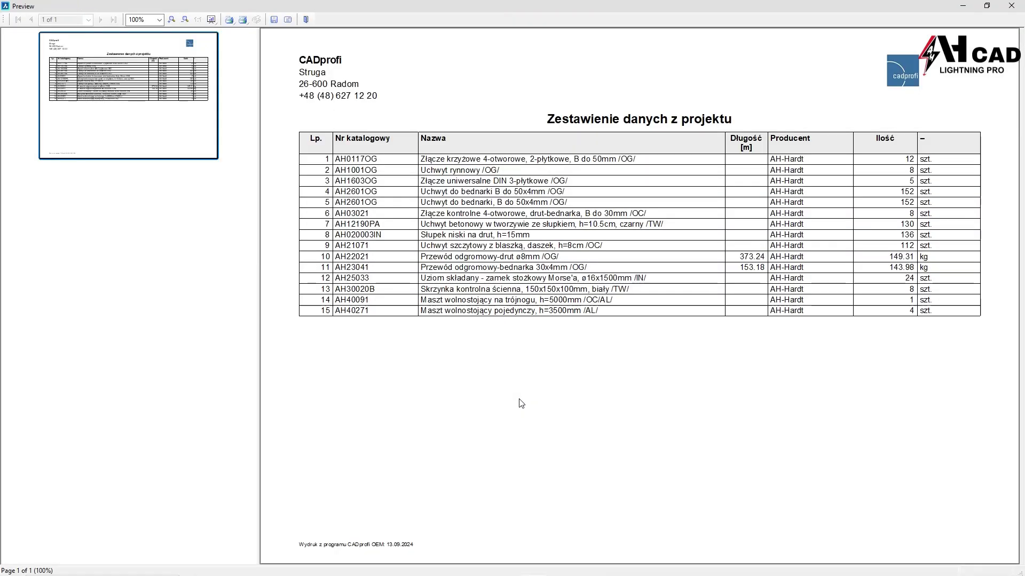